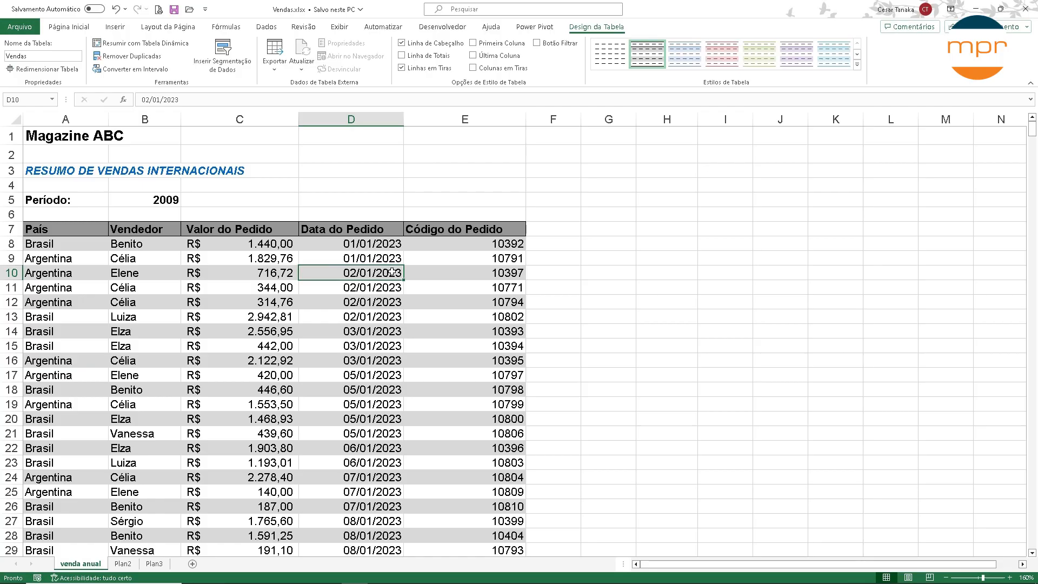
Step: Load the Vendas table into the Power Query editor as a query from a table or range
left_click(535, 27)
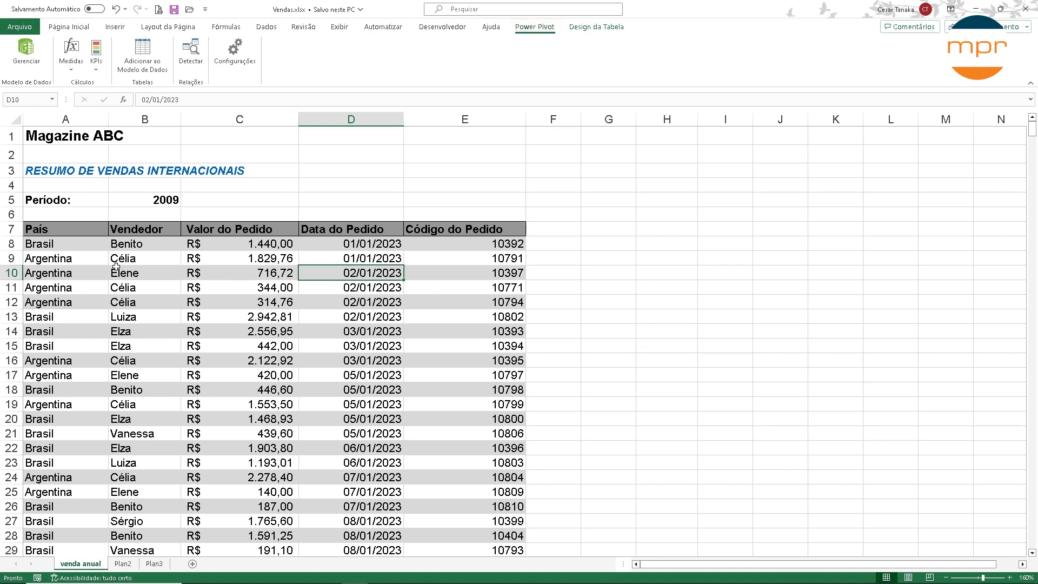
left_click(141, 254)
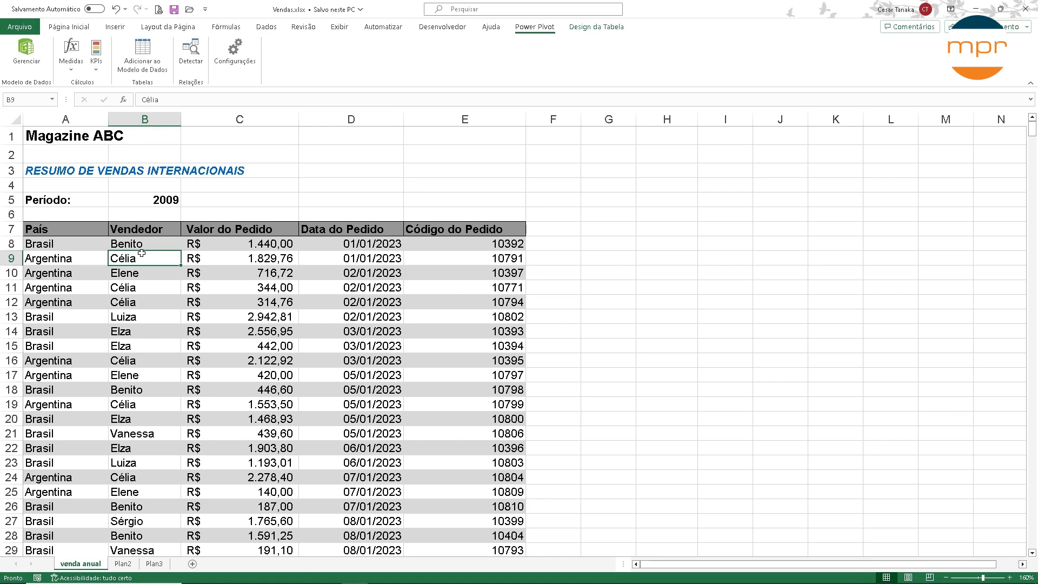
left_click(276, 31)
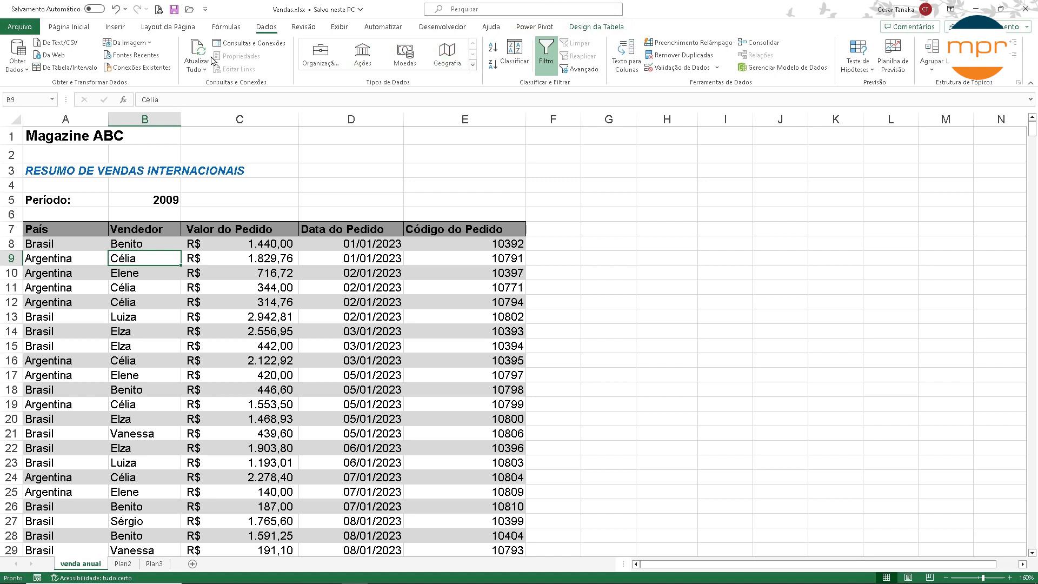
left_click(61, 70)
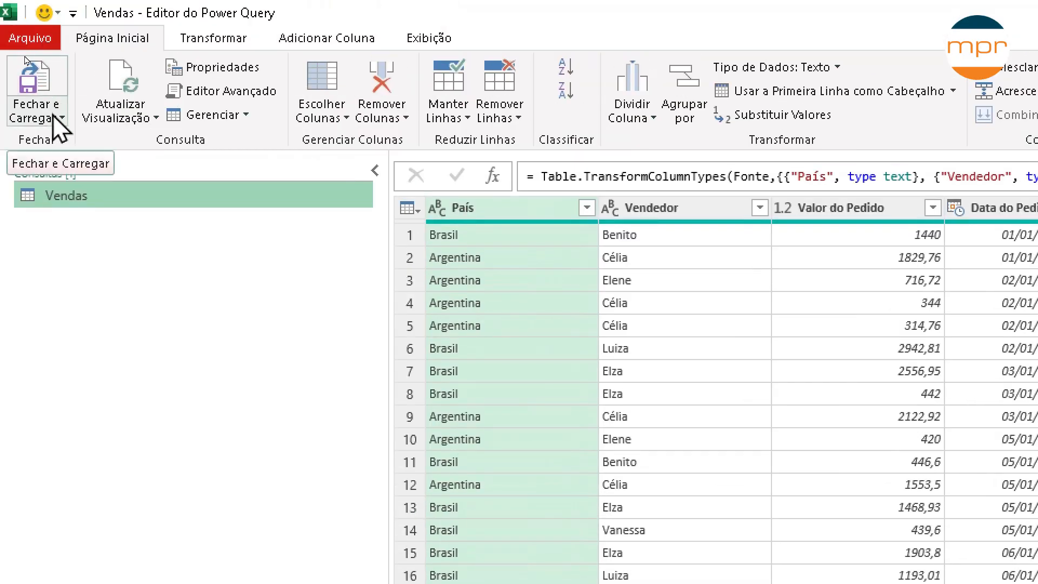
Step: Close and load the Vendas query as a connection only, adding its data to the Data Model
left_click(44, 115)
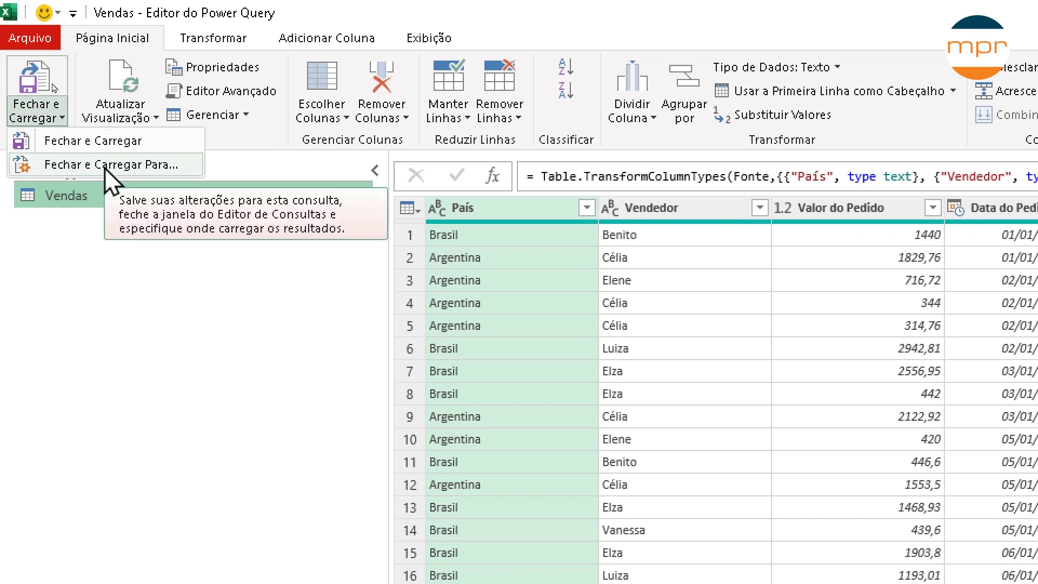
left_click(164, 170)
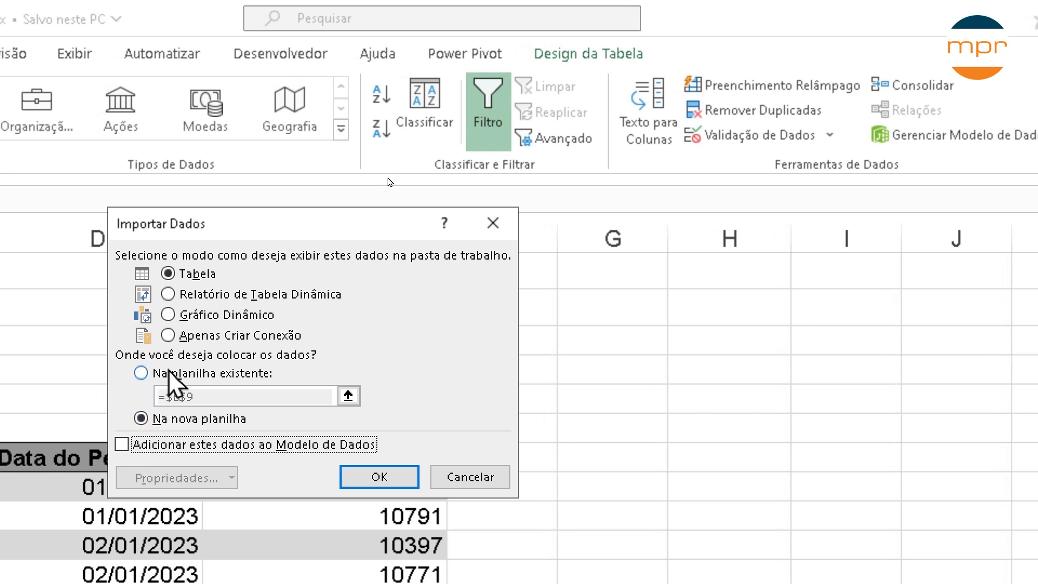
left_click(170, 336)
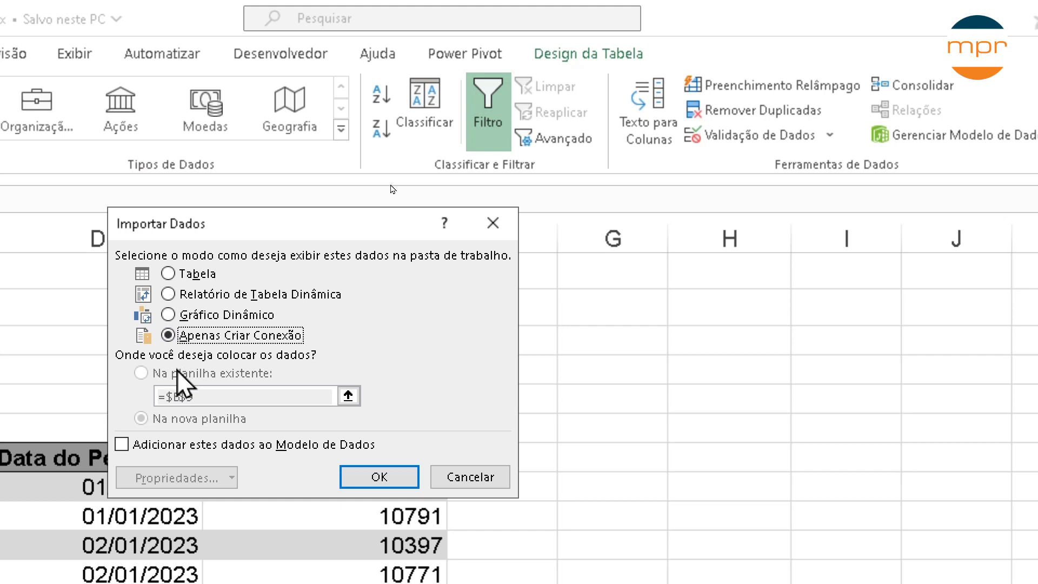
left_click(138, 442)
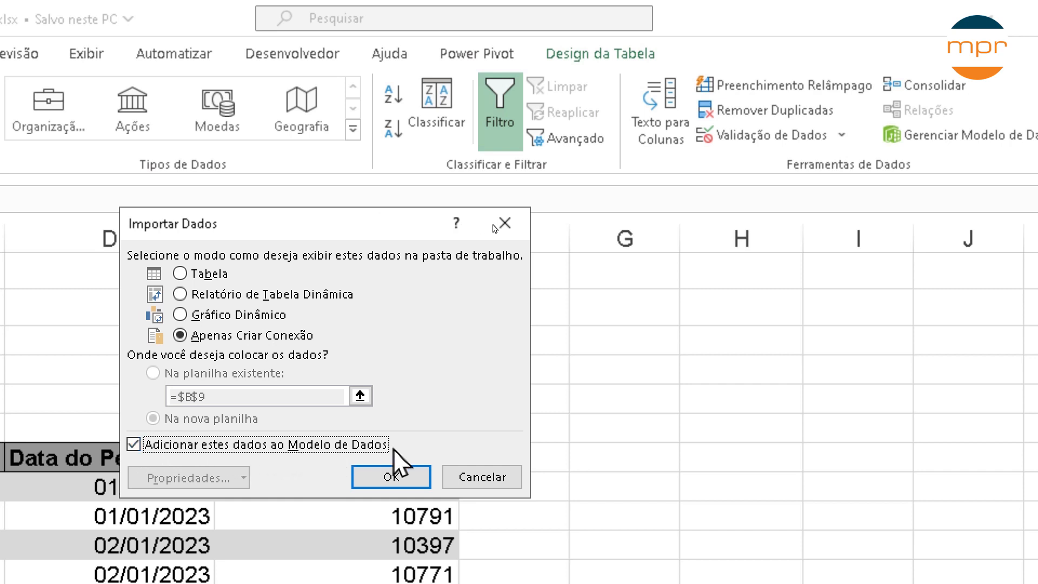
left_click(387, 478)
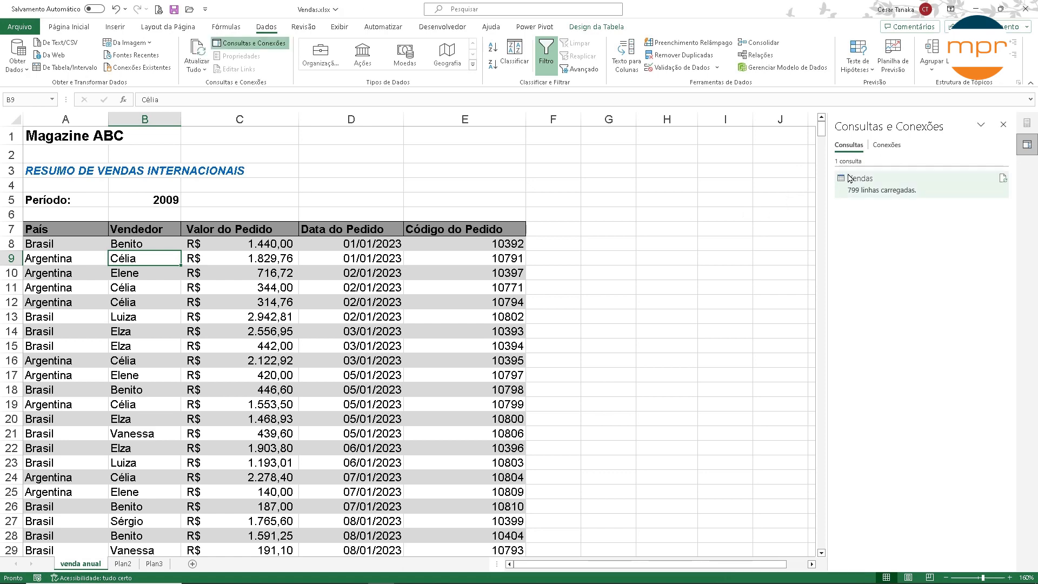
Step: Open the workbook's data model in the Power Pivot window and maximize that window
mouse_move(885, 200)
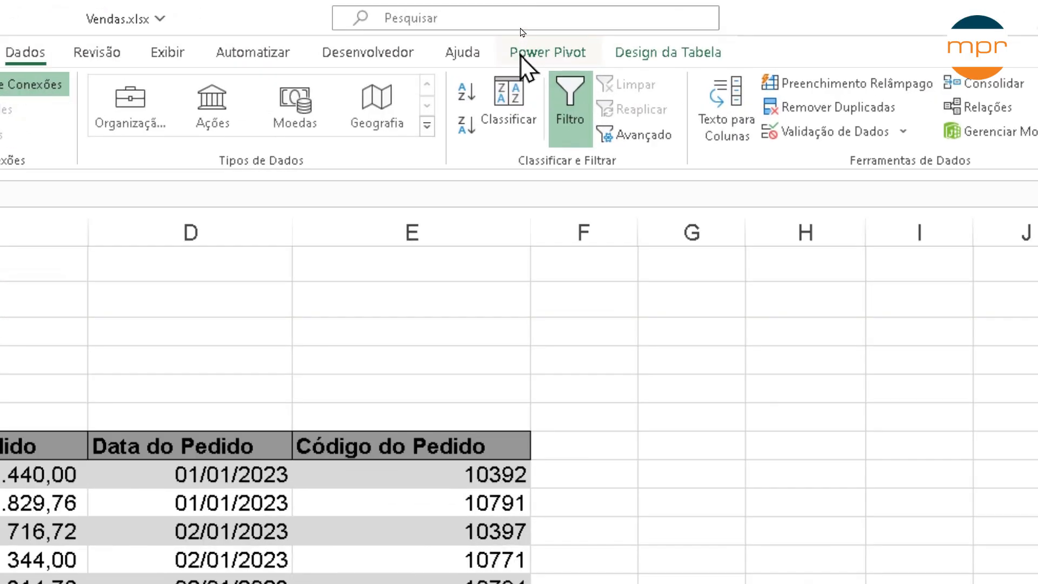
left_click(521, 28)
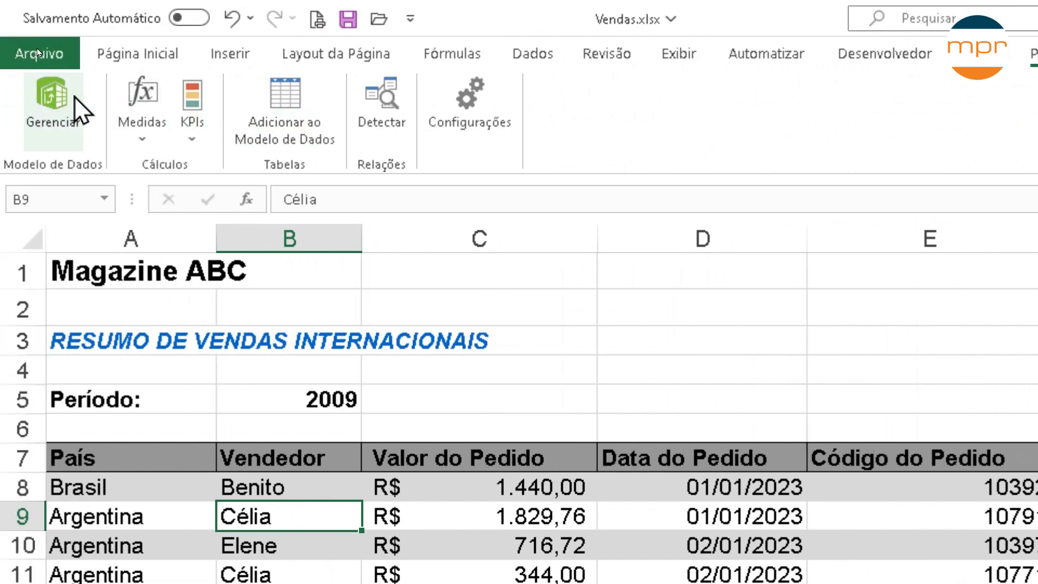
left_click(56, 106)
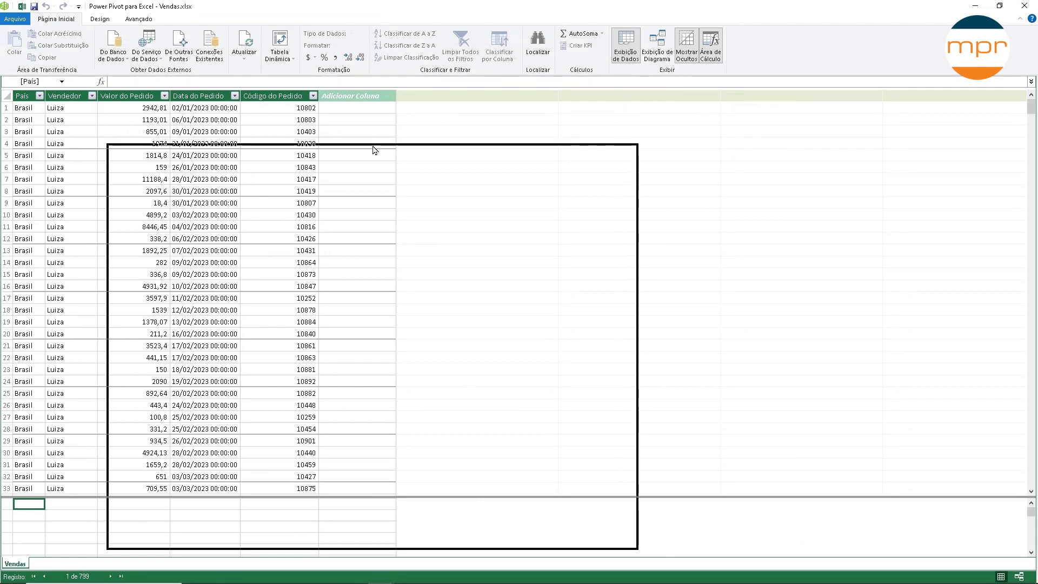
left_click_drag(372, 150, 434, 136)
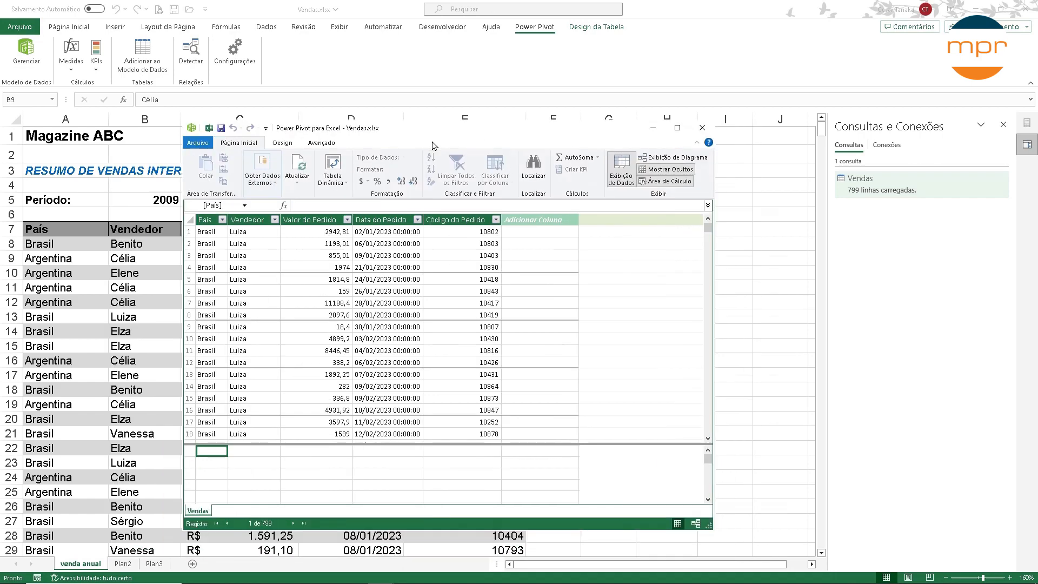
left_click(677, 130)
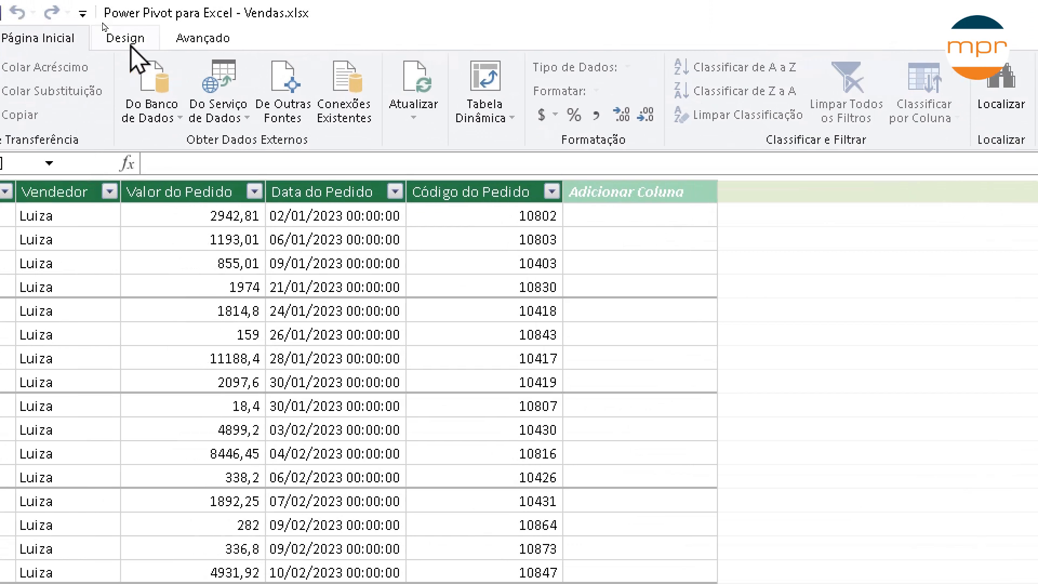
Step: Create a new date table in the data model and widen its Date column to show the full values
left_click(139, 39)
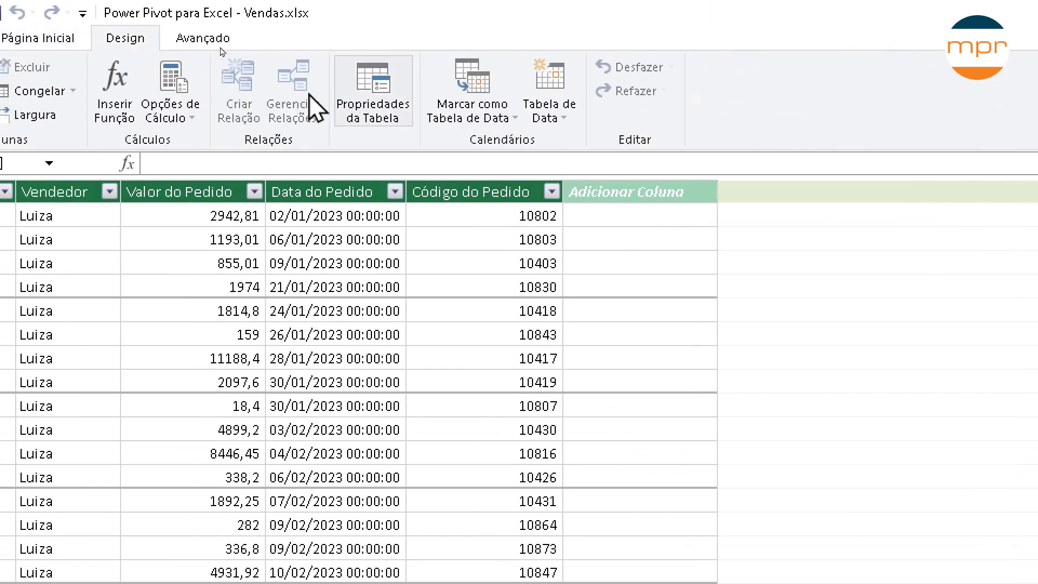
left_click(551, 114)
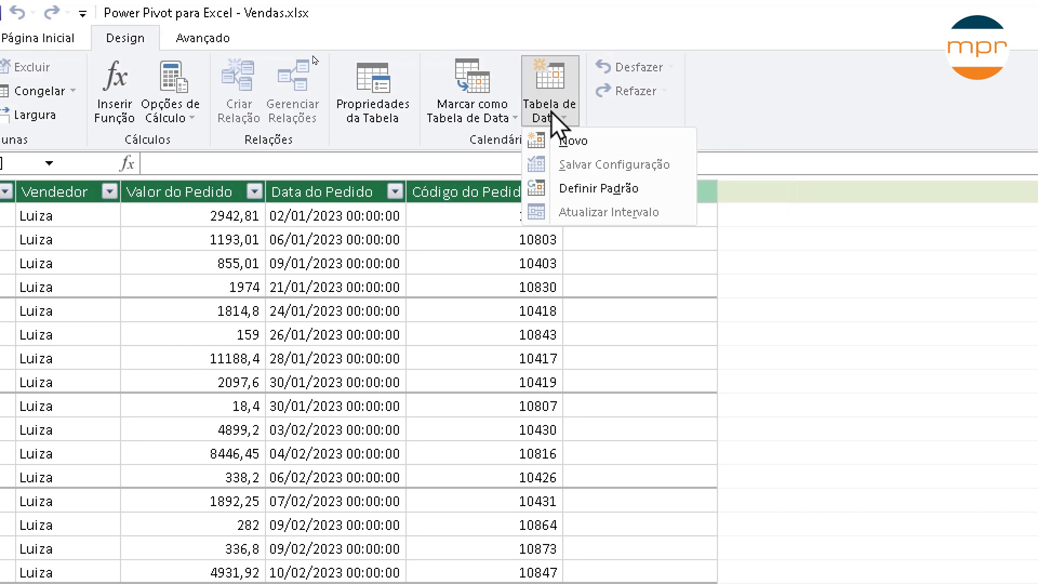
left_click(589, 142)
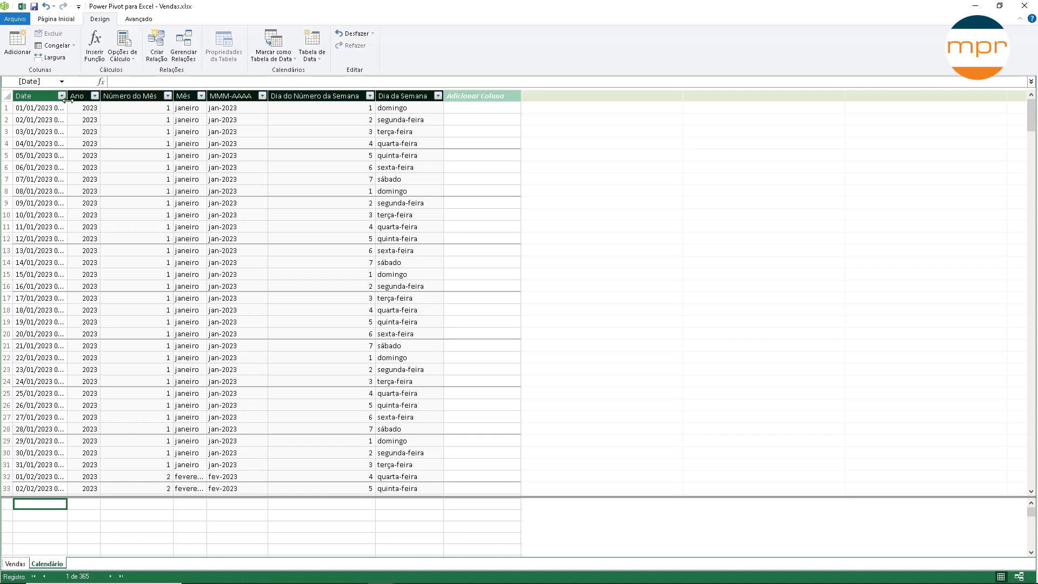
left_click_drag(67, 100, 90, 103)
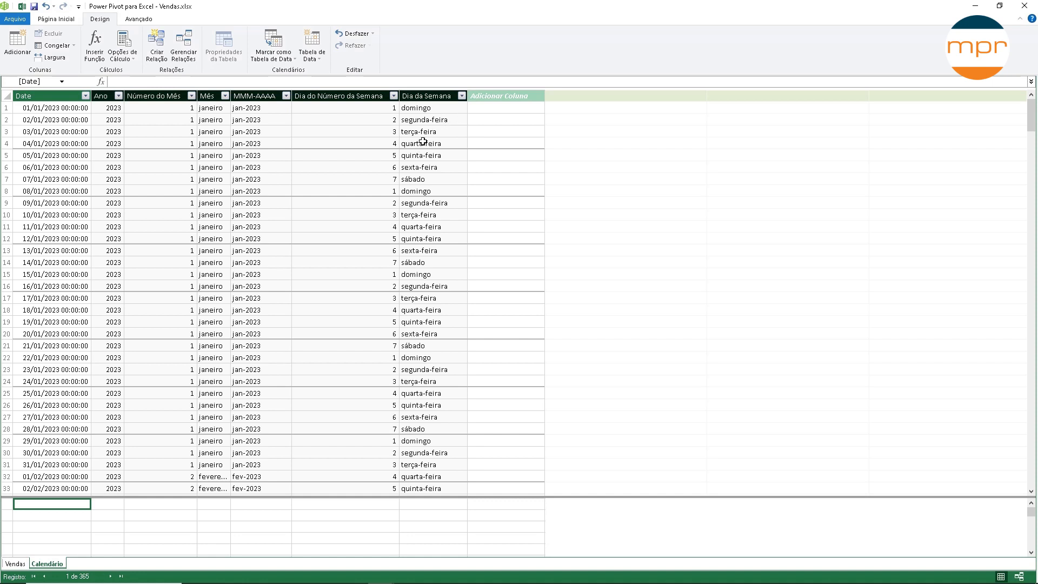
Step: Add a calculated column to the Calendário table with the formula =FORMAT('Calendário'[Date]; "q")
left_click(496, 97)
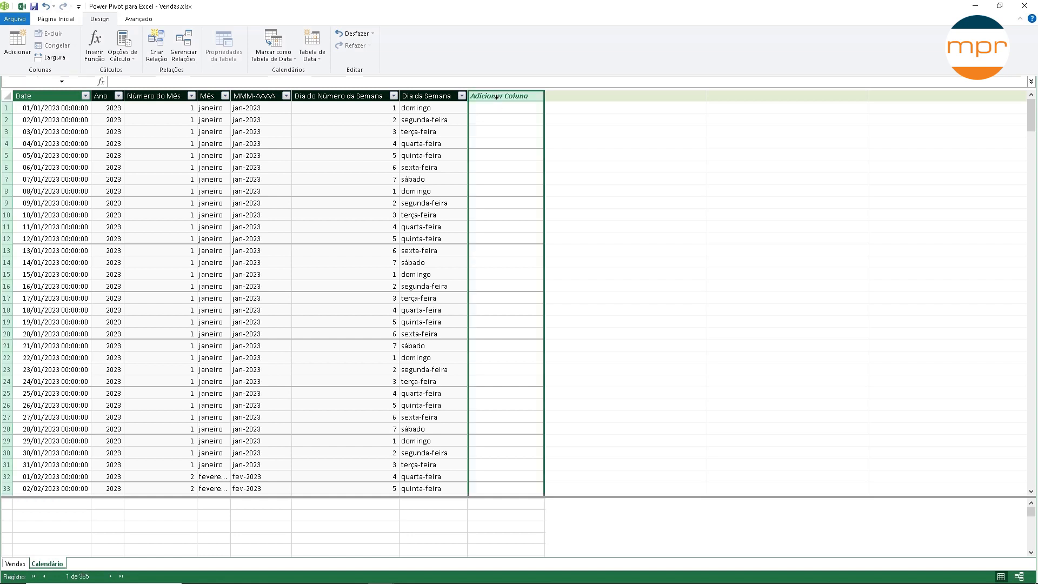
left_click(364, 81)
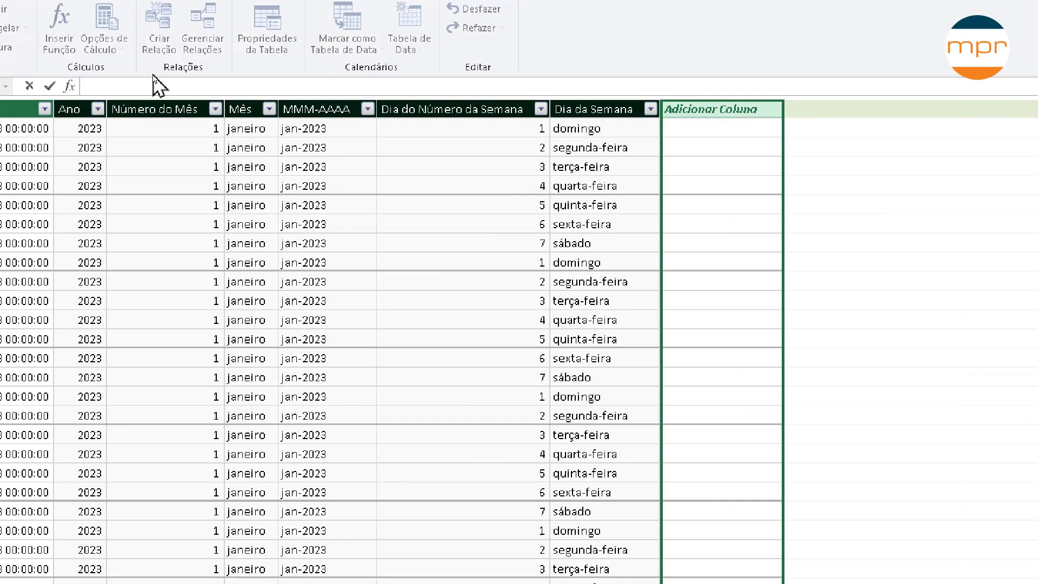
type("=")
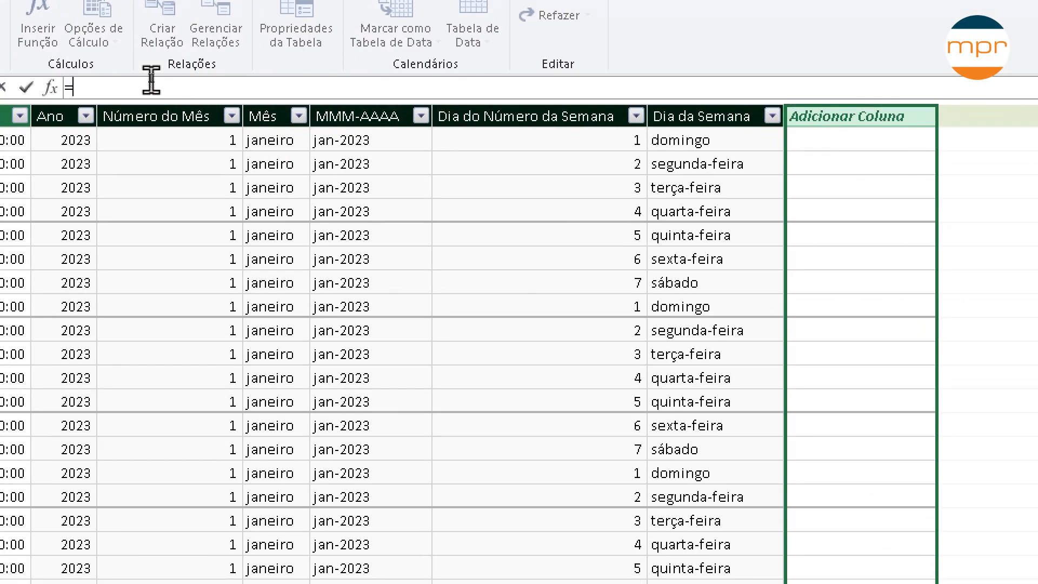
type("format(")
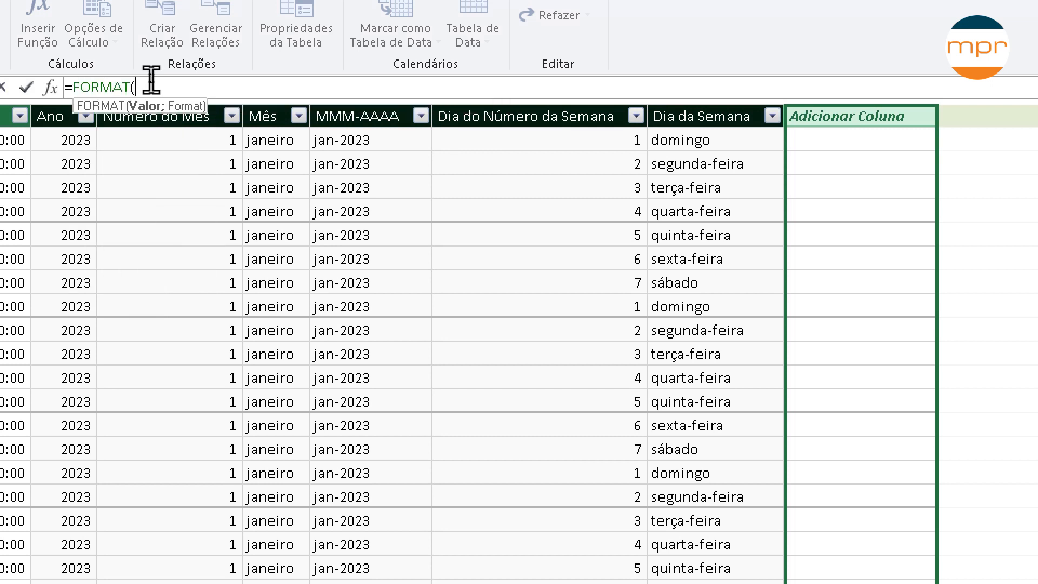
type("date")
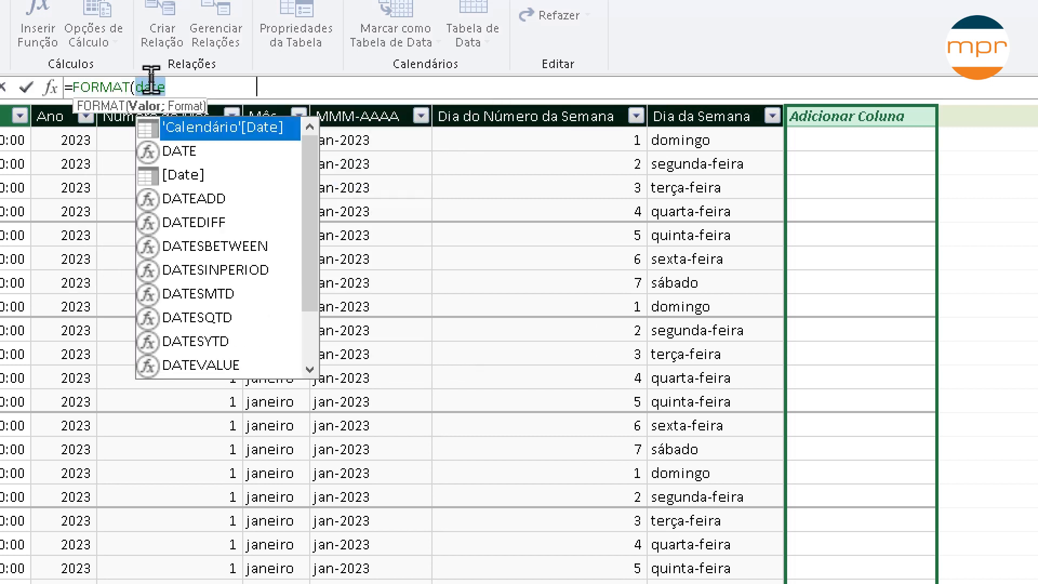
key("Tab")
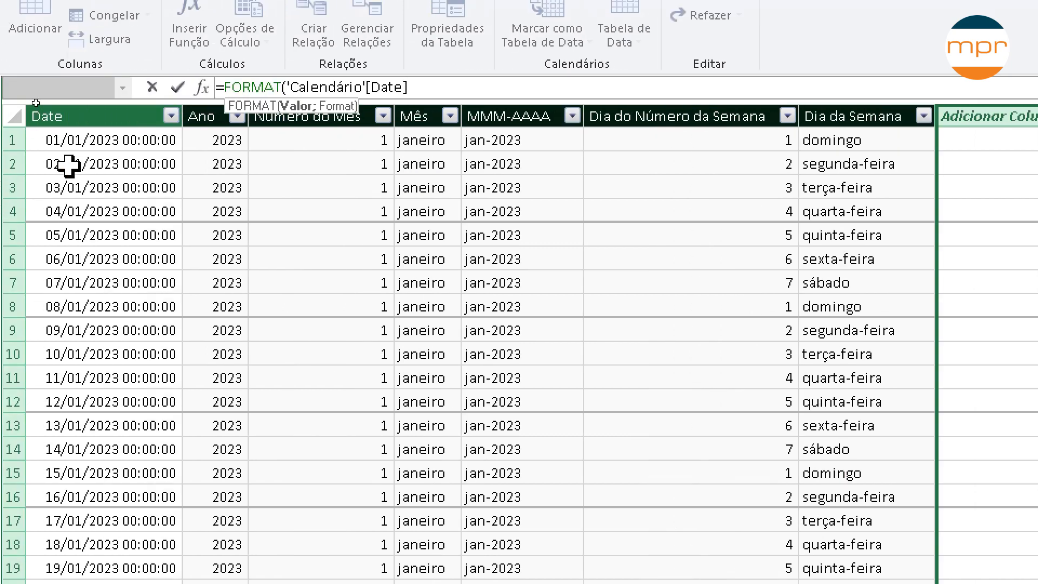
type("; ")
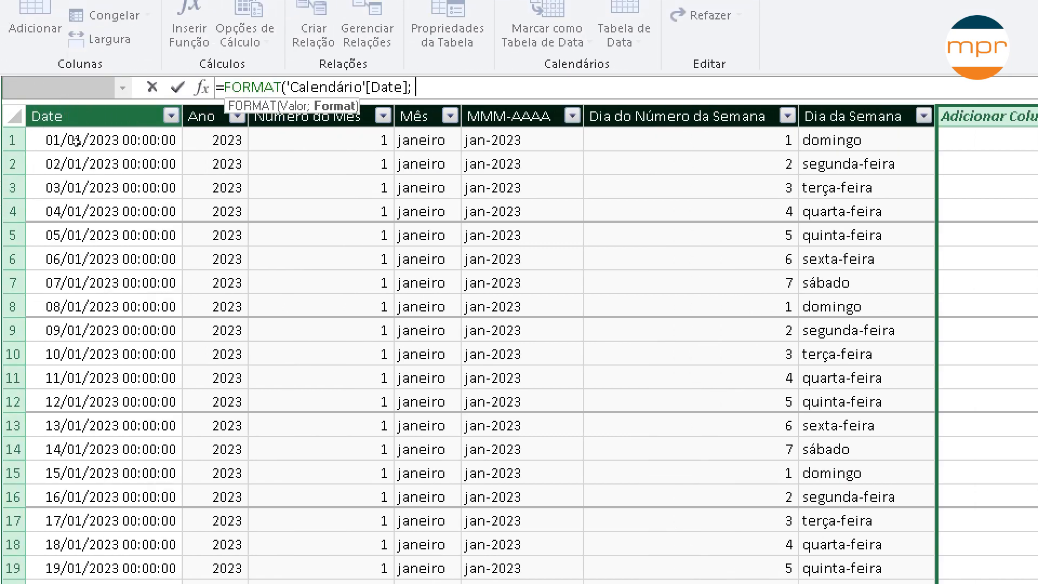
type("\"q\")")
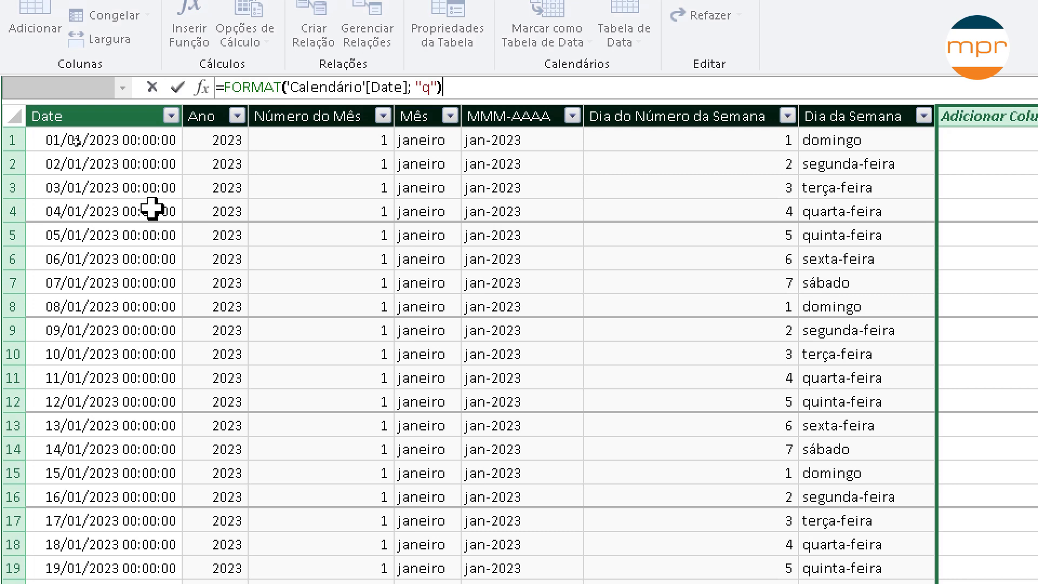
key("Return")
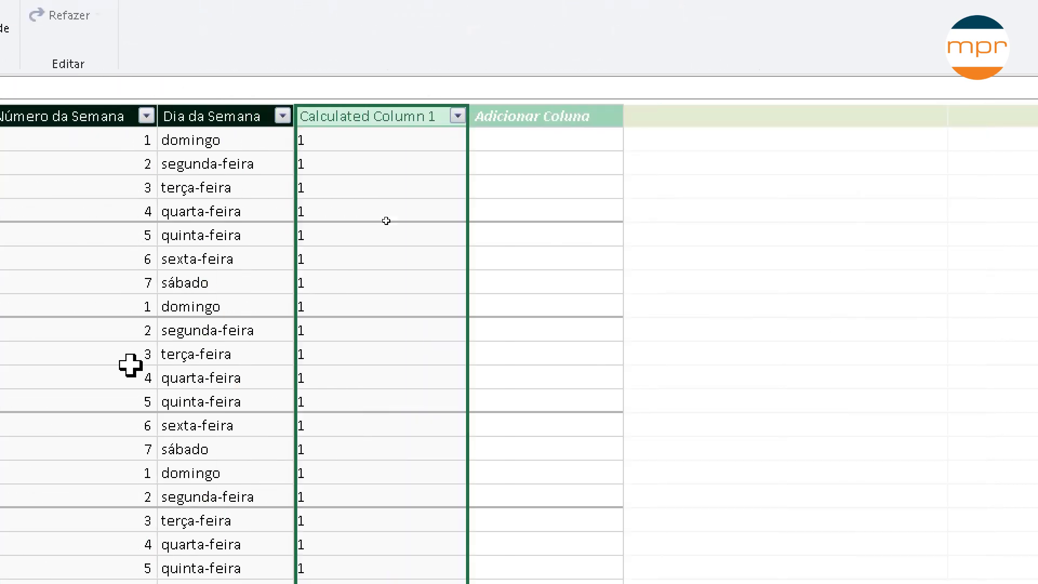
Step: Check the new calculated column's distinct values in its filter list and rename the column Trimestre
left_click(458, 117)
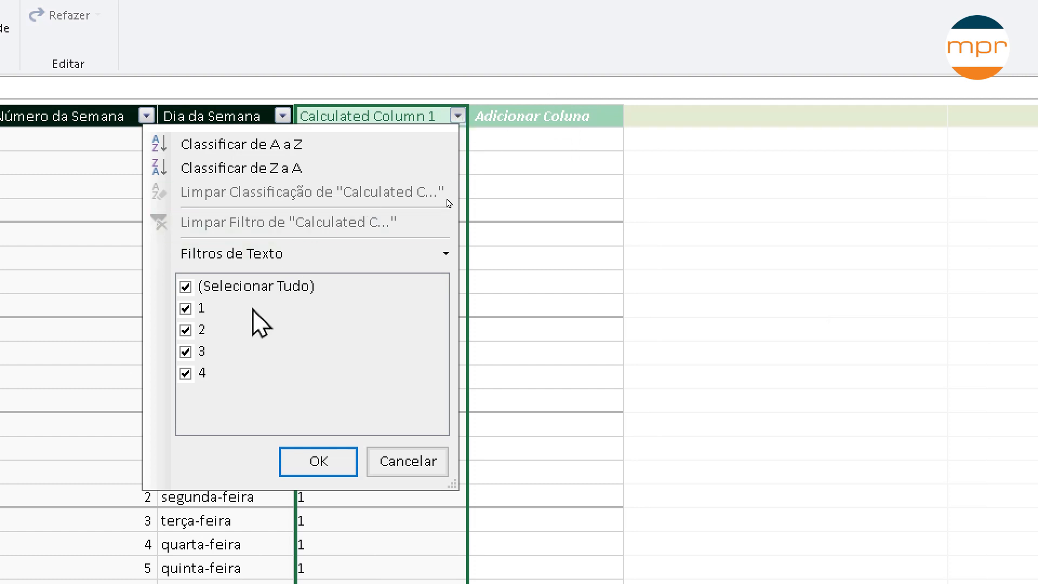
left_click(401, 473)
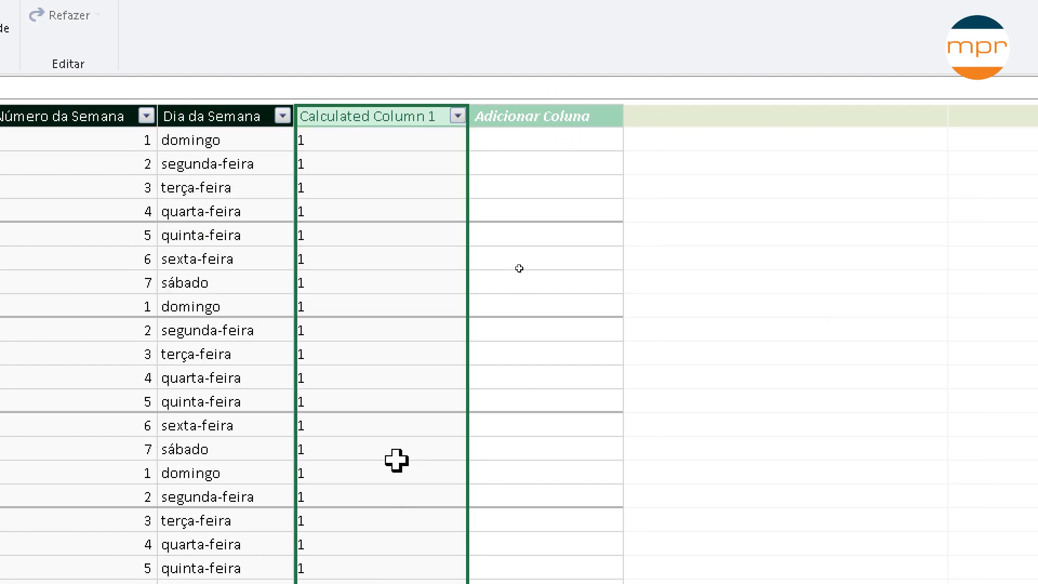
double_click(408, 116)
type("Trimestre")
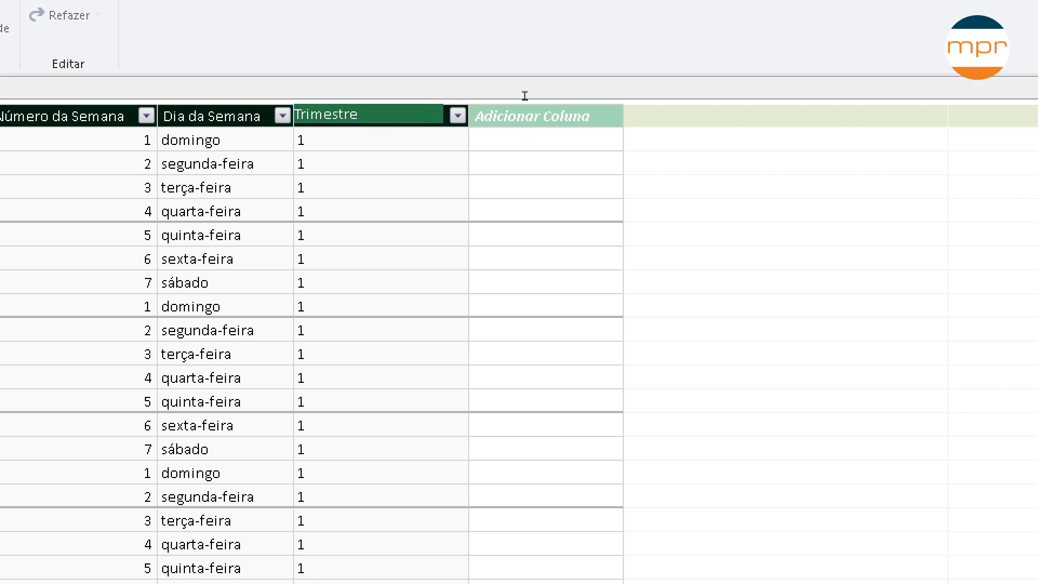
key("Return")
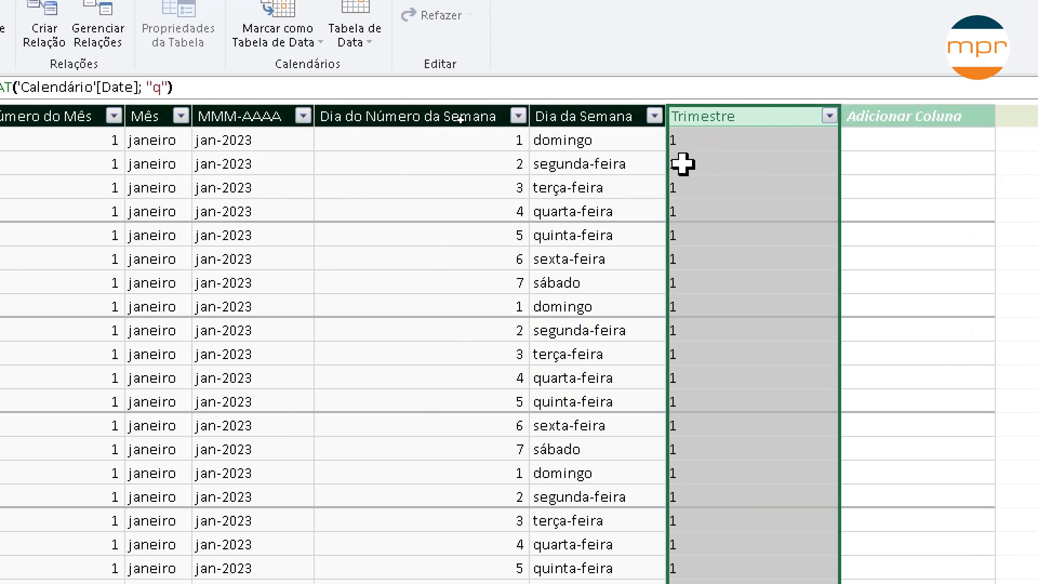
Step: Append & "T" to the Trimestre column's formula and check the column's distinct values in its filter list
left_click(224, 86)
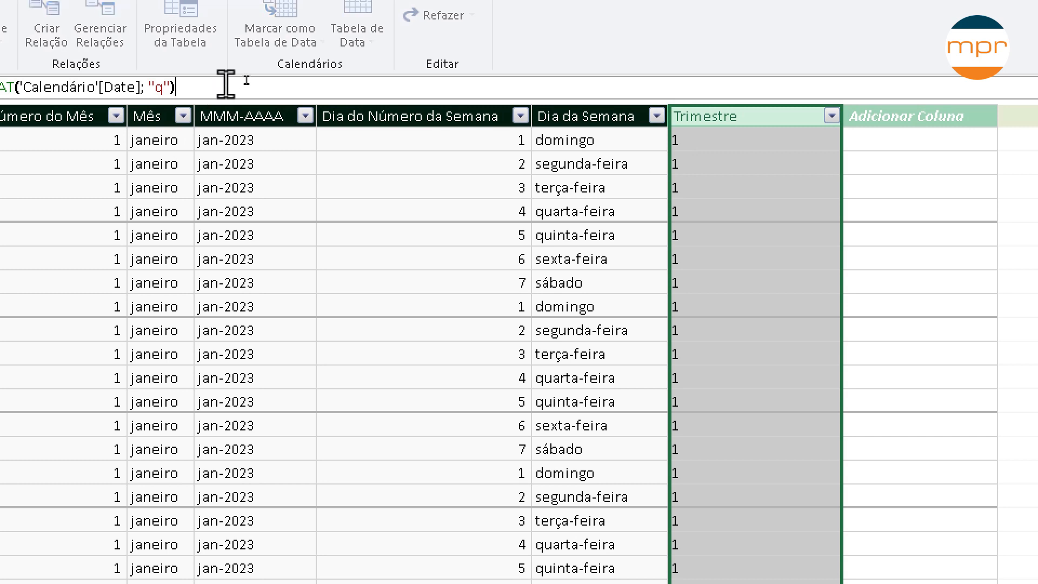
type("& \"T\"")
key("Return")
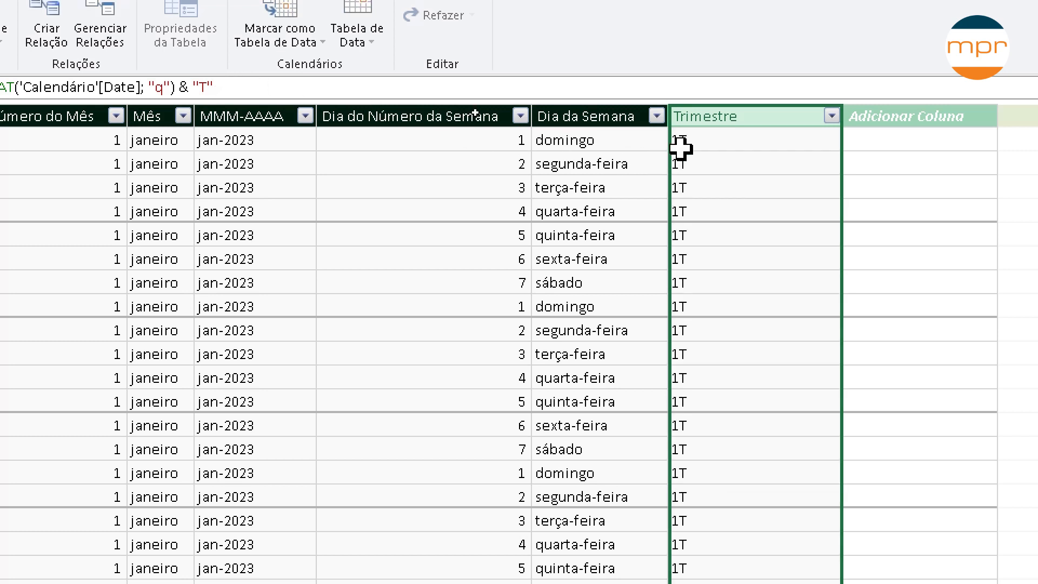
left_click(832, 116)
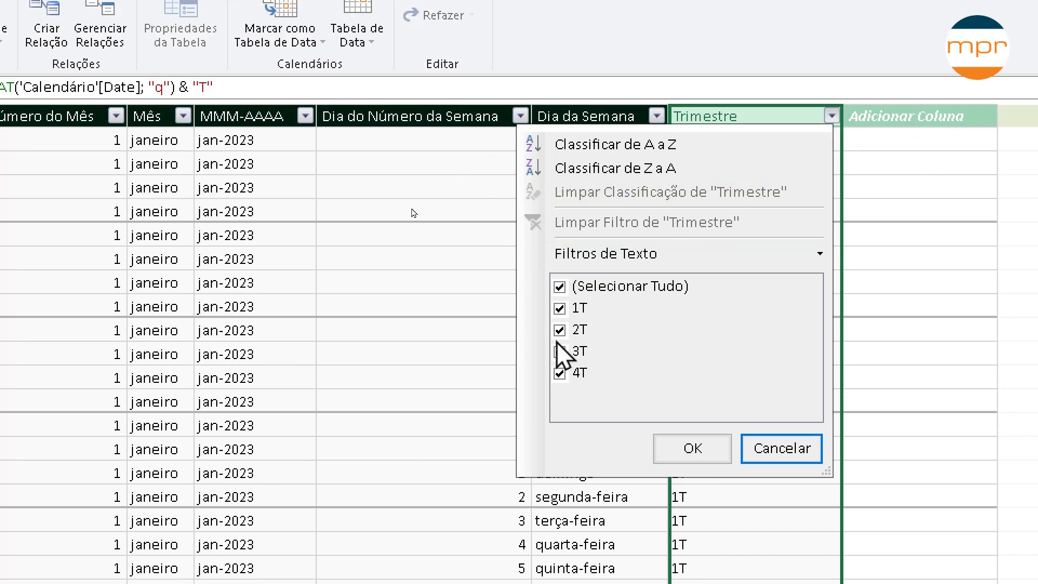
left_click(780, 447)
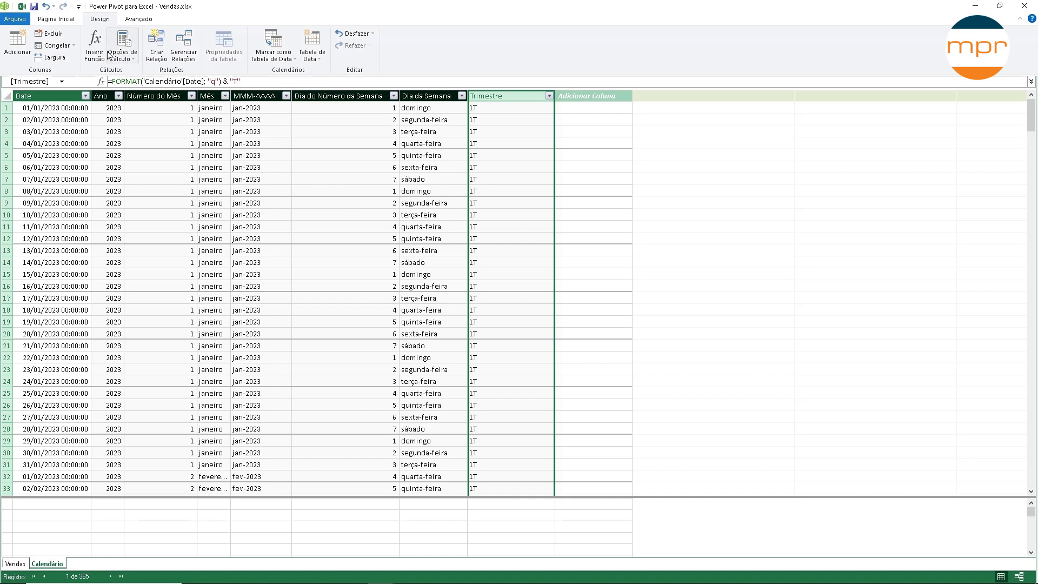
Step: Show the data model as a diagram, then arrange and enlarge the Vendas and Calendário tables so all their fields are visible
left_click(66, 21)
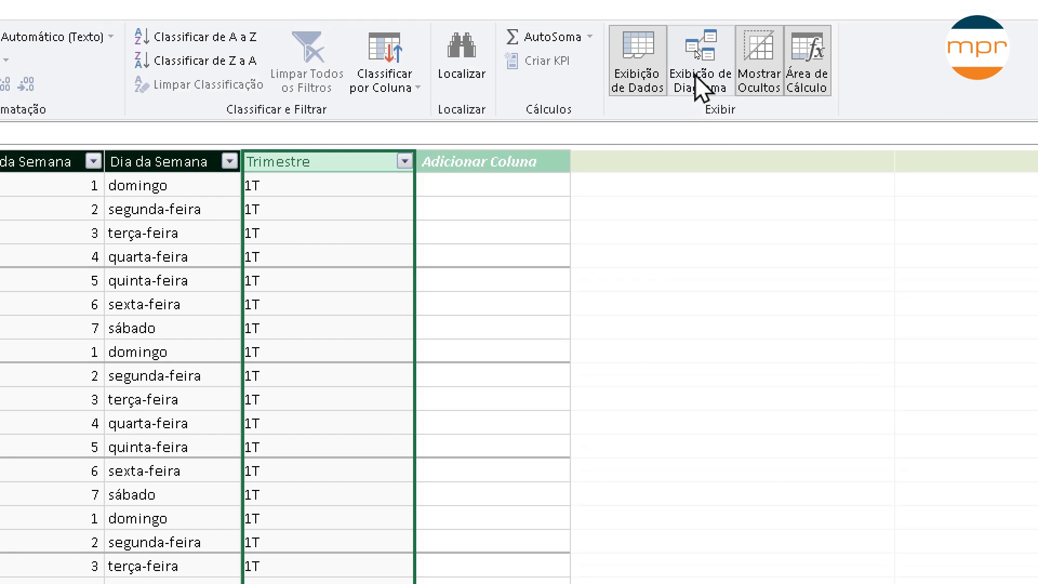
left_click(696, 62)
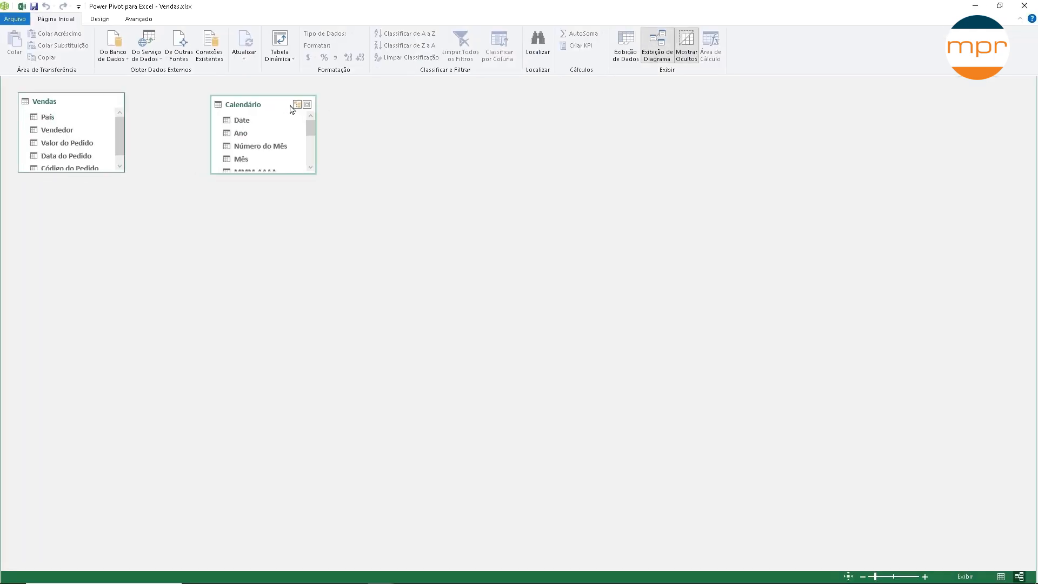
left_click_drag(290, 108, 460, 153)
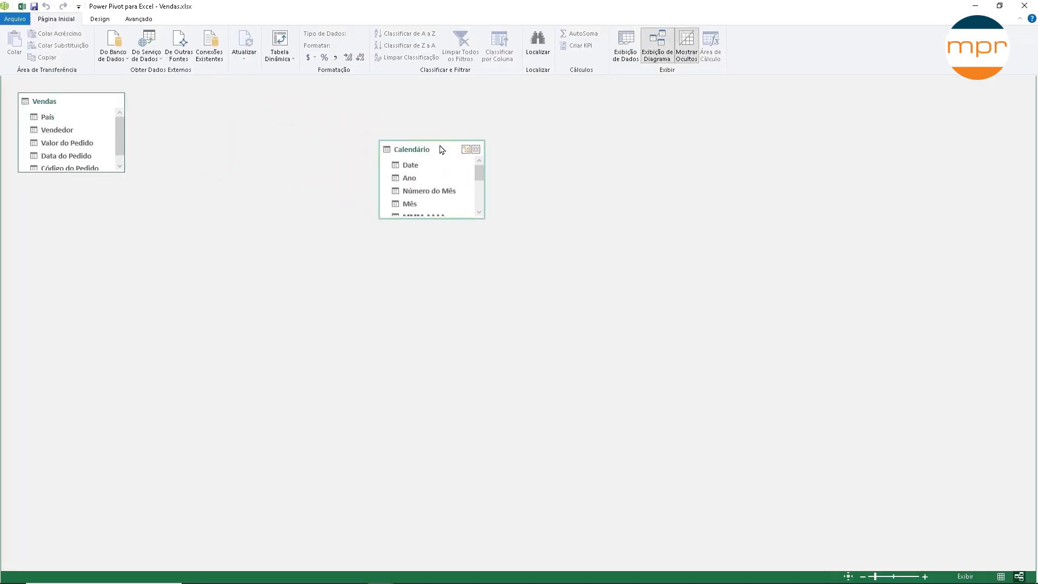
left_click(926, 577)
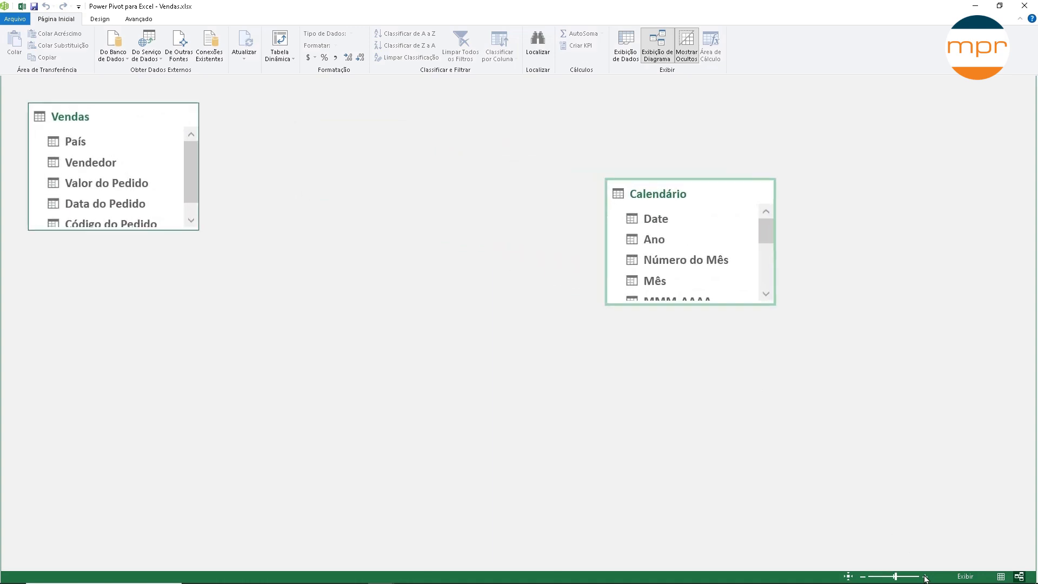
left_click_drag(116, 121, 252, 154)
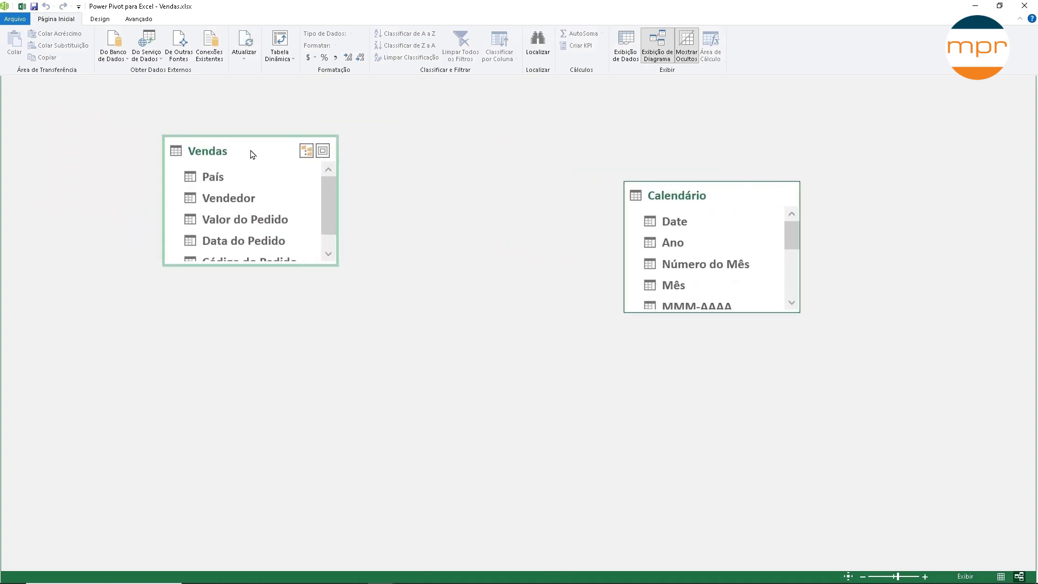
left_click_drag(276, 266, 271, 319)
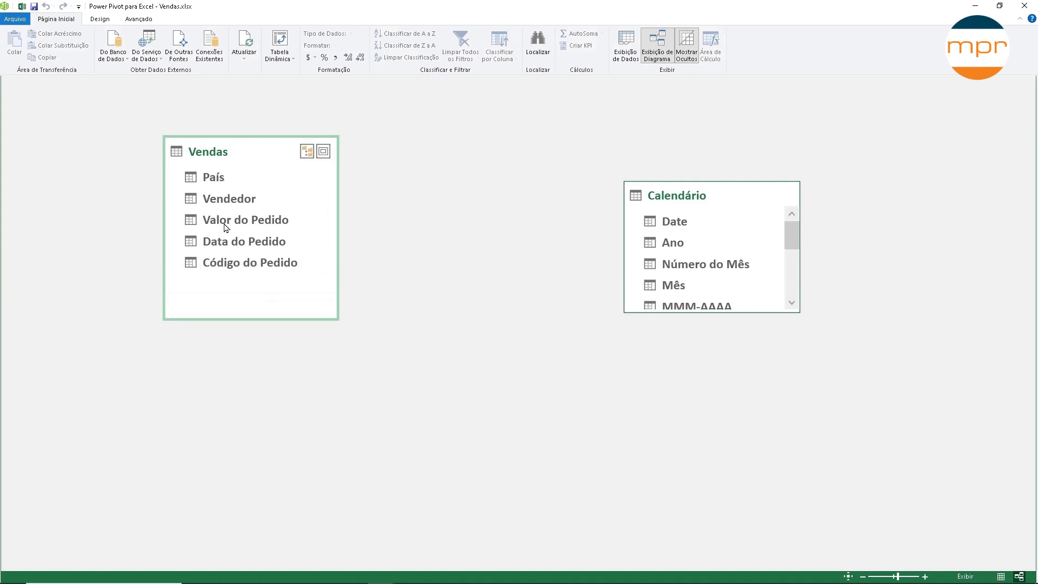
left_click_drag(685, 196, 537, 142)
left_click_drag(558, 257, 557, 431)
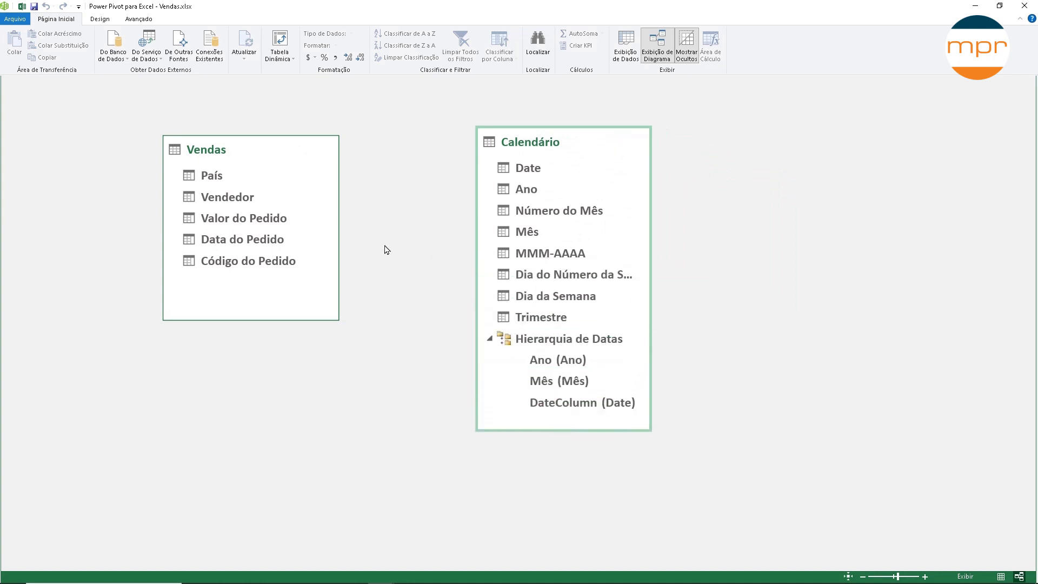
Step: Create a relationship between the Date field of Calendário and the Data do Pedido field of Vendas
left_click(215, 244)
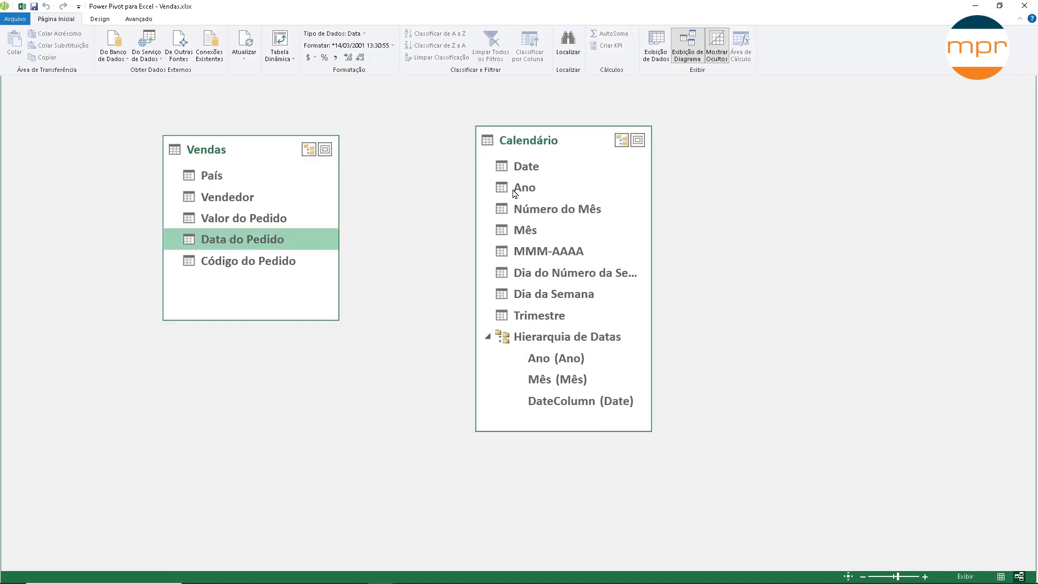
left_click(543, 171)
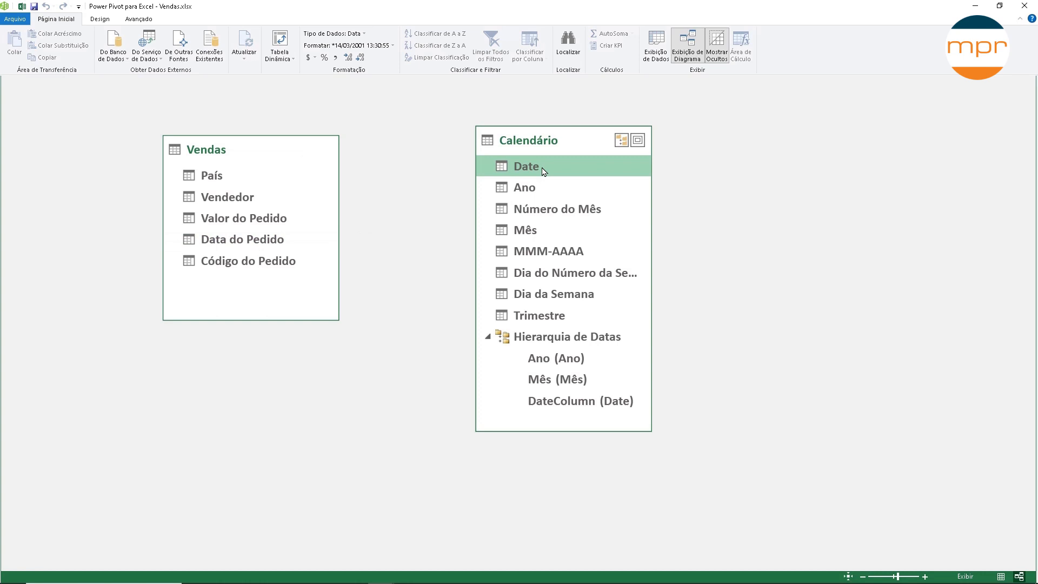
left_click_drag(543, 171, 275, 246)
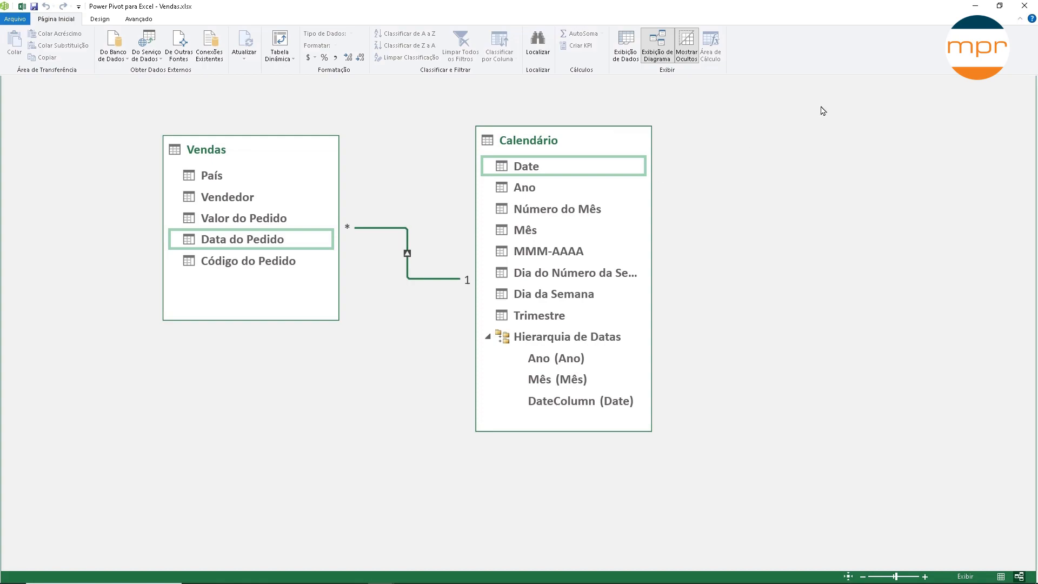
Step: Close the Power Pivot window to return to the Excel workbook and enable its external data connections
left_click(1024, 5)
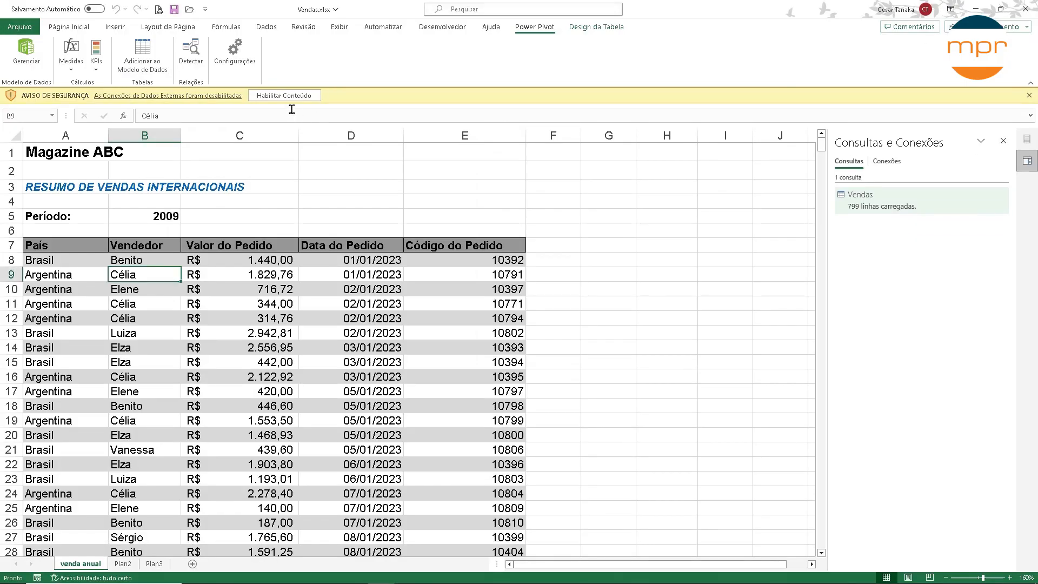
left_click(290, 99)
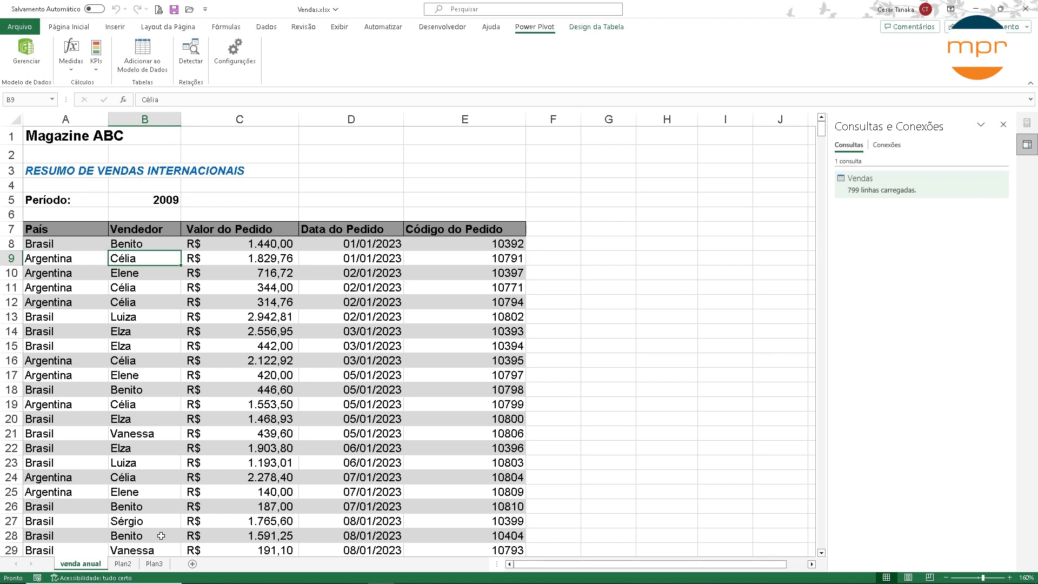
Step: Insert a PivotTable based on the data model at cell A1 of the existing Plan2 sheet
left_click(128, 566)
scroll(101, 228, "up", 8)
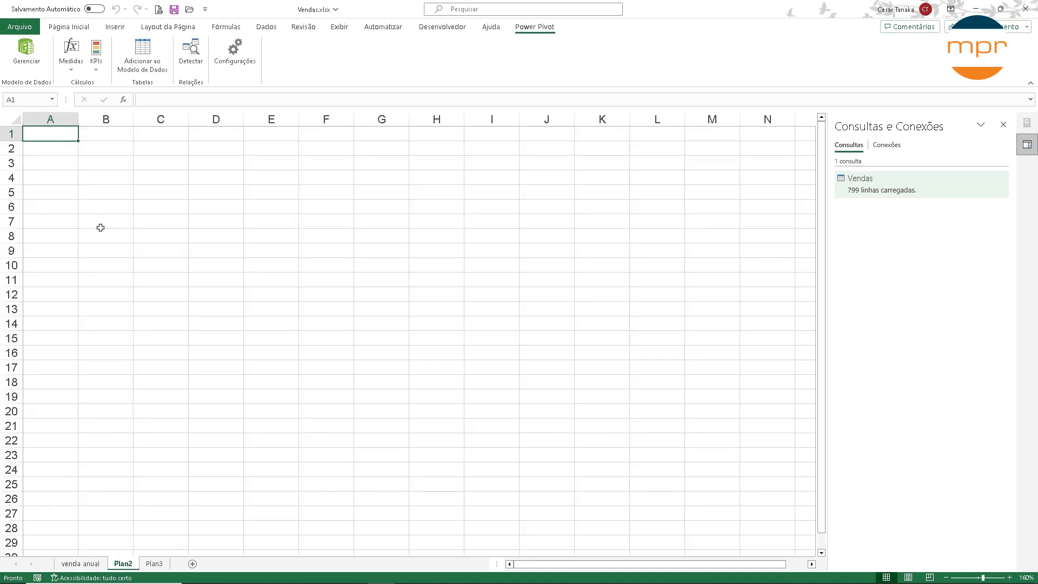
scroll(101, 228, "down", 1)
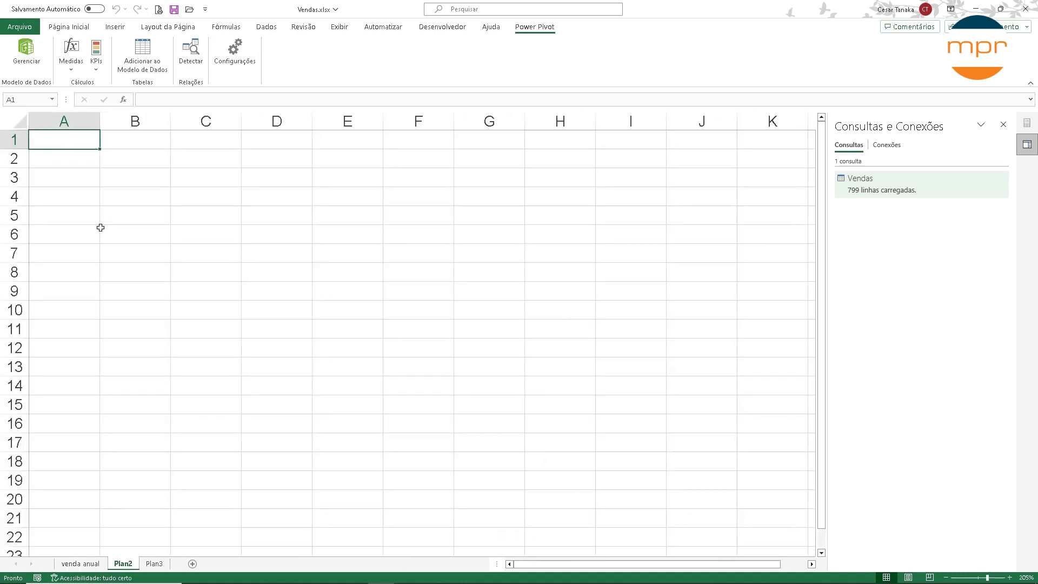
left_click(116, 27)
left_click(24, 70)
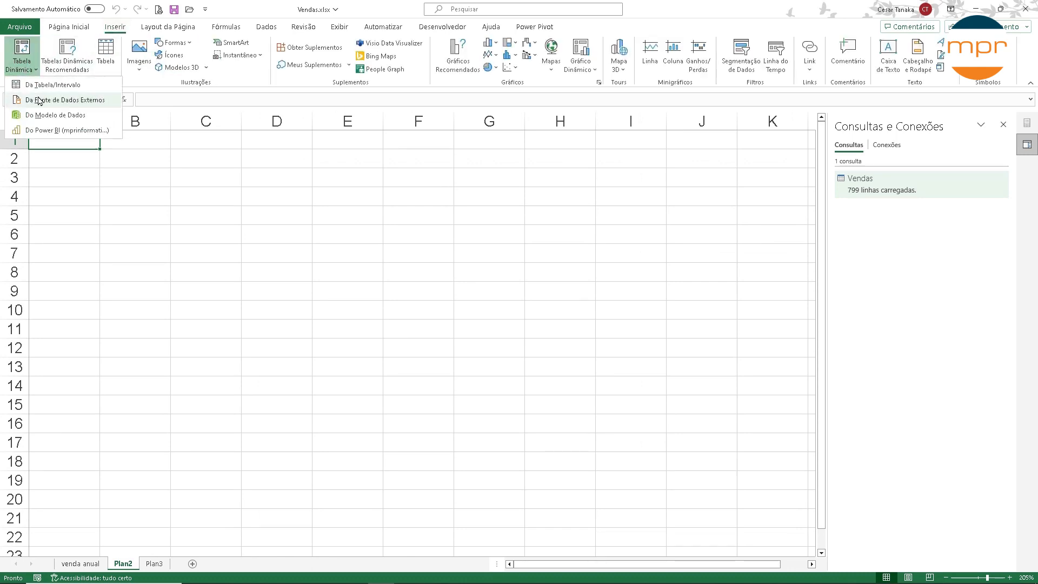
left_click(93, 119)
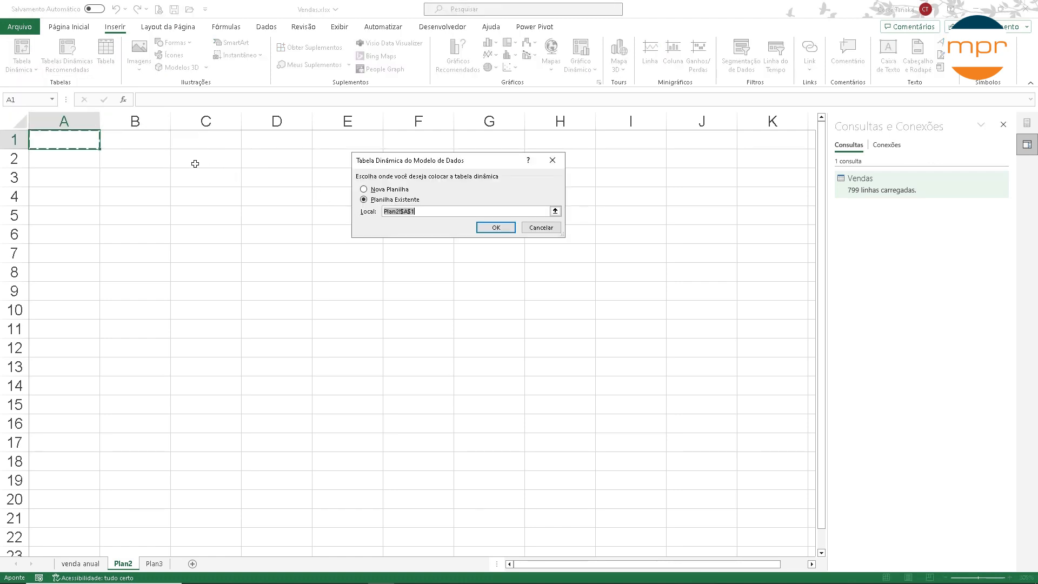
left_click(479, 227)
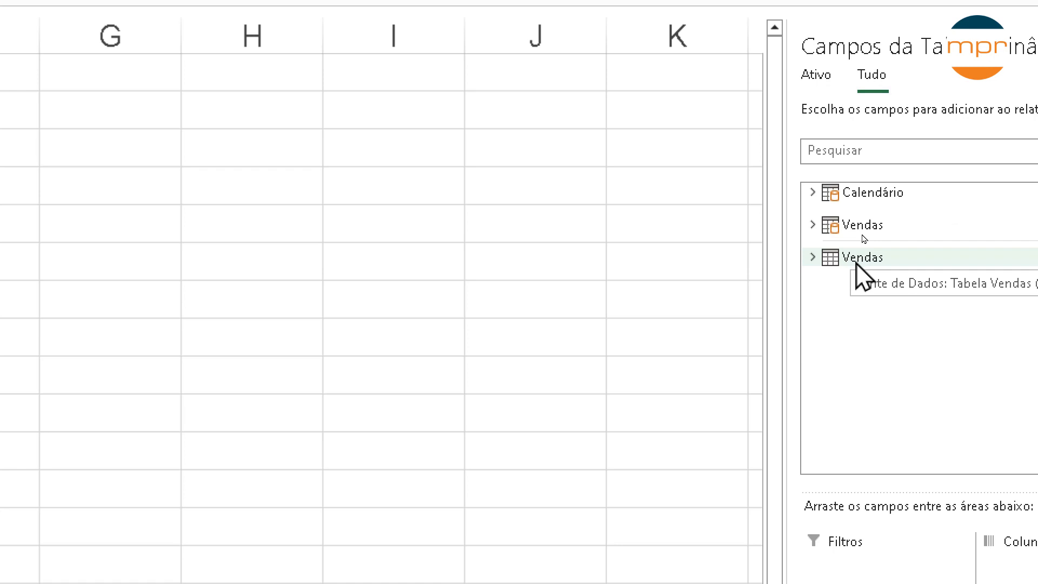
Step: Add the Mês field from the Calendário table to the PivotTable rows and check the order of the months
left_click(813, 192)
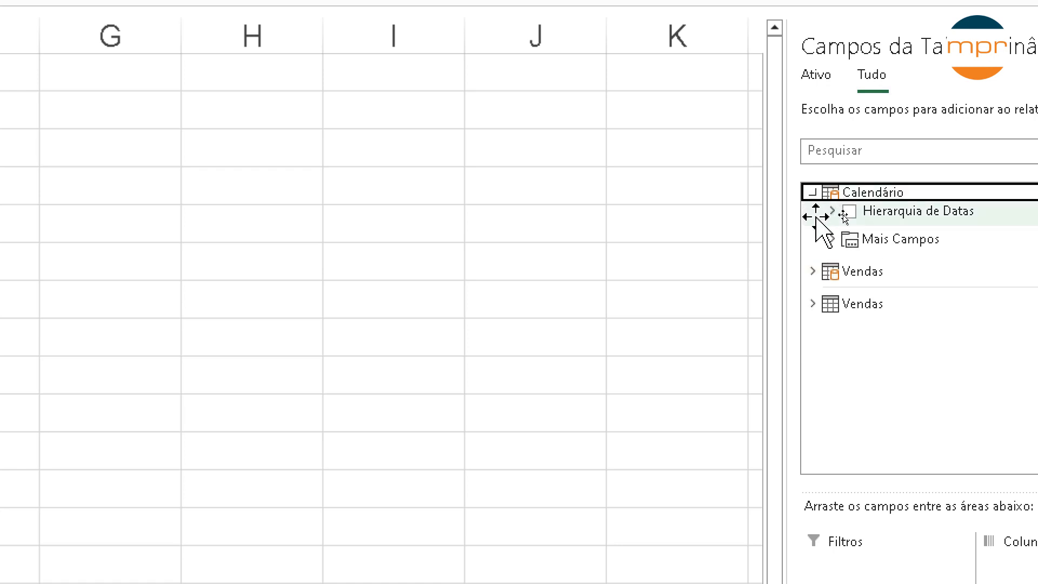
left_click(814, 270)
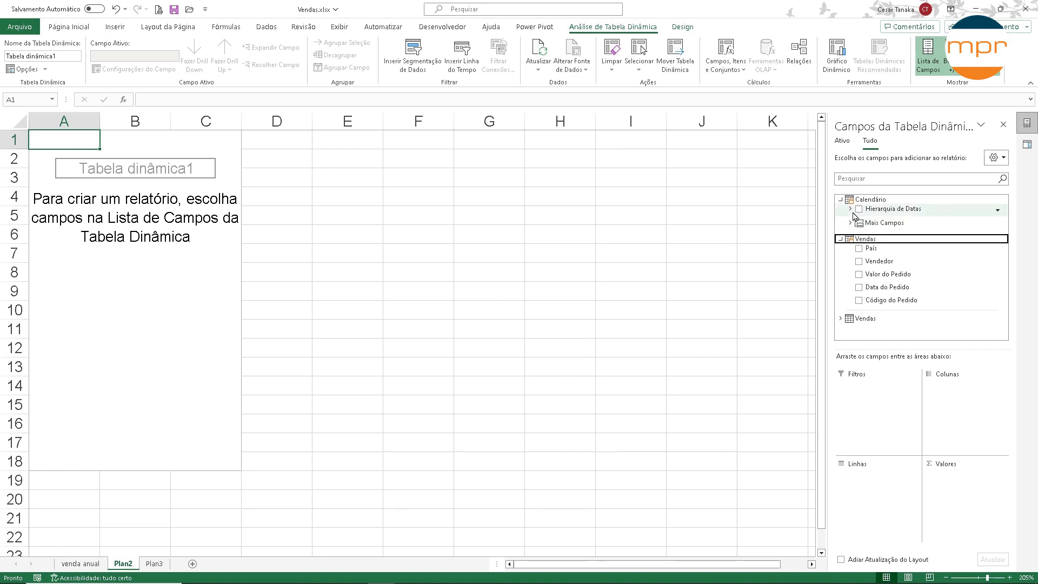
left_click(850, 223)
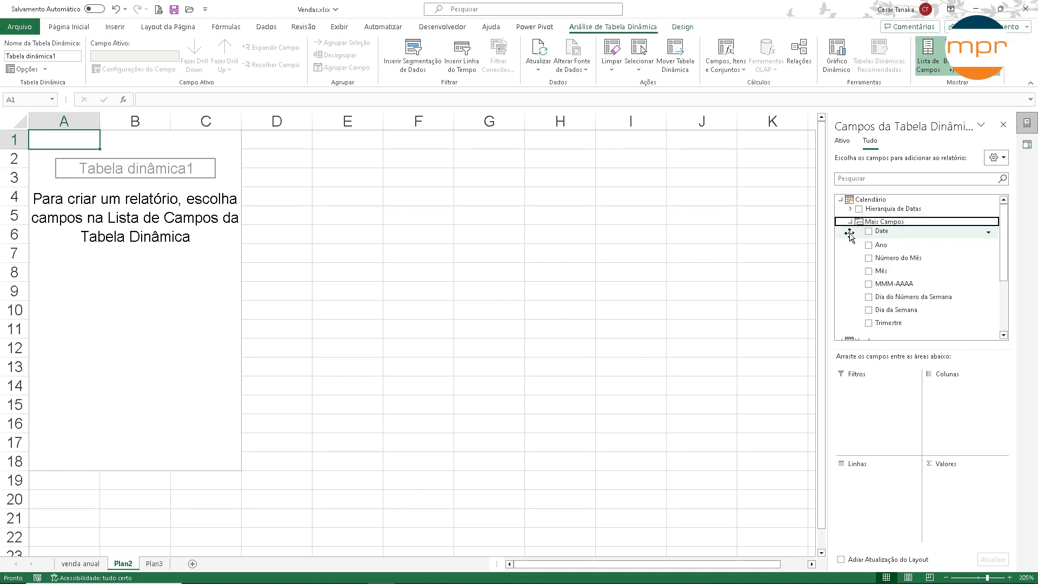
left_click_drag(889, 272, 868, 508)
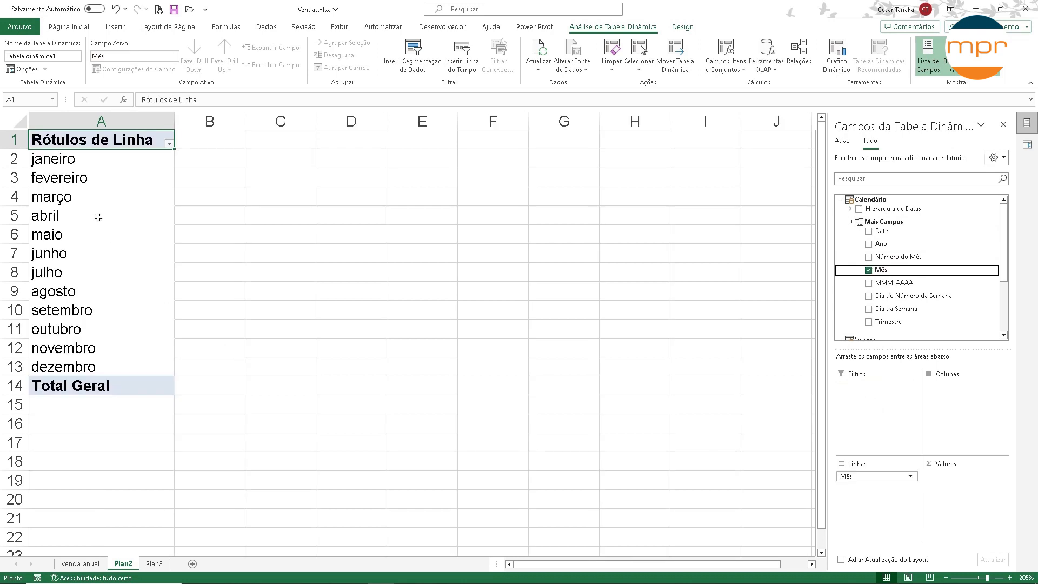
left_click(90, 161)
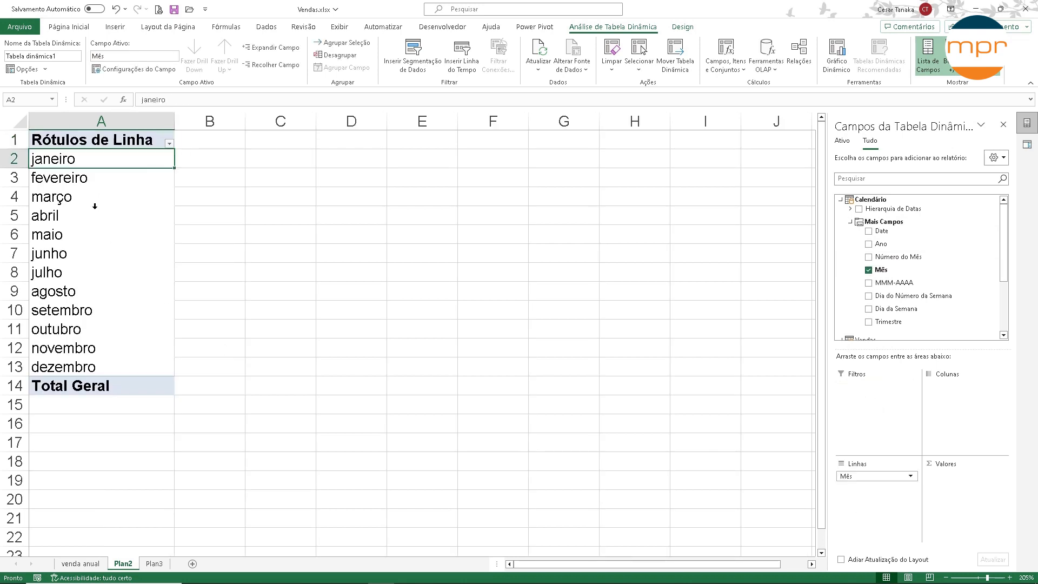
left_click(97, 368)
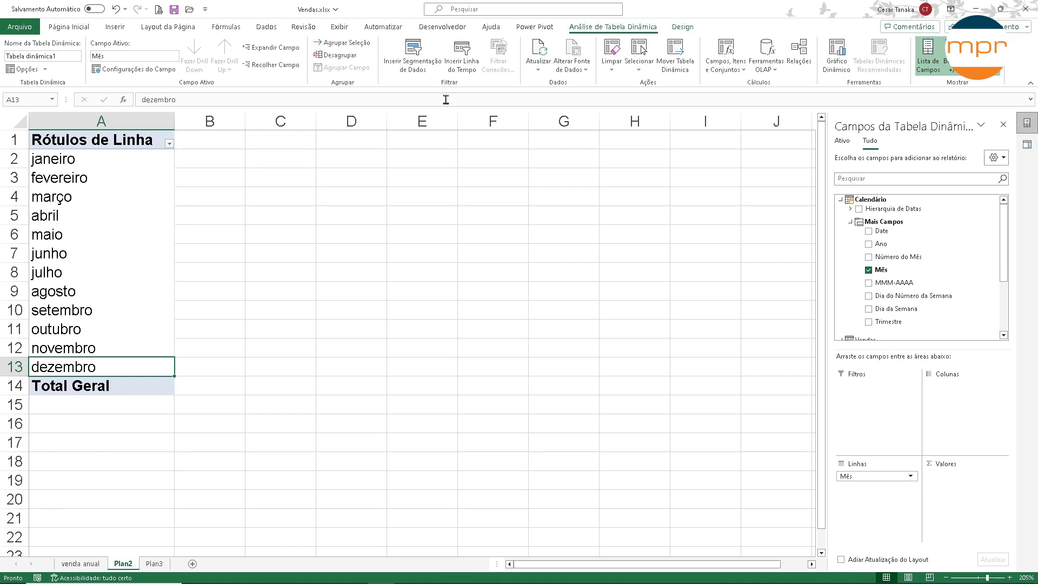
Step: Start a new measure in the Vendas table and name it Soma das Vendas
left_click(526, 27)
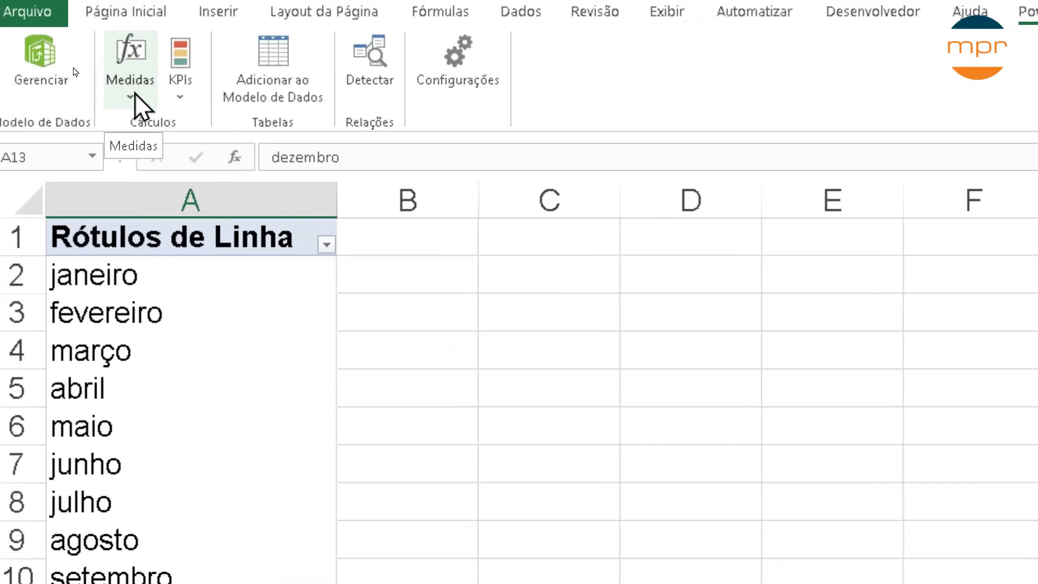
left_click(136, 102)
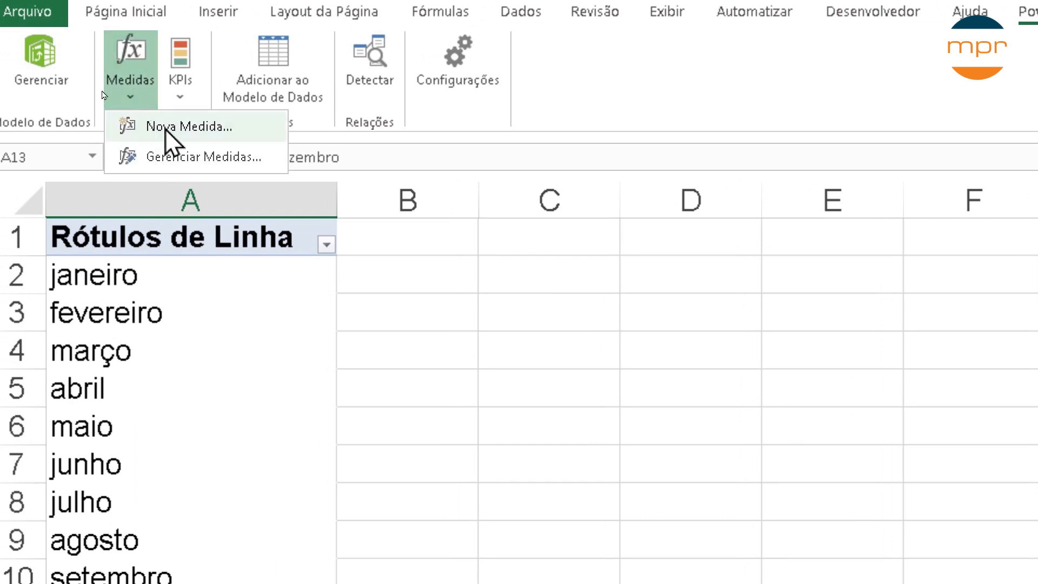
left_click(206, 127)
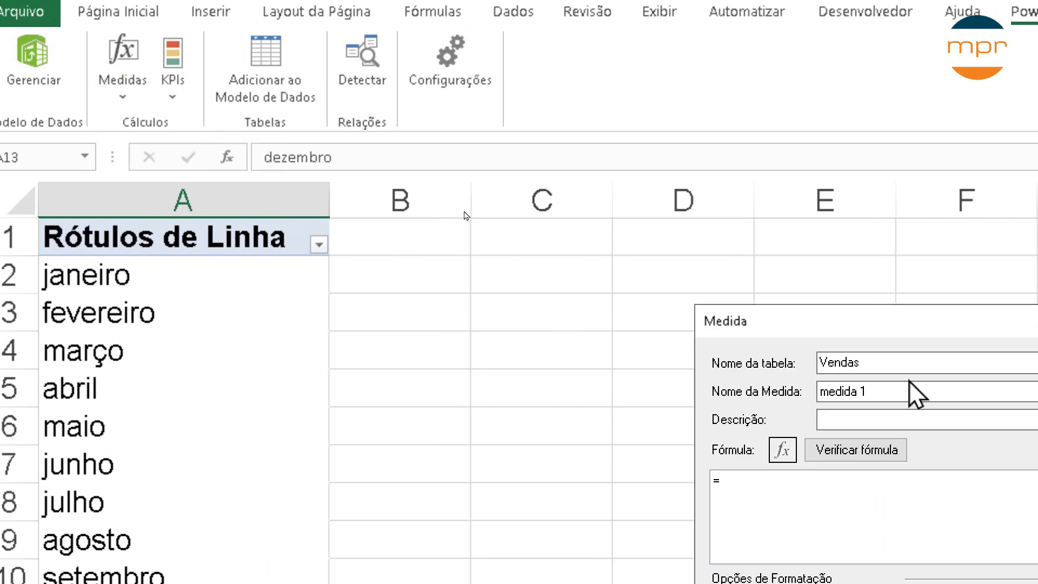
left_click_drag(893, 317, 364, 91)
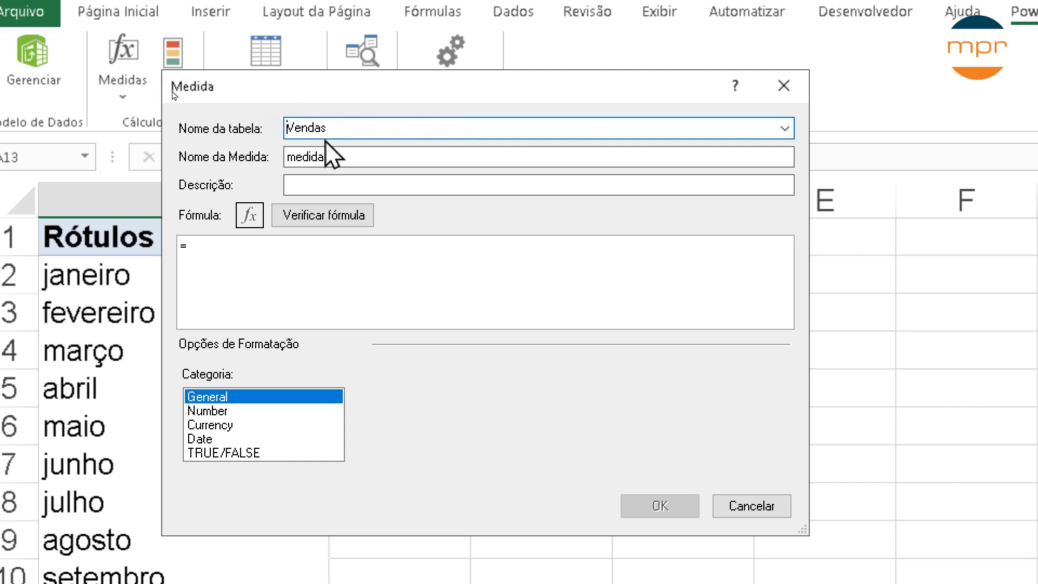
left_click_drag(347, 156, 287, 159)
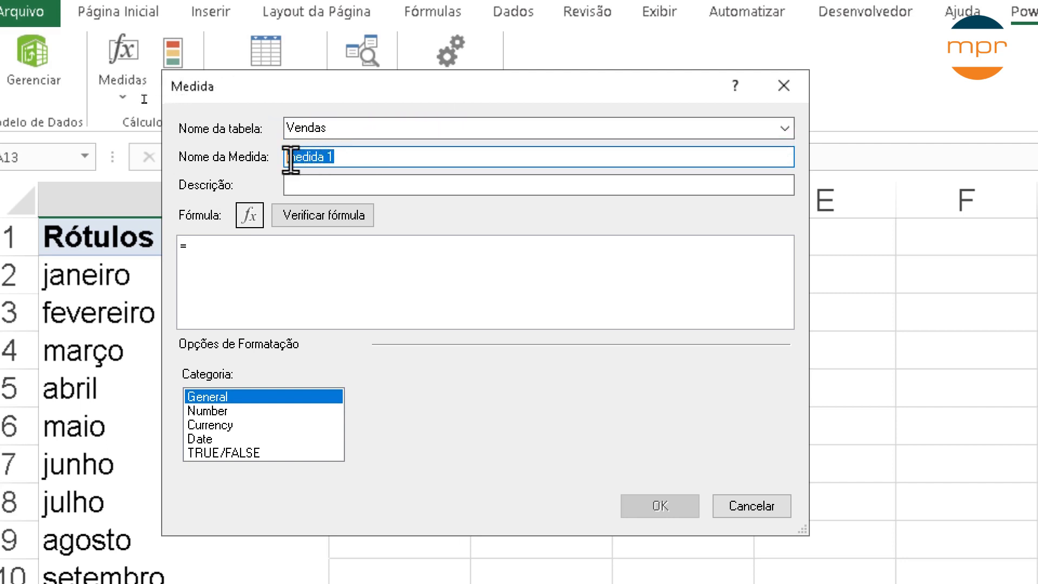
type("Soma ")
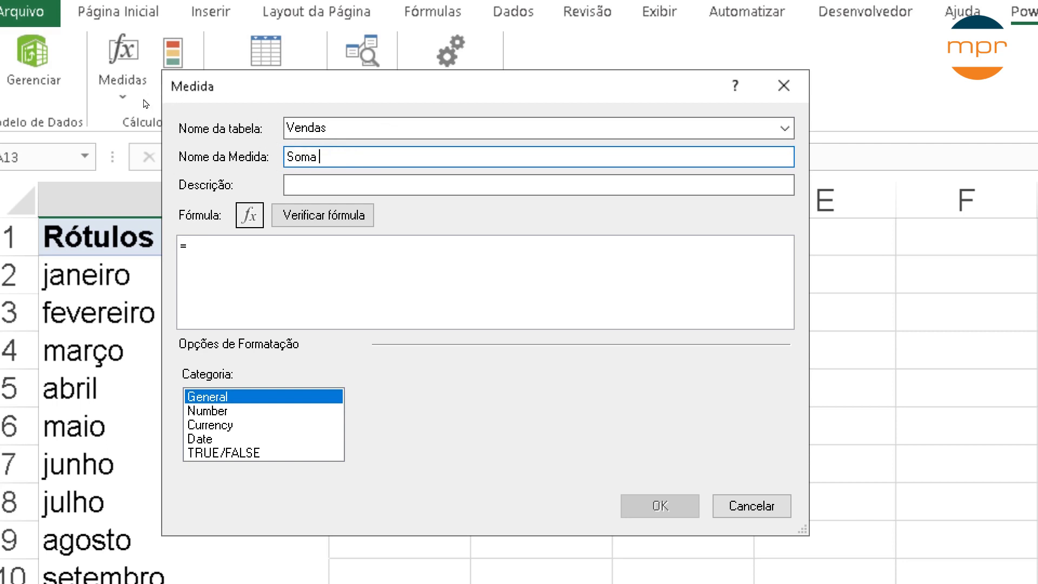
type("da s Vendas")
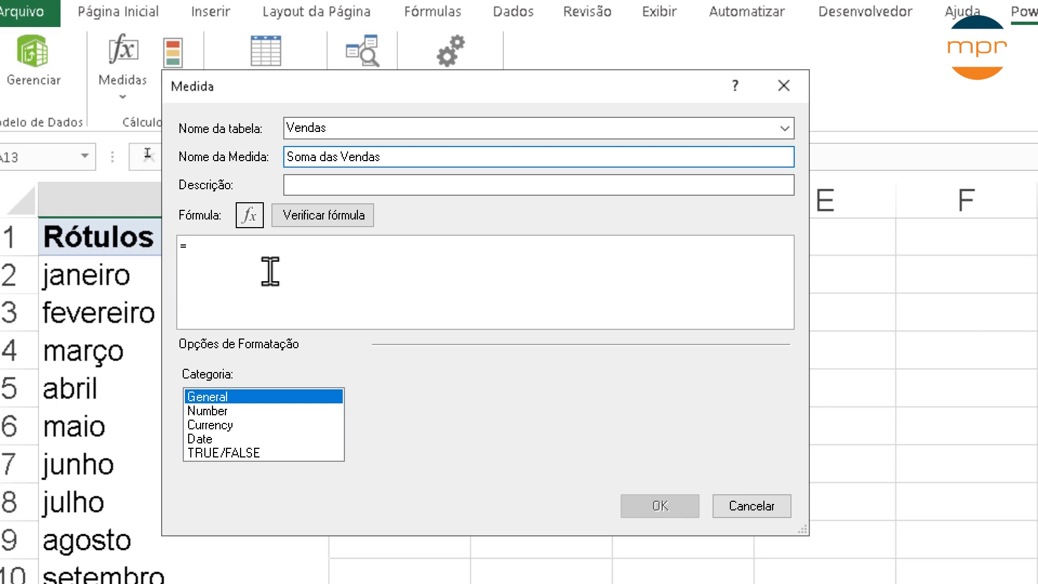
Step: Enter the formula =SUM(Vendas[Valor do Pedido]) for the Soma das Vendas measure
left_click(285, 255)
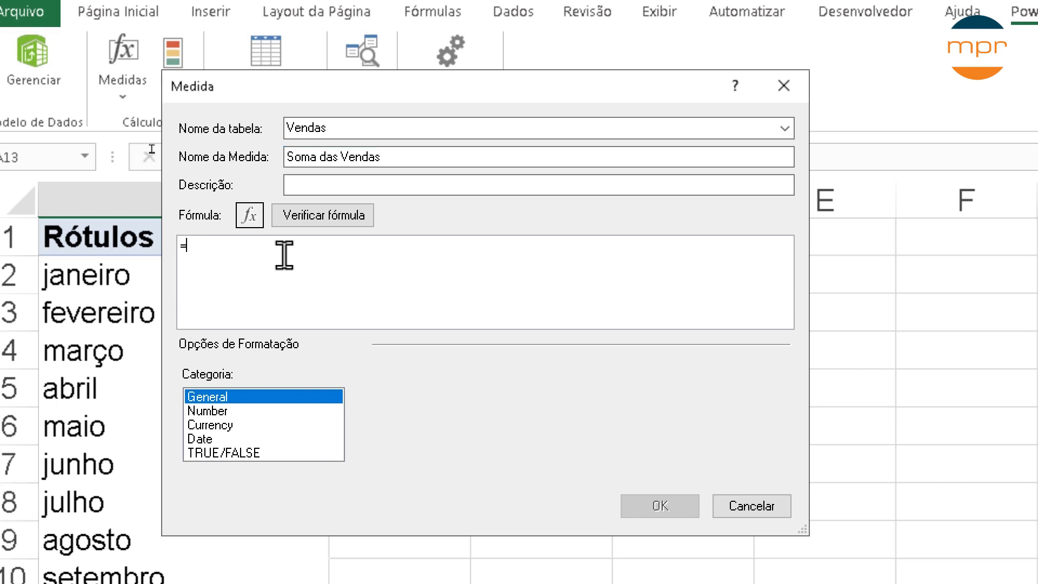
type("SUMA")
key("BackSpace")
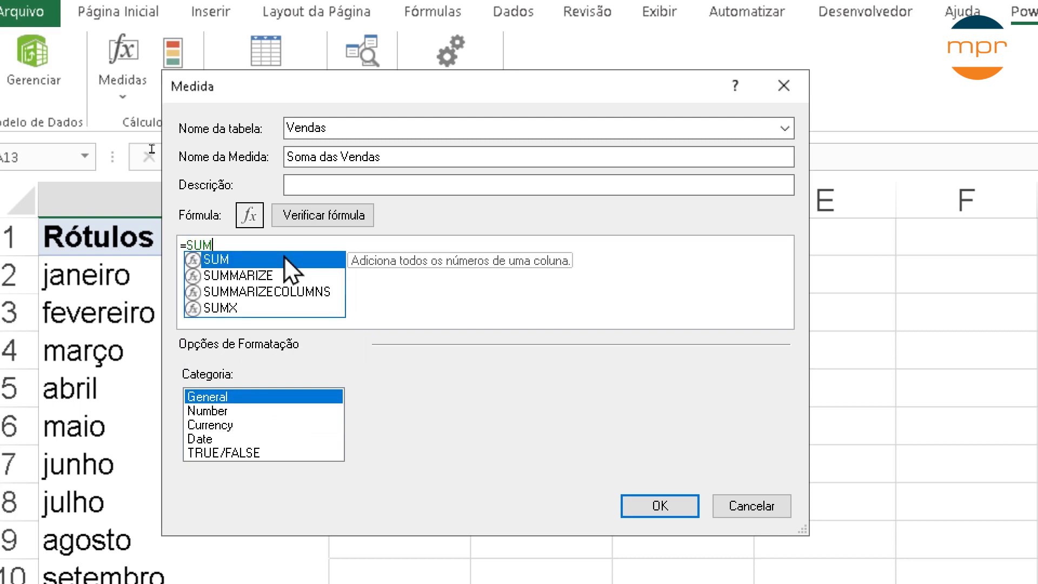
type("(")
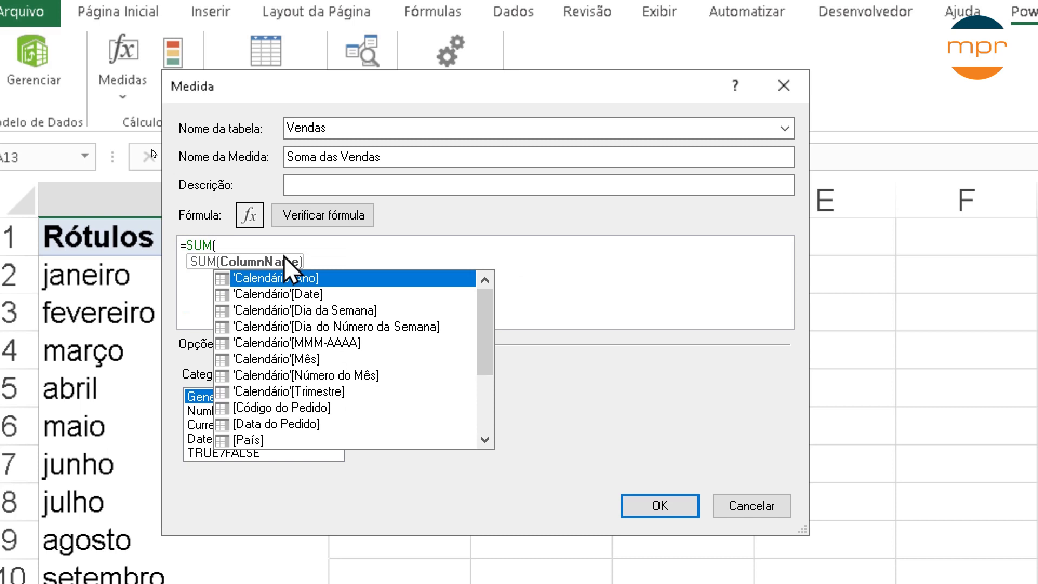
type("VEND")
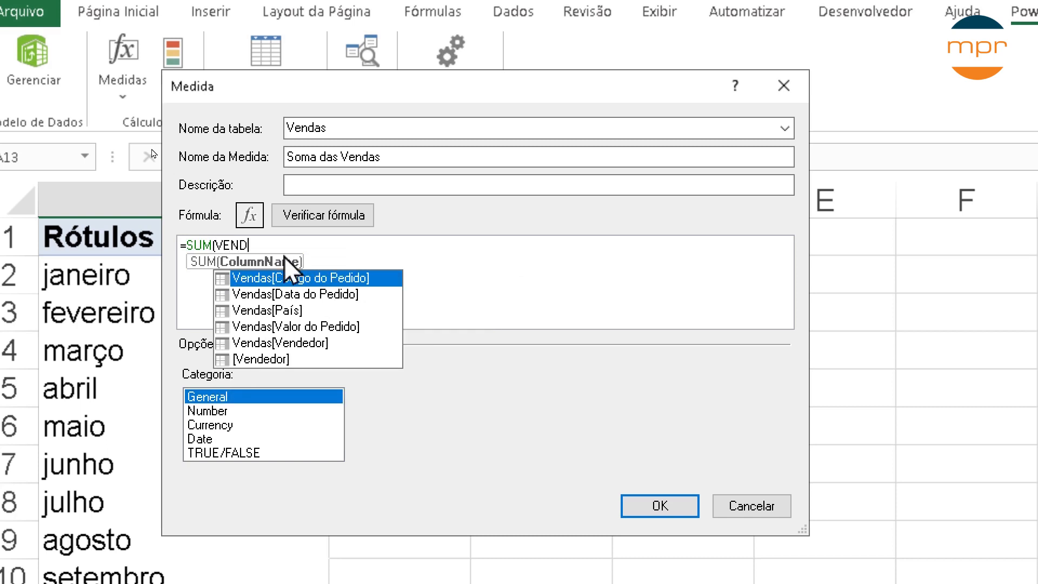
double_click(323, 327)
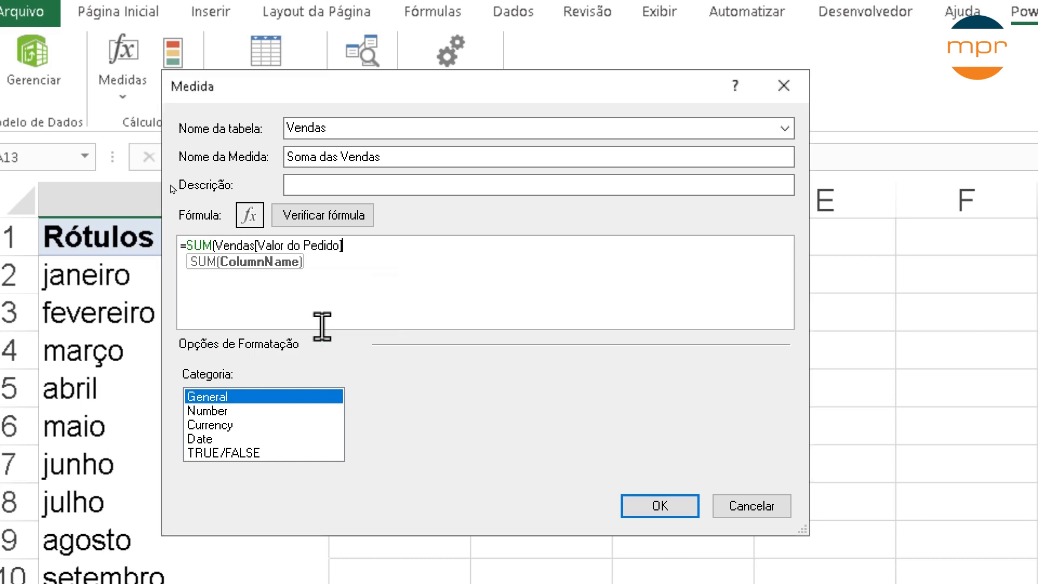
type(")")
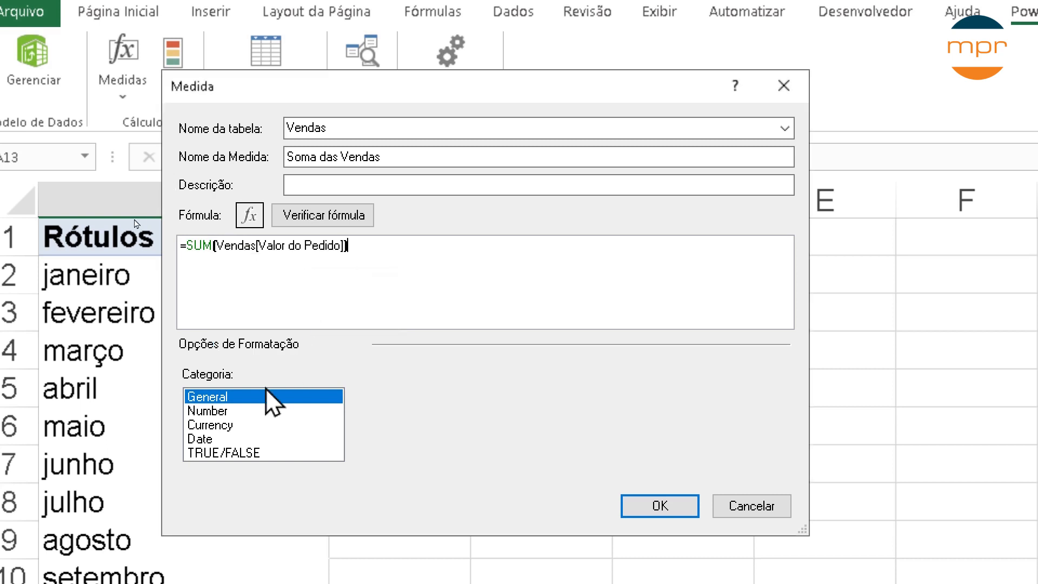
Step: Format the Soma das Vendas measure as a decimal number with thousands separator and 0 decimal places, and create it
left_click(216, 412)
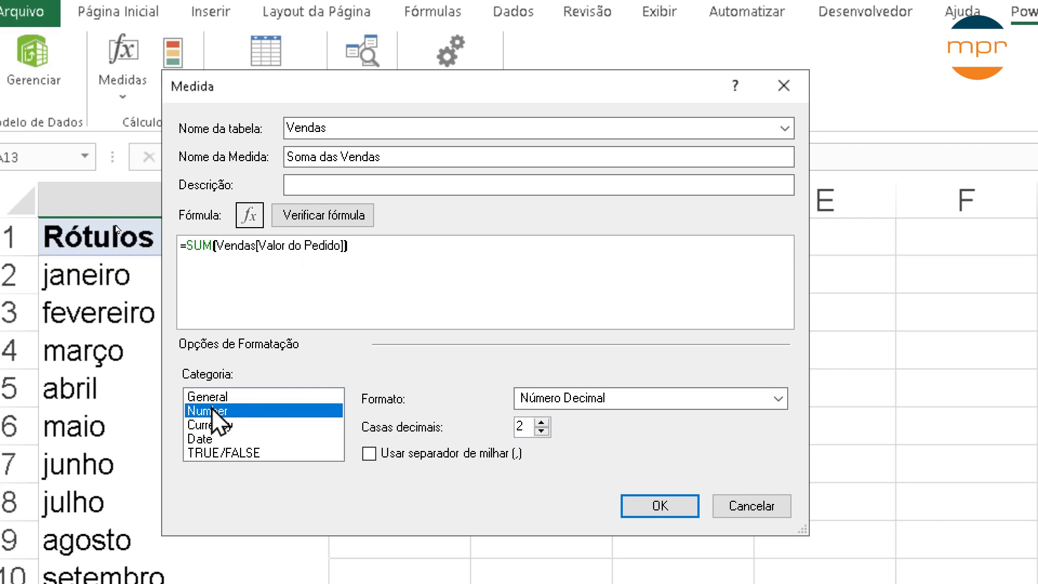
left_click(370, 455)
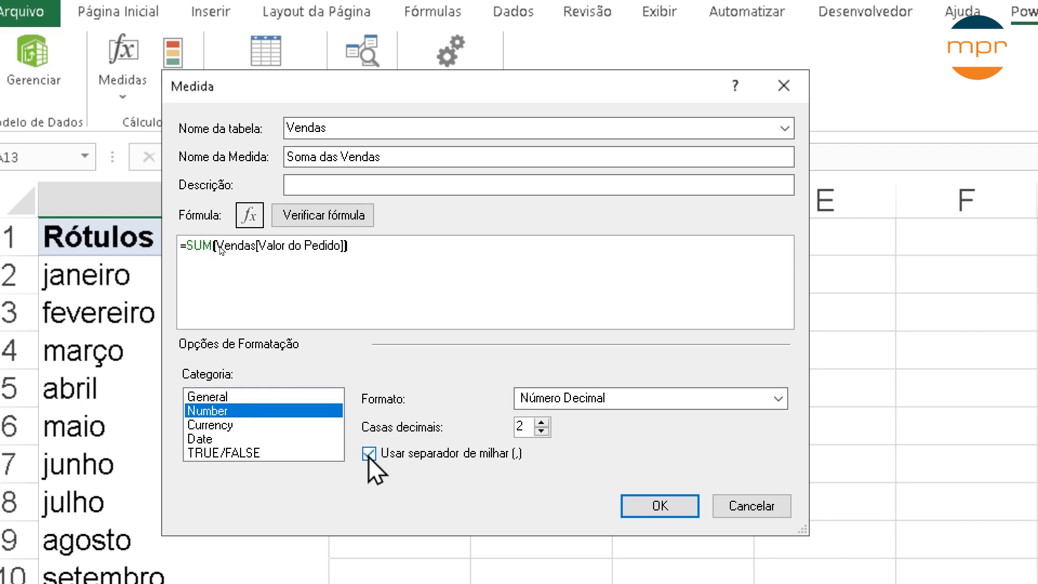
left_click(541, 431)
left_click(542, 431)
left_click(657, 506)
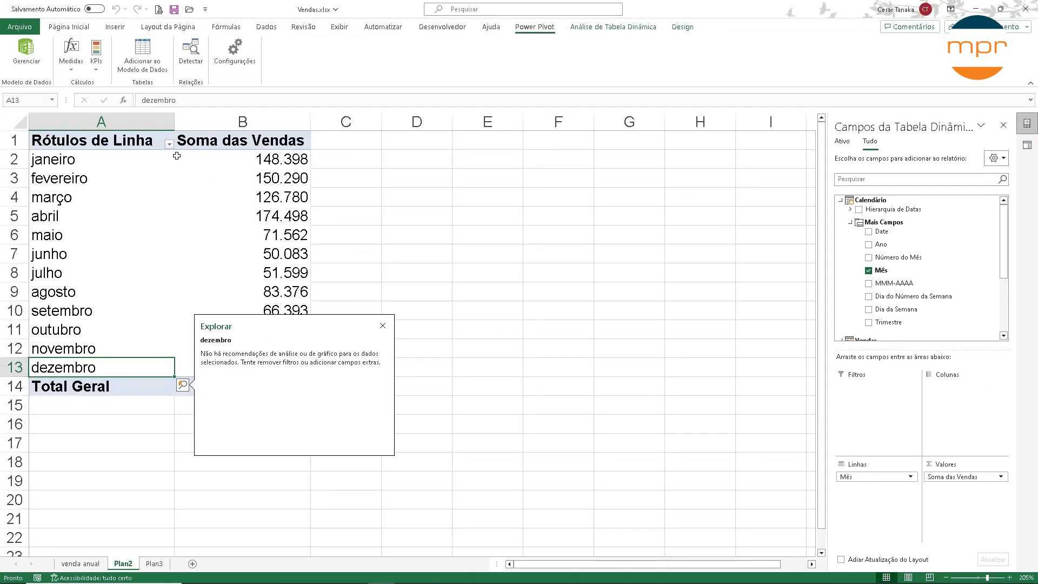
Step: Start another new measure in the Vendas table and name it Vendas YTD
left_click(275, 215)
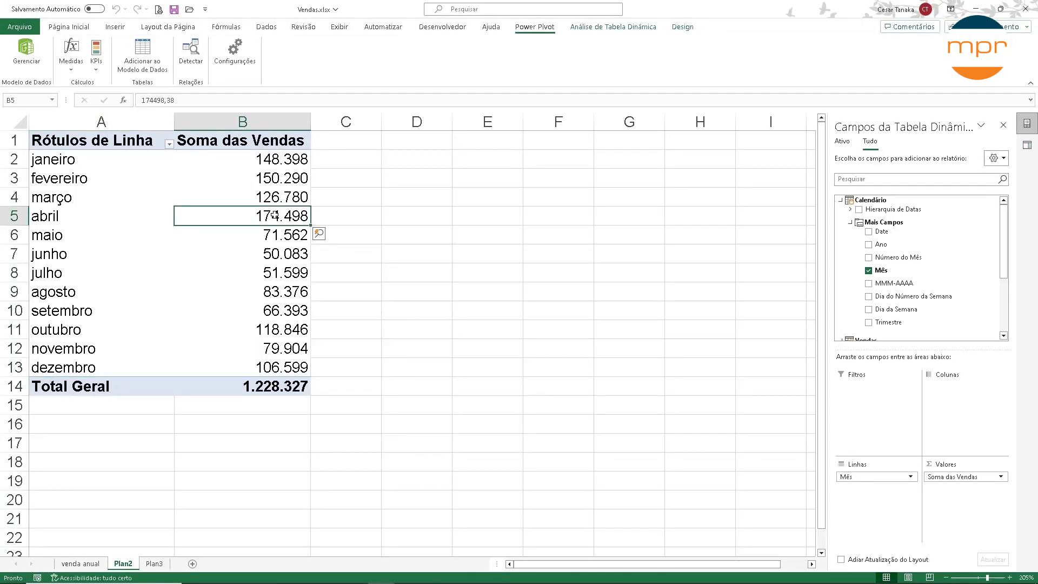
mouse_move(275, 216)
left_click_drag(1007, 264, 1007, 320)
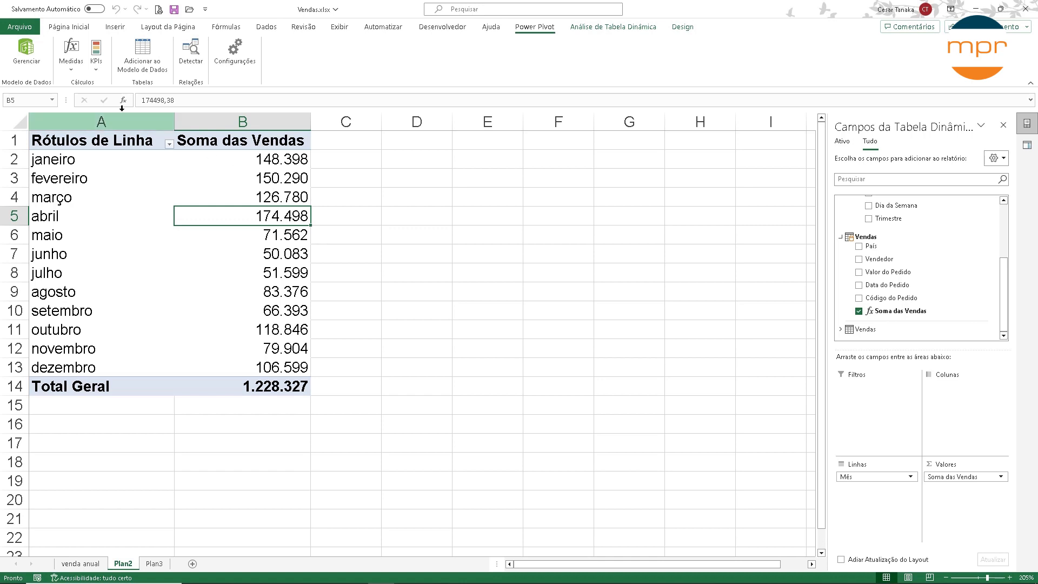
left_click(69, 68)
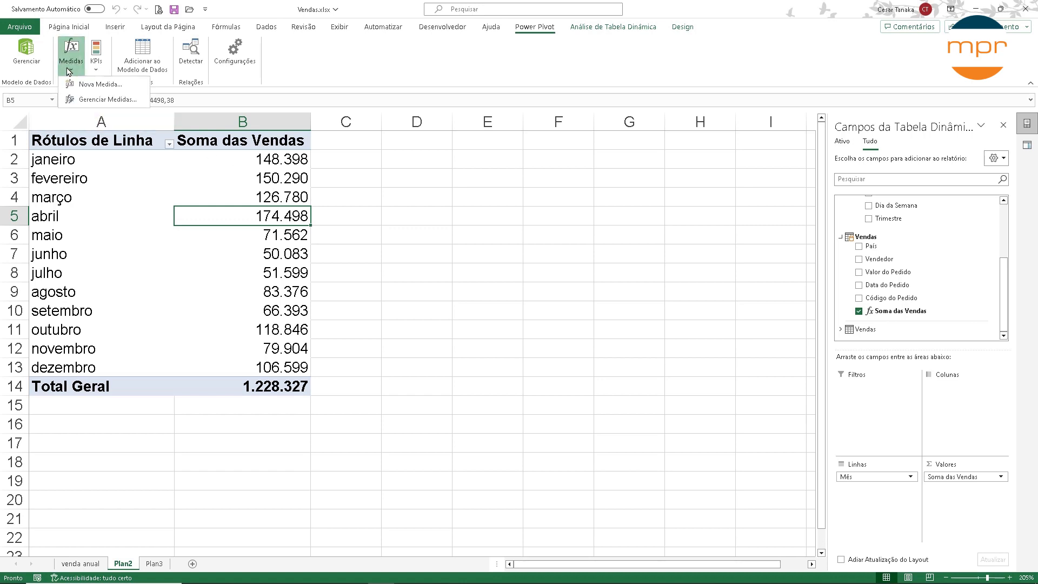
left_click(92, 85)
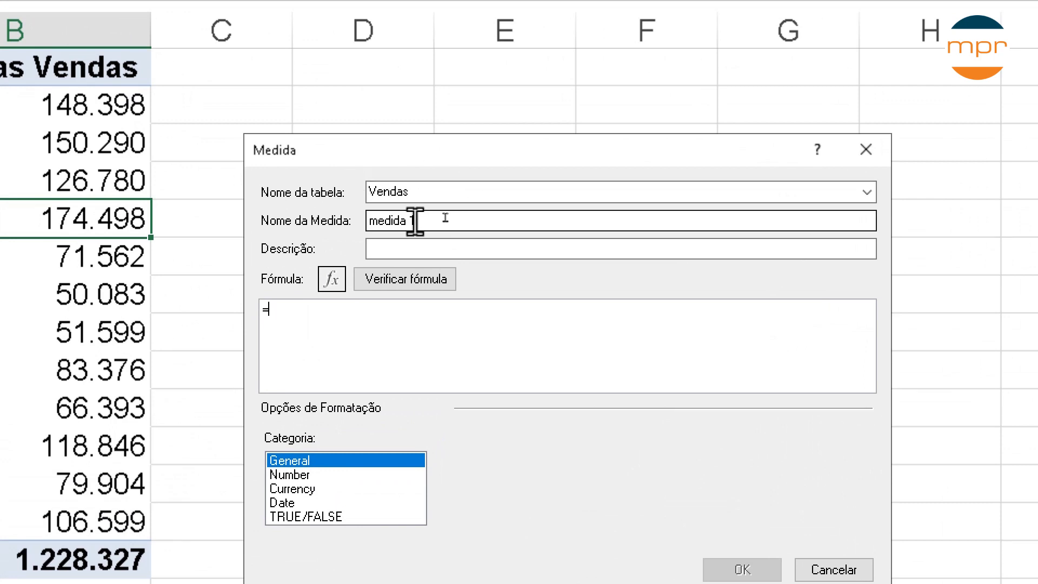
left_click_drag(453, 219, 367, 220)
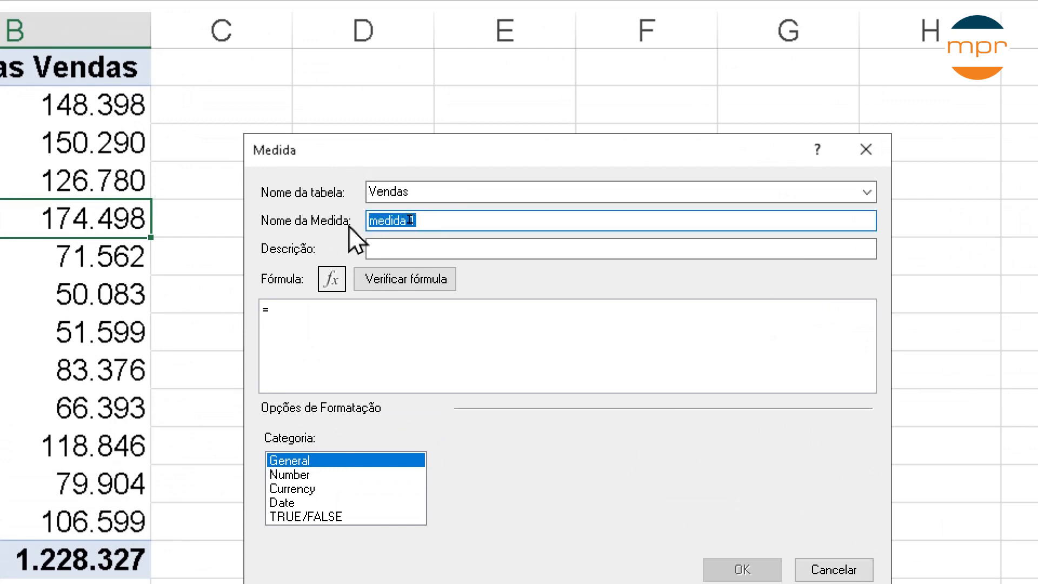
type("Vendas YTD")
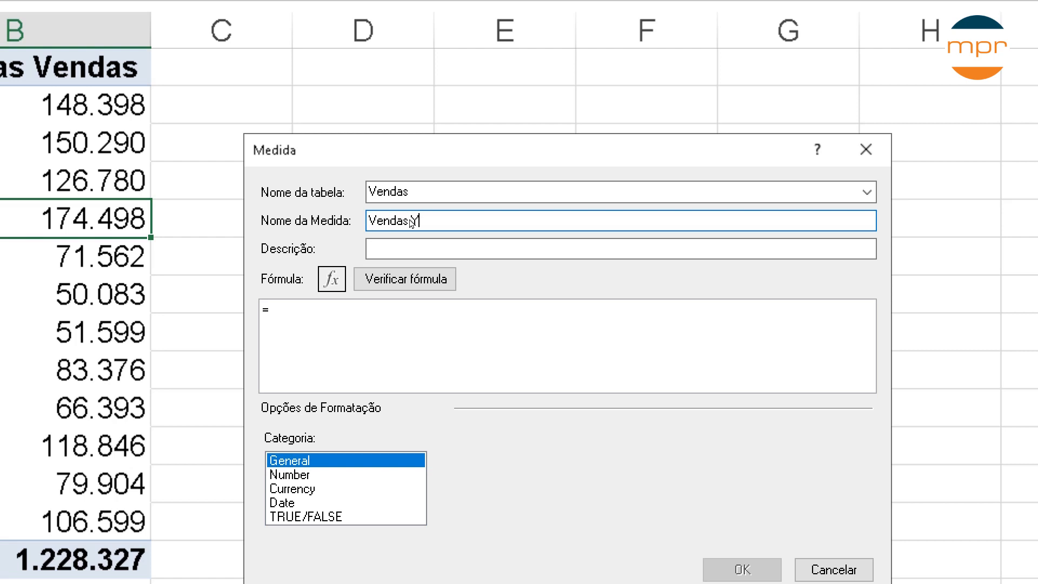
Step: Enter the formula = TOTALYTD([Soma das Vendas]; 'Calendário'[Date]) for the Vendas YTD measure
left_click(308, 322)
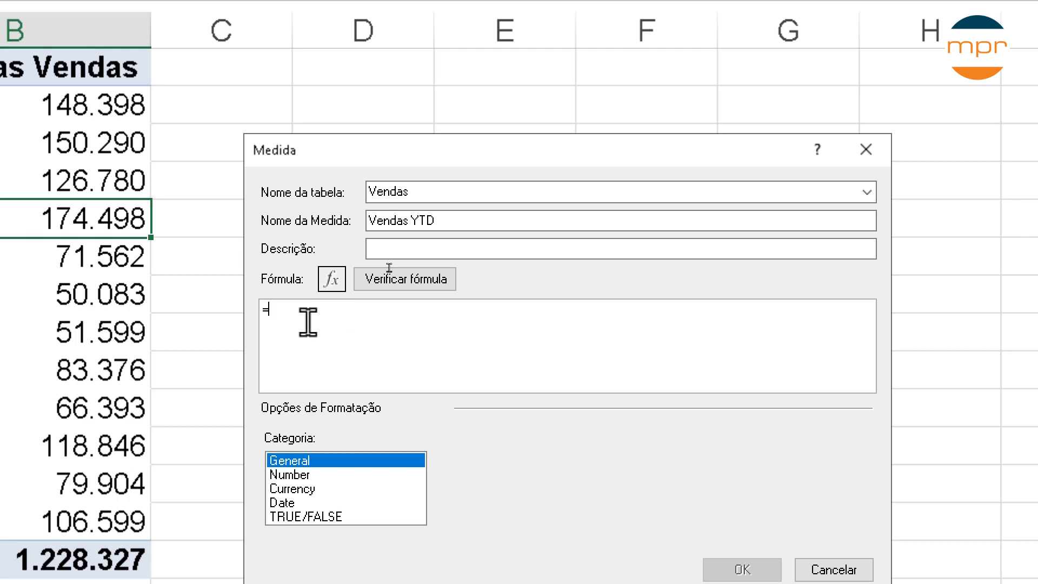
type("tot")
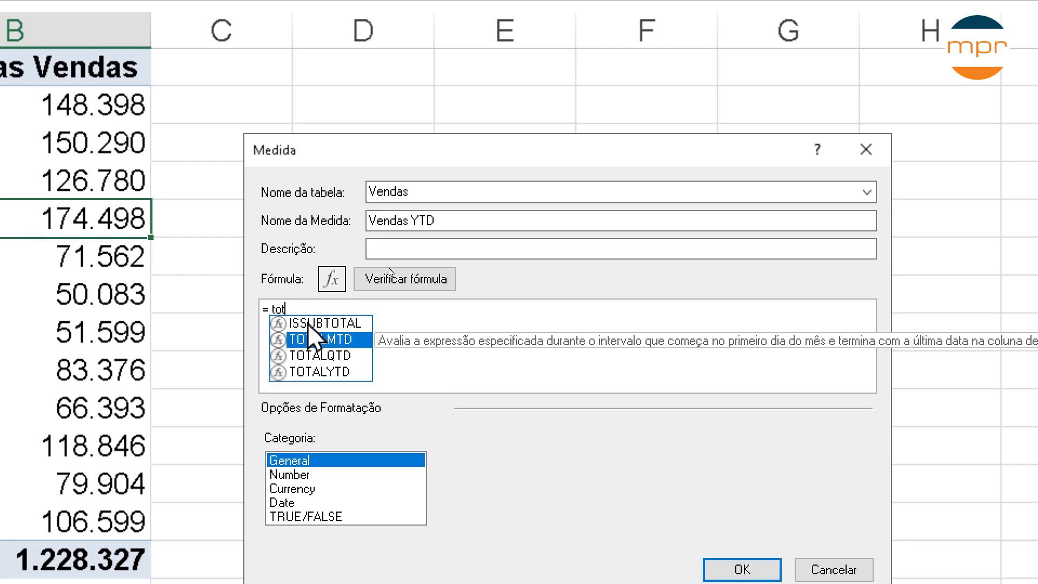
double_click(341, 372)
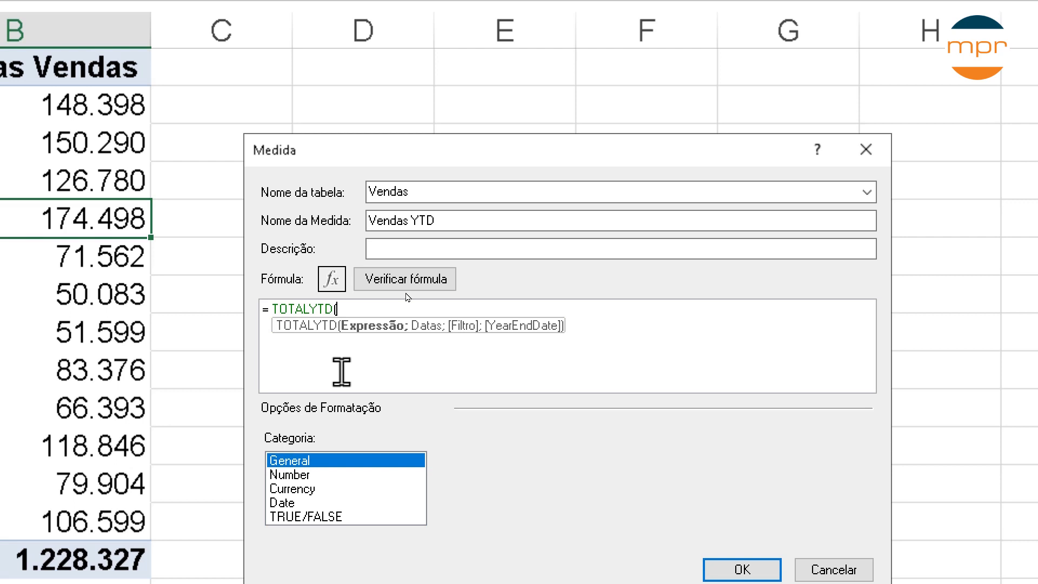
type("soma")
double_click(374, 342)
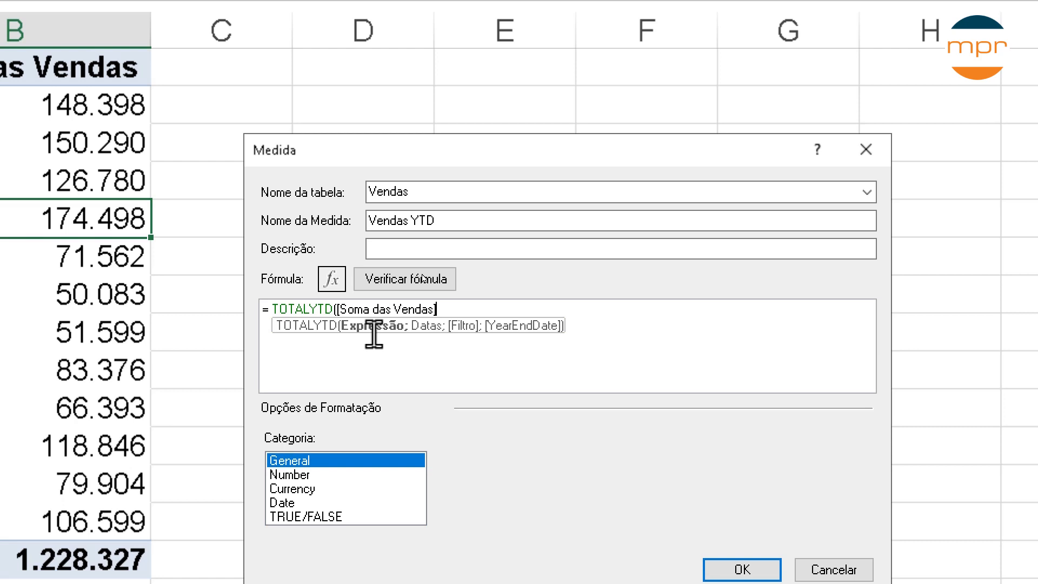
type(";")
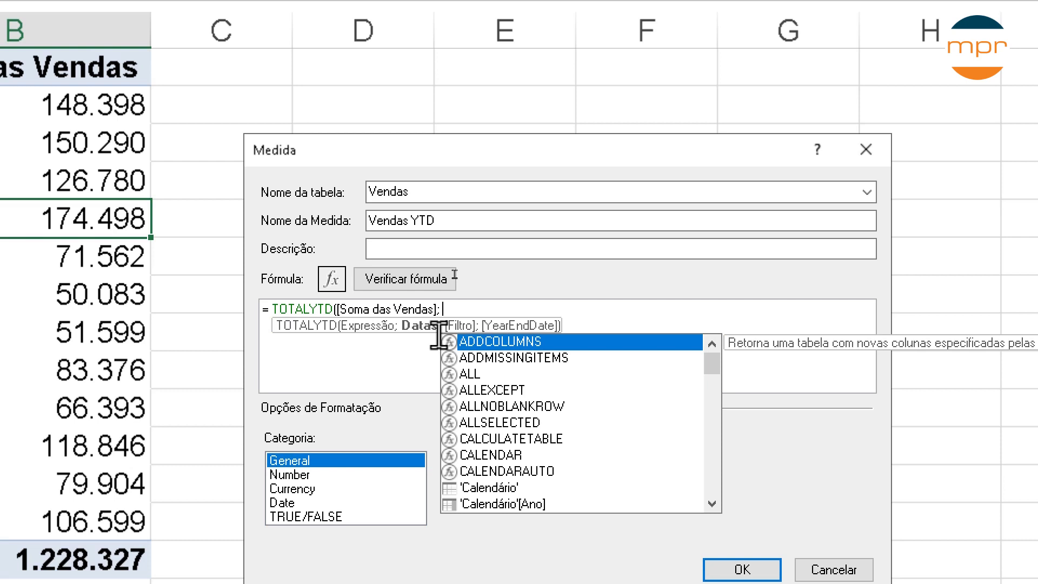
type("date")
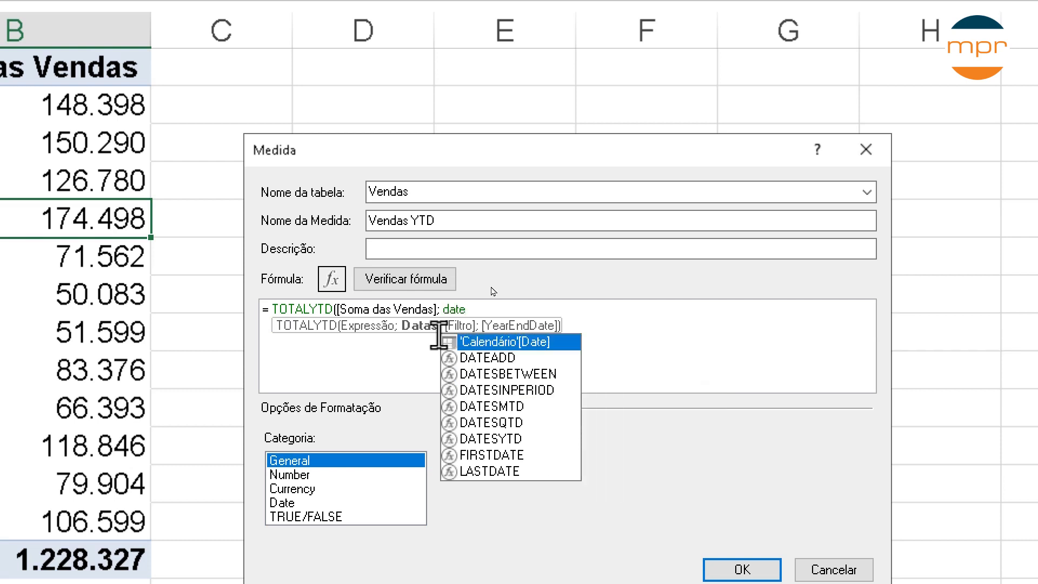
key("Tab")
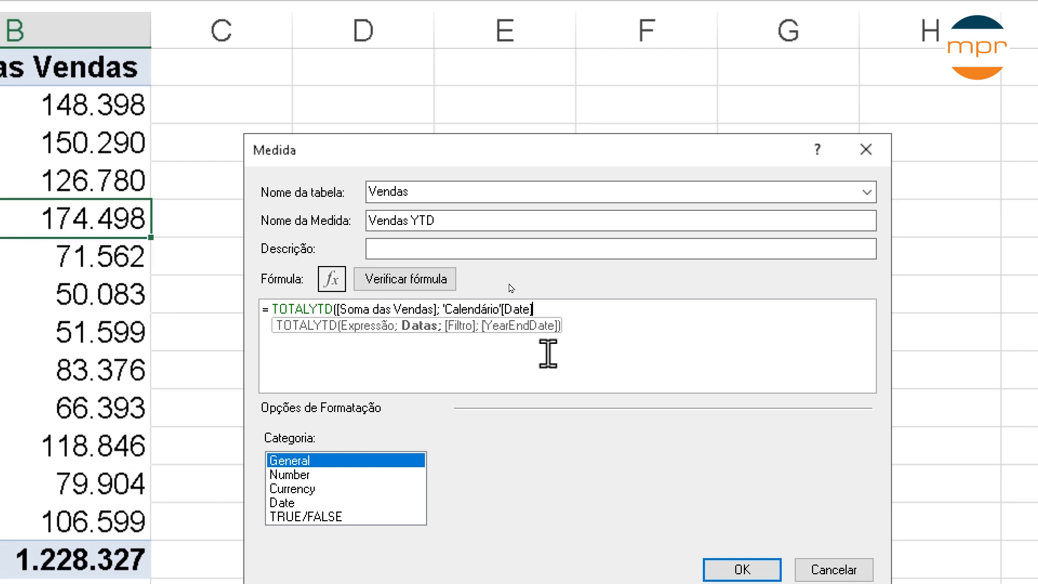
type(")")
Step: Format the Vendas YTD measure as a decimal number with thousands separator and 0 decimal places, and create it
left_click(293, 475)
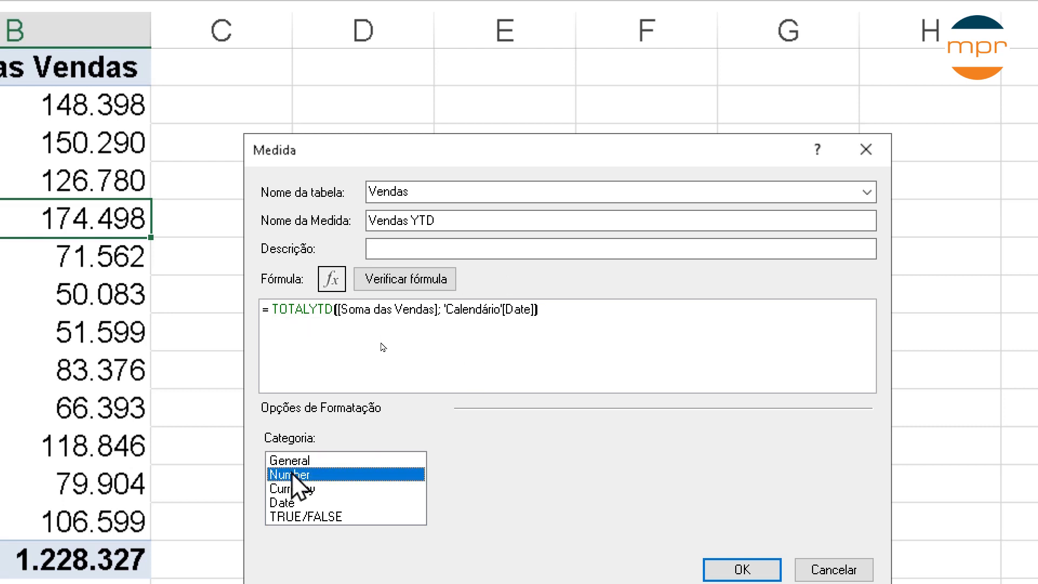
left_click(452, 517)
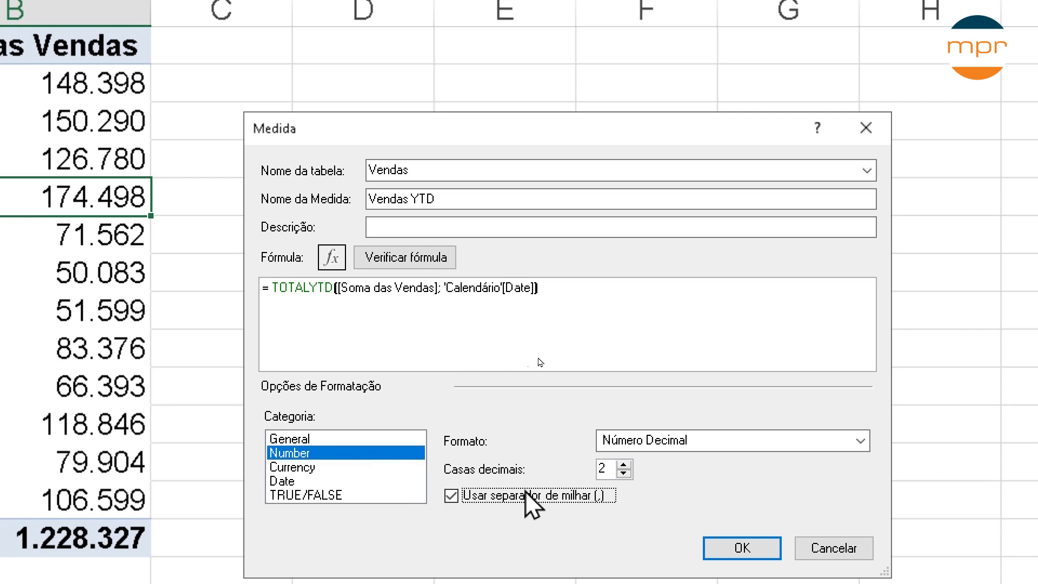
left_click(624, 473)
left_click(624, 473)
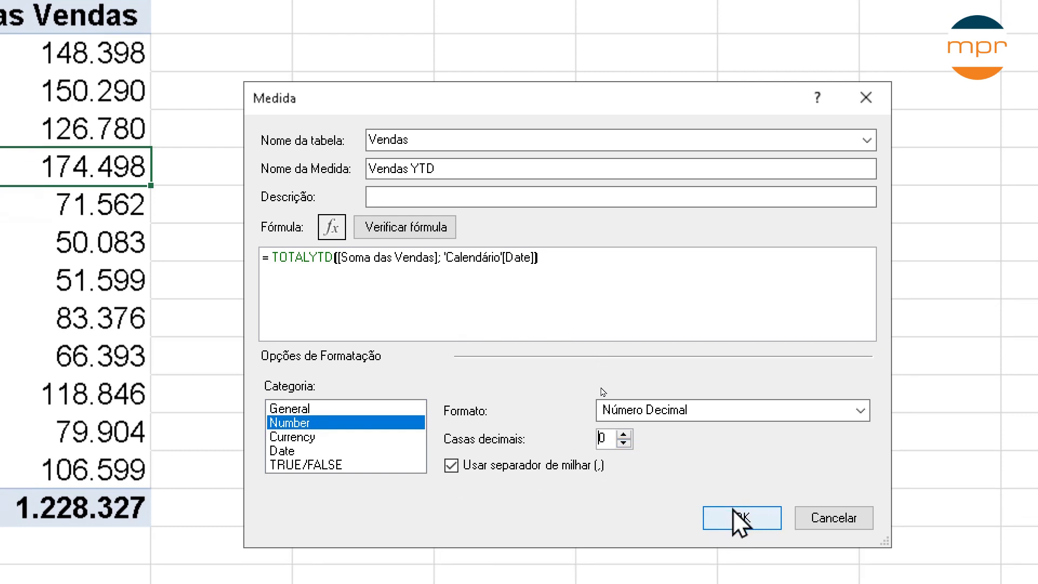
left_click(736, 545)
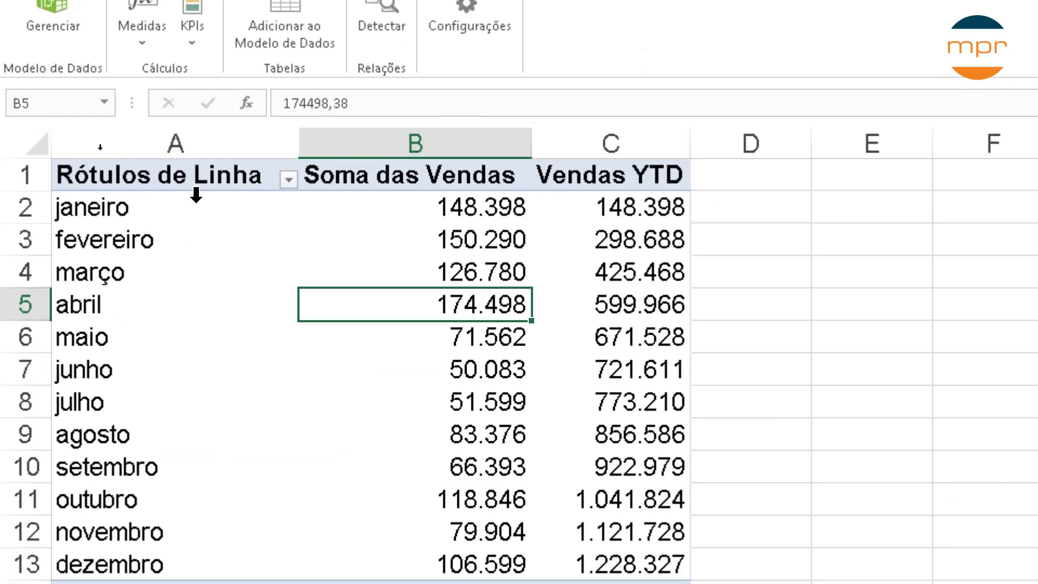
Step: Compare the Vendas YTD values for janeiro to abril and dezembro with the corresponding monthly Soma das Vendas values and the grand total
left_click(636, 208)
left_click(457, 210)
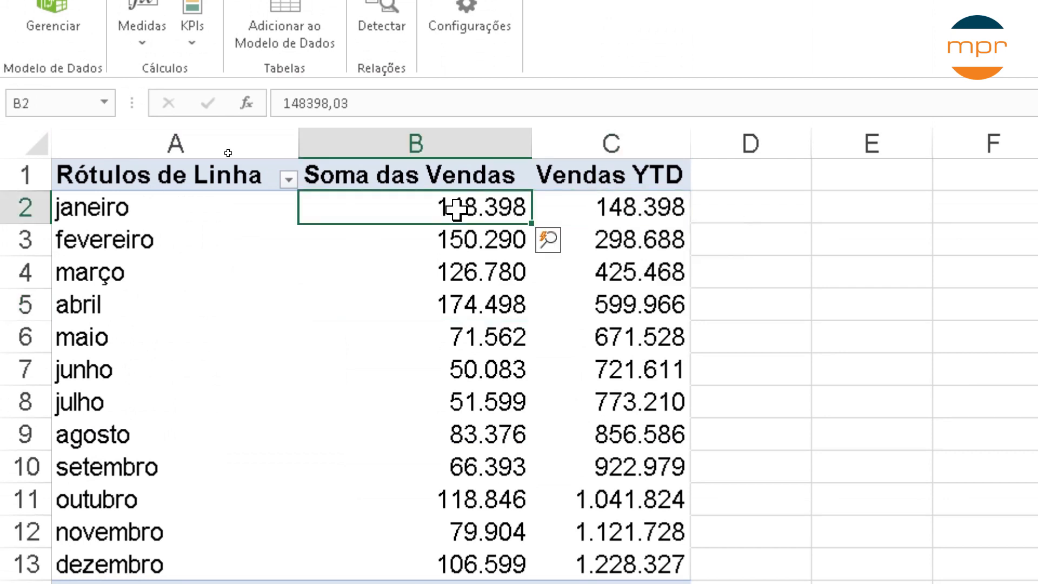
left_click(632, 245)
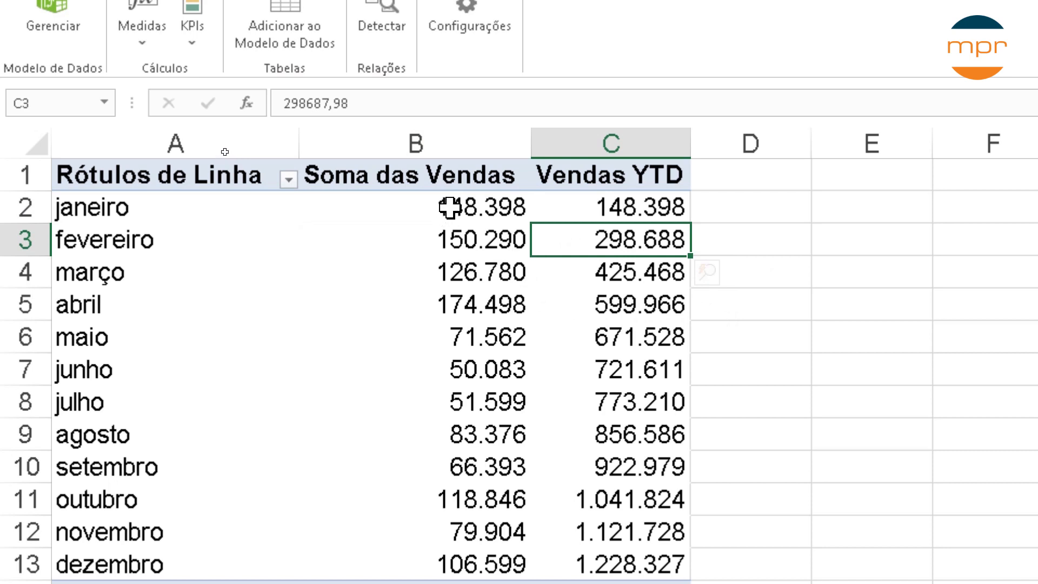
left_click_drag(454, 204, 452, 242)
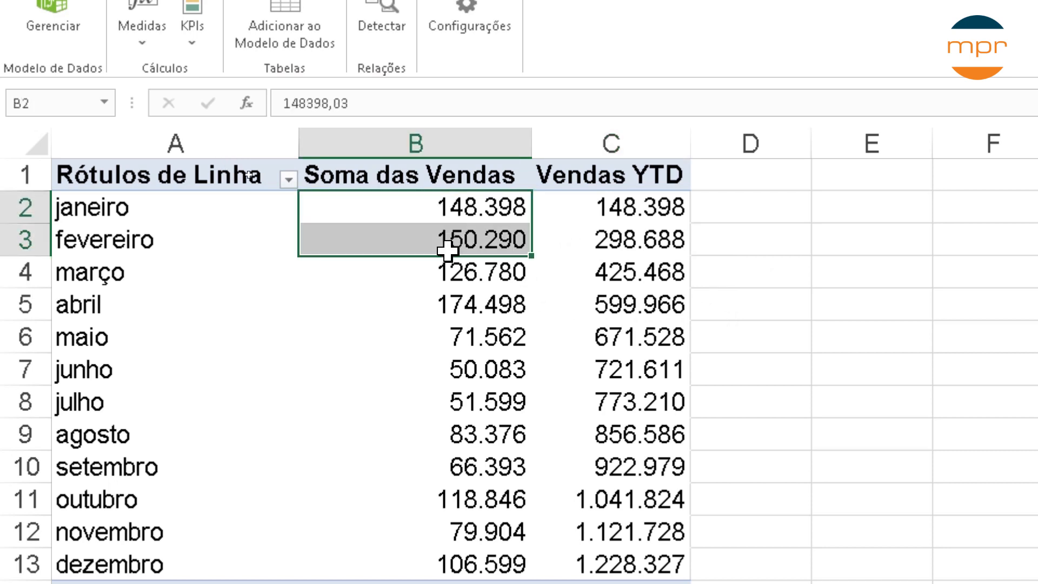
left_click(624, 279)
left_click_drag(475, 204, 476, 267)
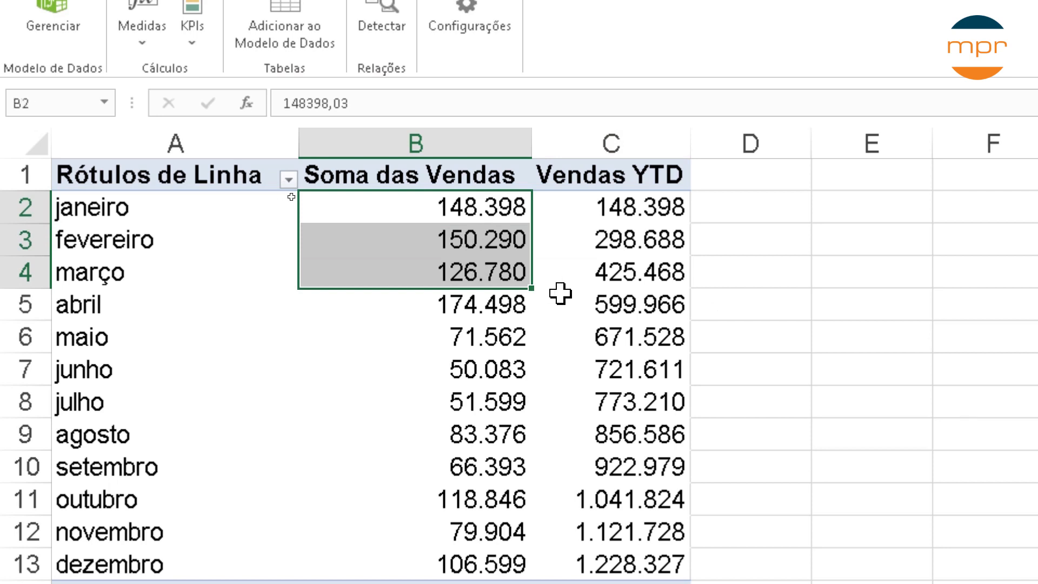
left_click(649, 307)
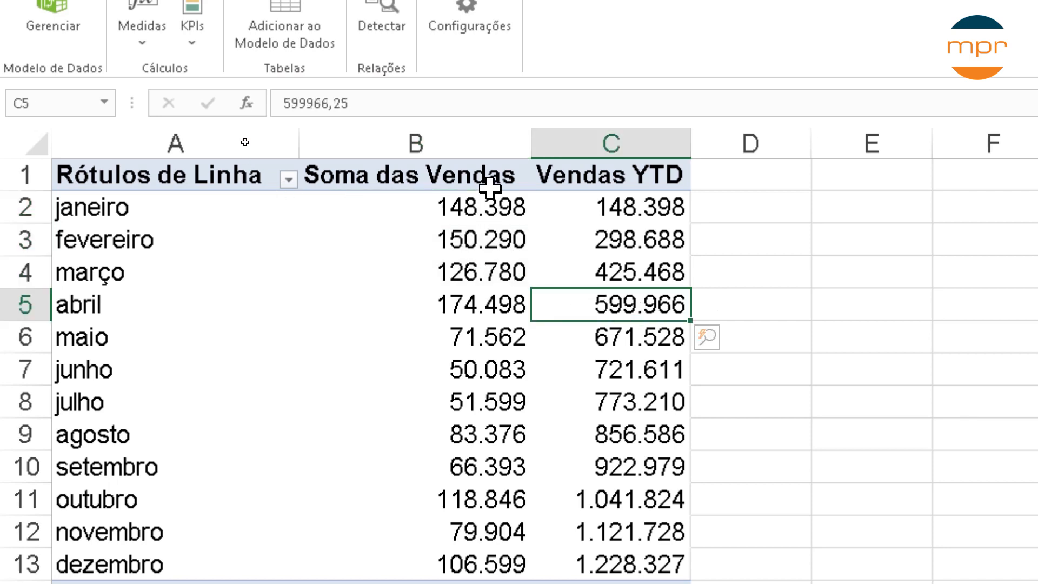
left_click_drag(488, 204, 486, 299)
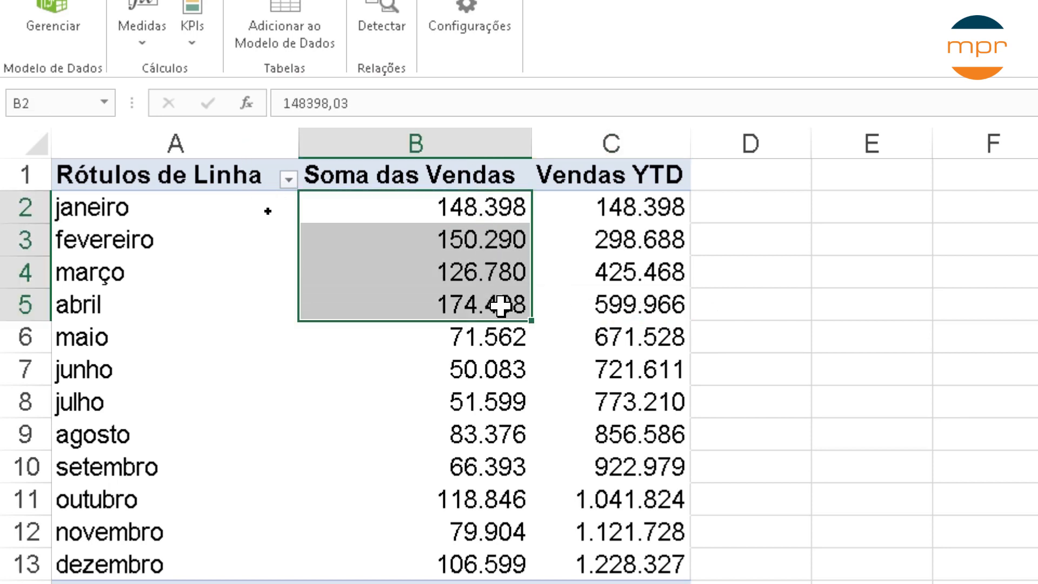
scroll(562, 351, "down", 1)
left_click(611, 466)
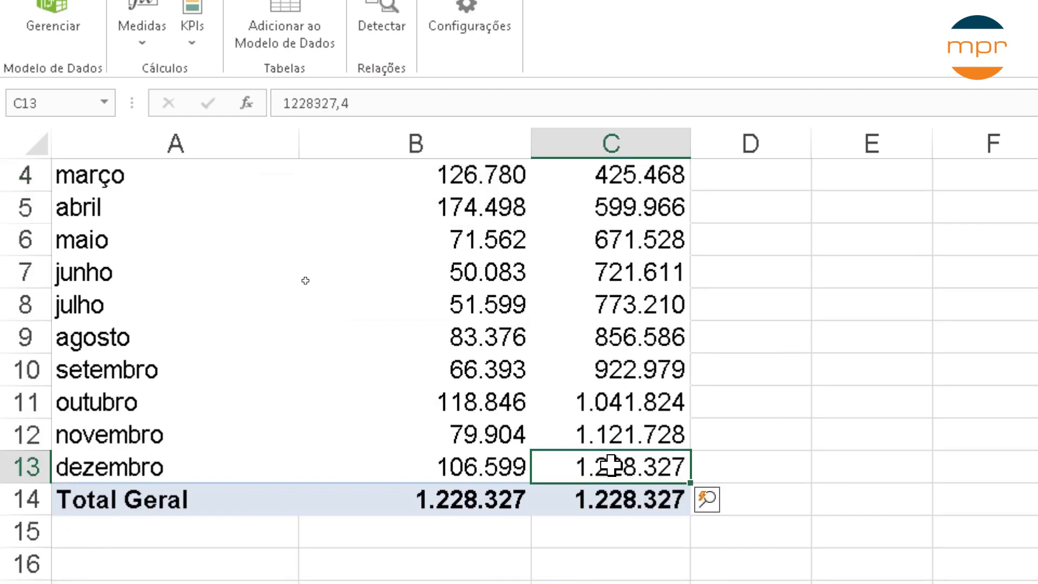
mouse_move(611, 465)
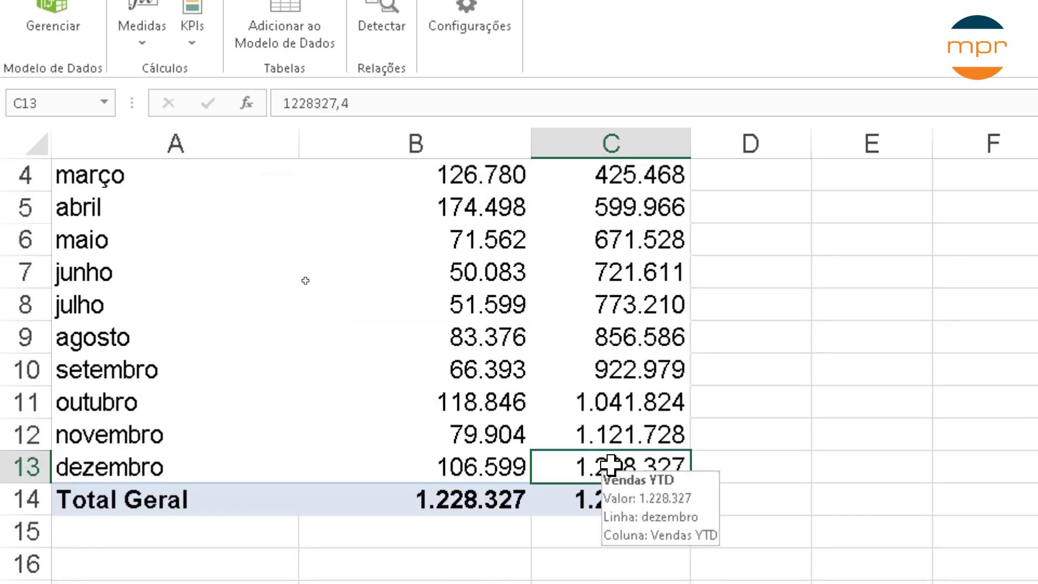
scroll(612, 465, "down", 1)
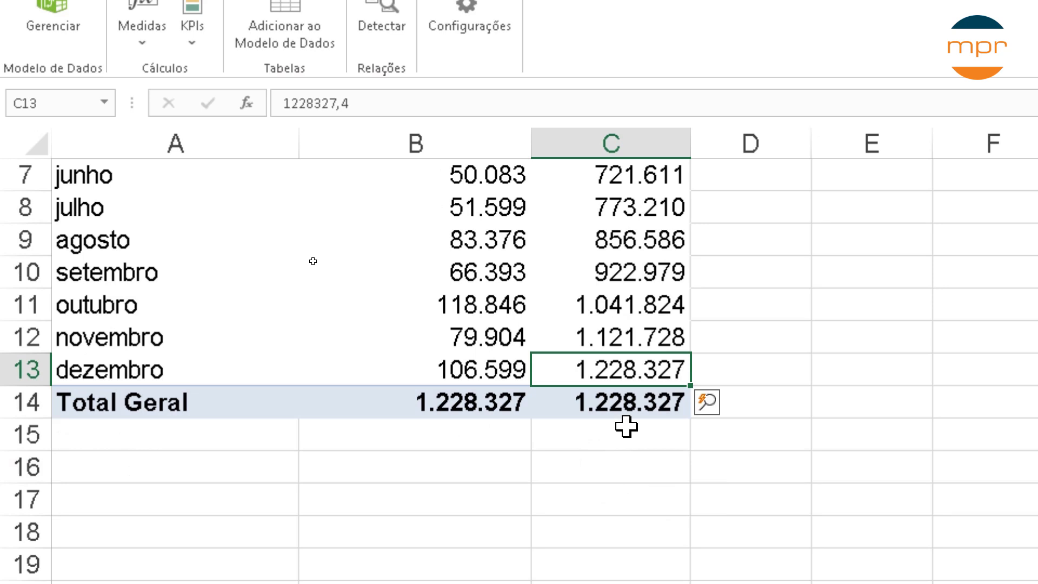
Step: Check dezembro and Total Geral across both measures, and review how Vendas YTD accumulates from janeiro through abril
mouse_move(633, 362)
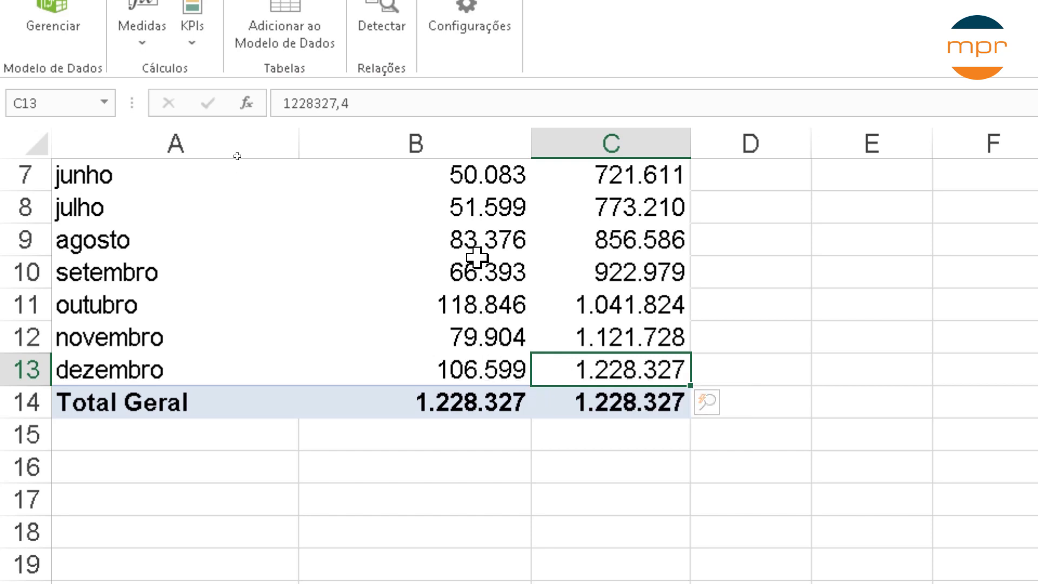
mouse_move(475, 362)
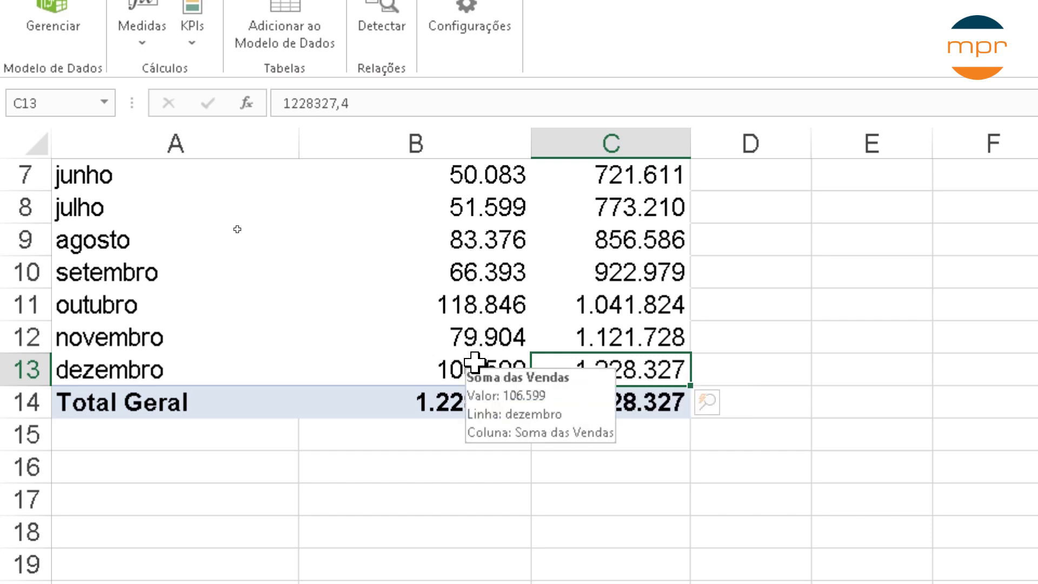
mouse_move(477, 392)
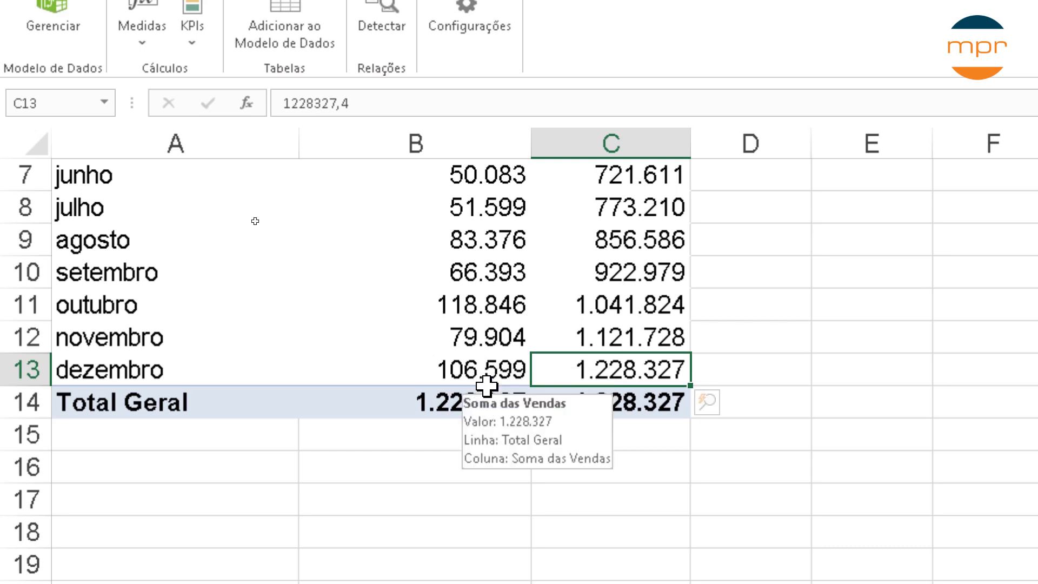
scroll(494, 227, "up", 2)
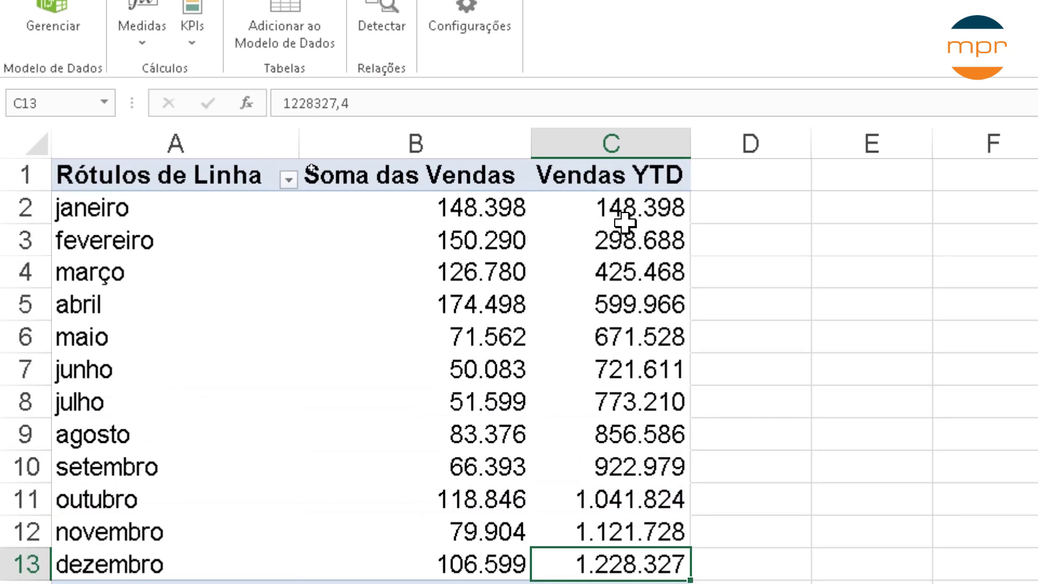
mouse_move(623, 241)
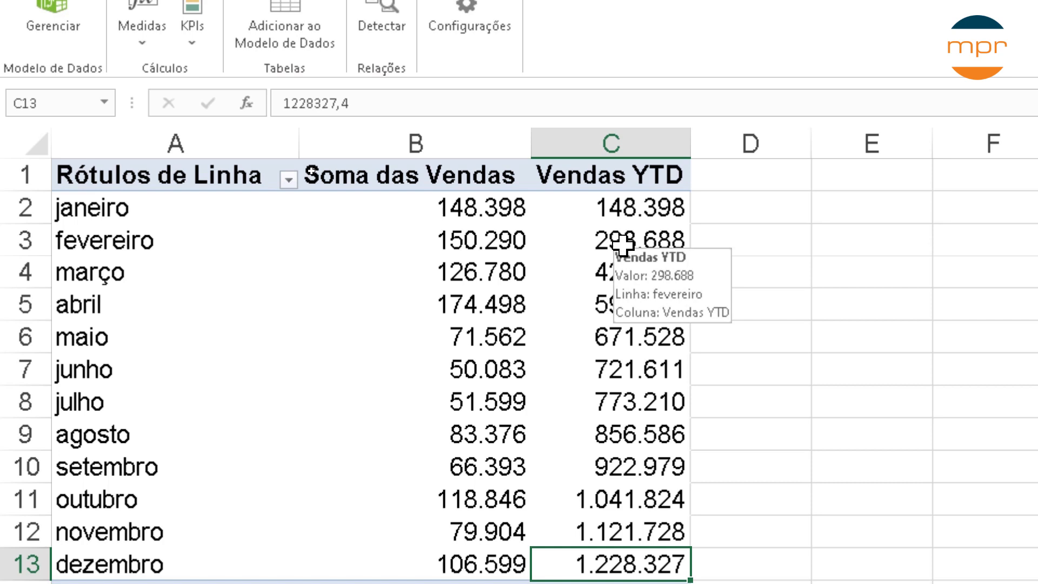
left_click_drag(629, 211, 628, 276)
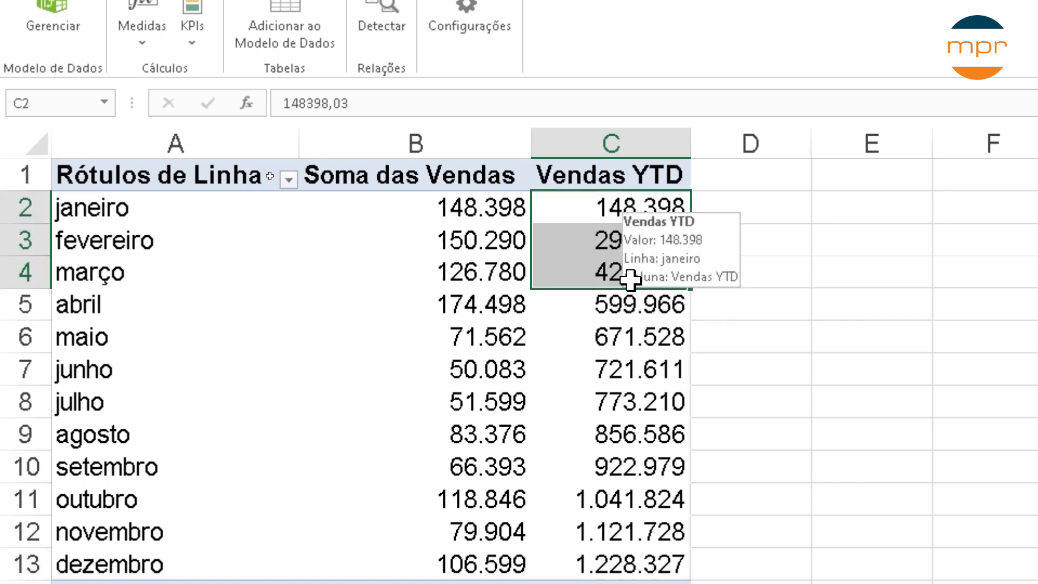
left_click(609, 317)
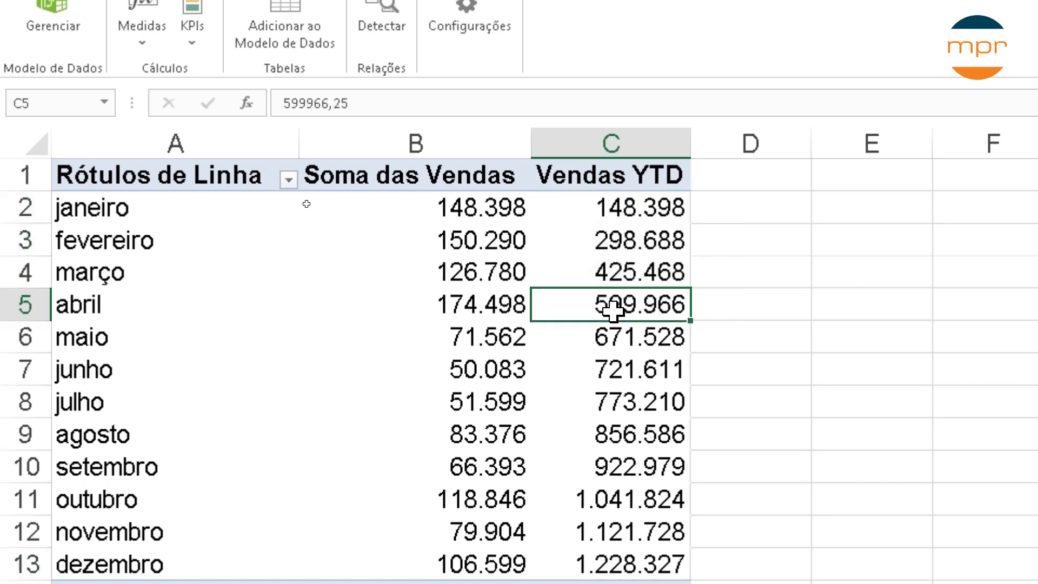
mouse_move(613, 310)
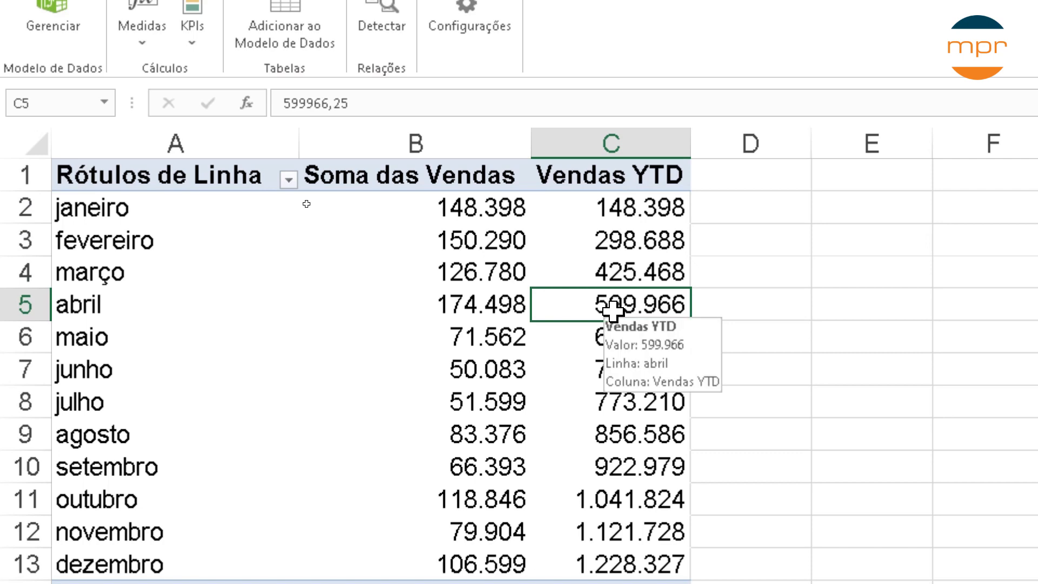
key("ctrl+q")
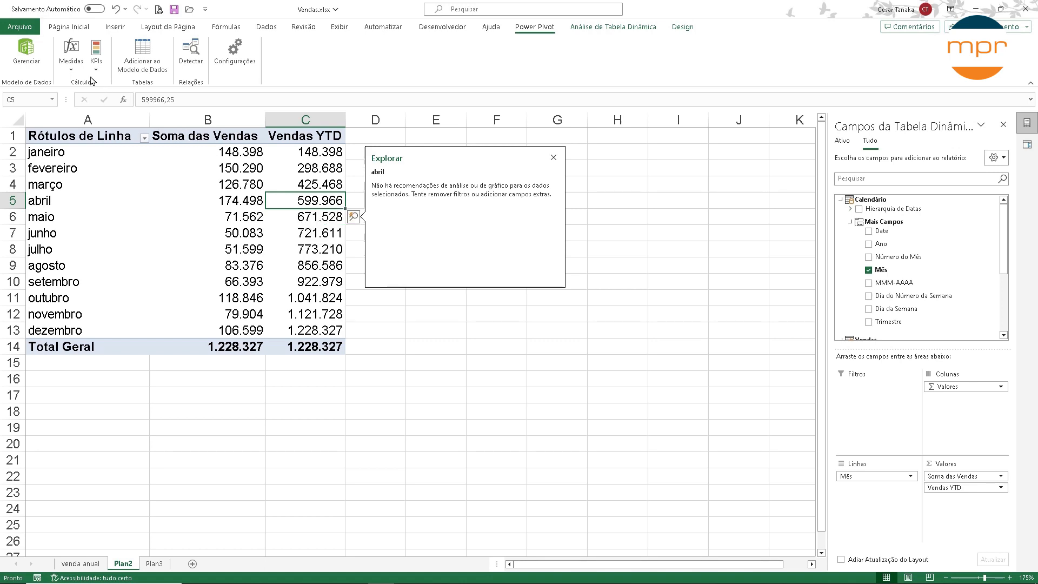
Step: Start a new measure in the Vendas table and name it Vendas QTD
left_click(71, 54)
left_click(86, 77)
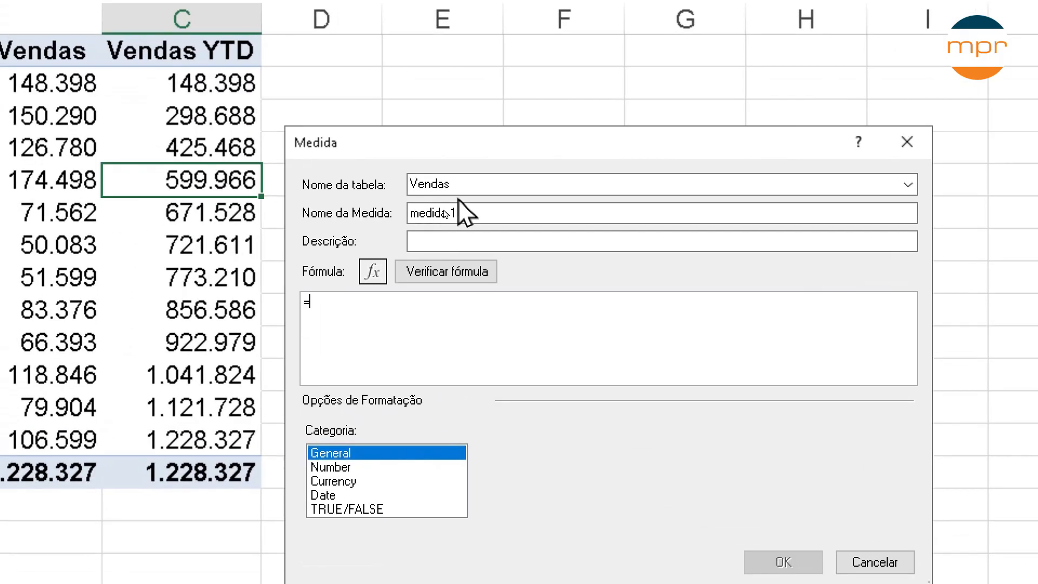
left_click(440, 217)
left_click_drag(471, 215, 377, 215)
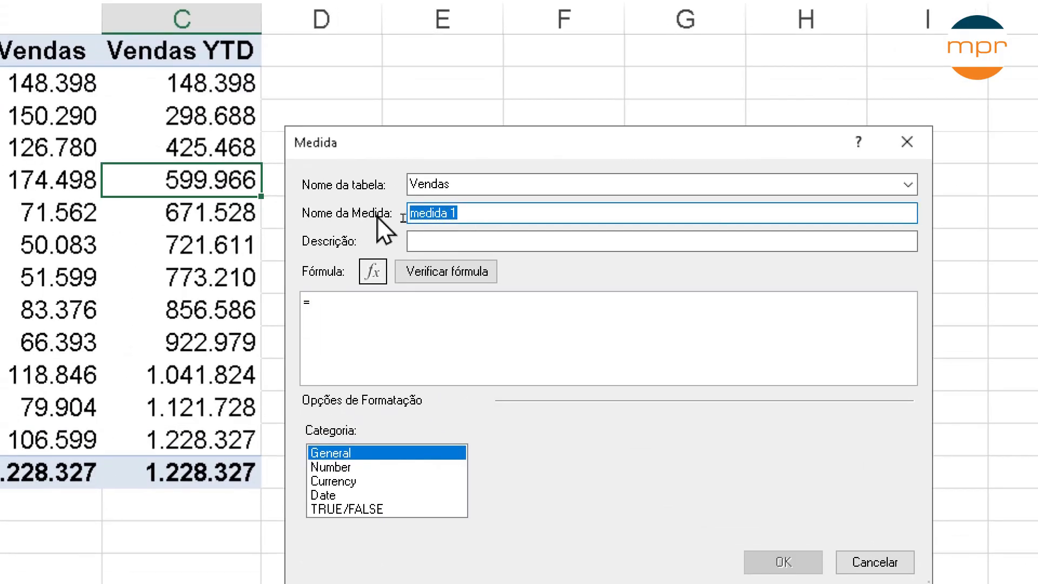
type("Vendas Q")
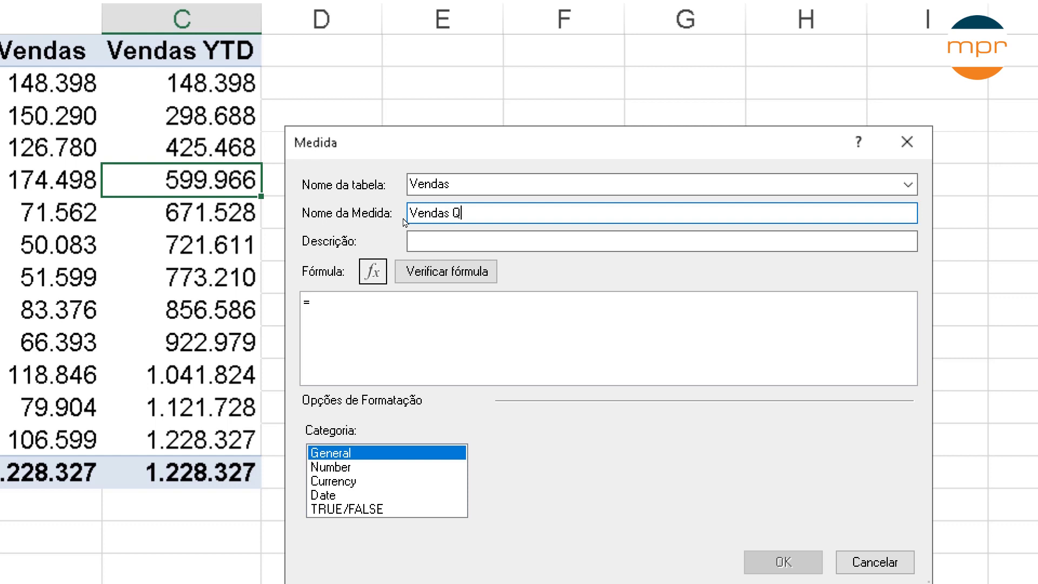
type("TD")
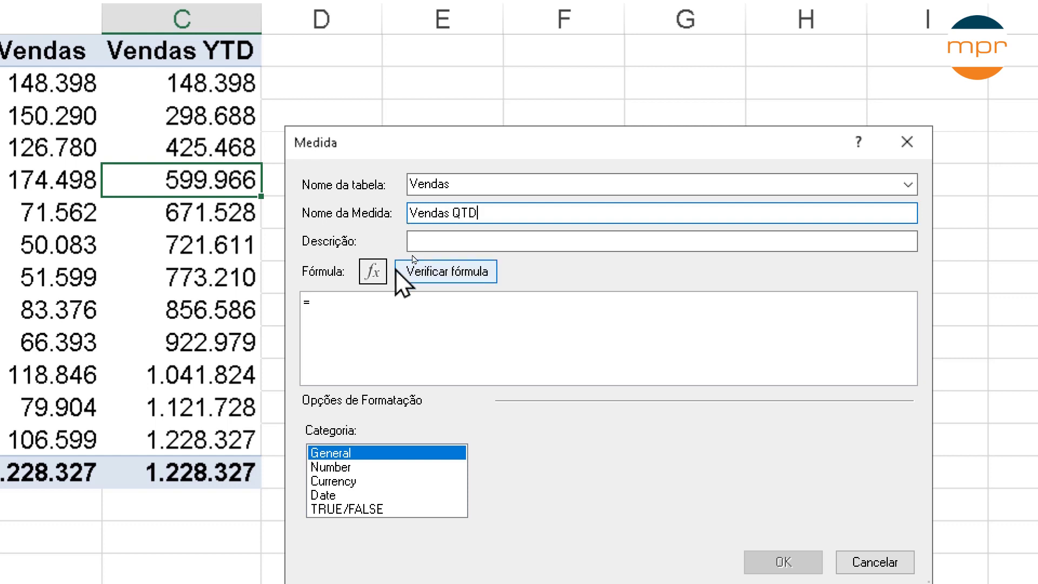
Step: Enter the formula =TOTALQTD([Soma das Vendas]; 'Calendário'[Date]) for the Vendas QTD measure
left_click(389, 307)
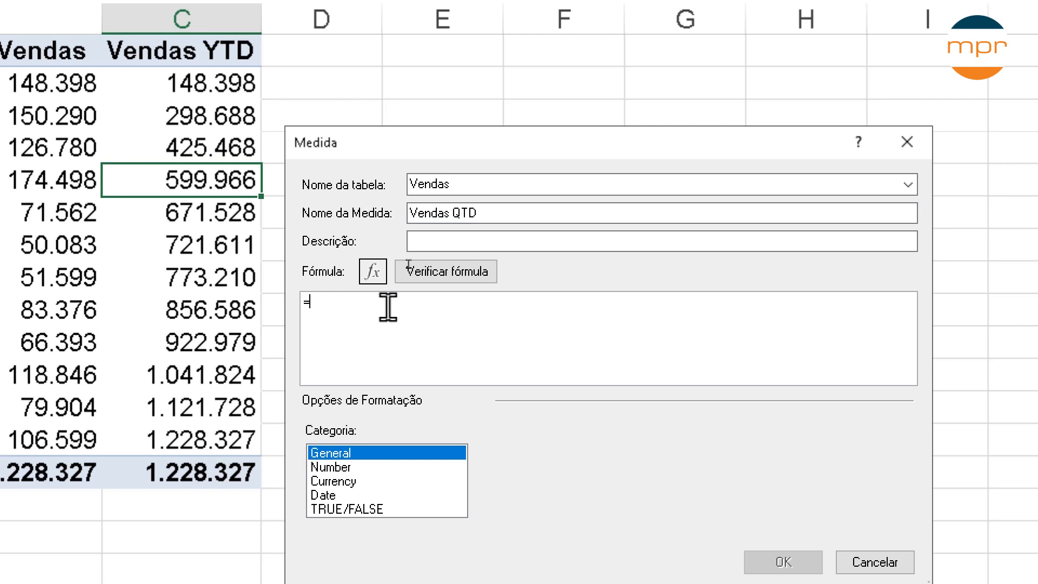
type("T")
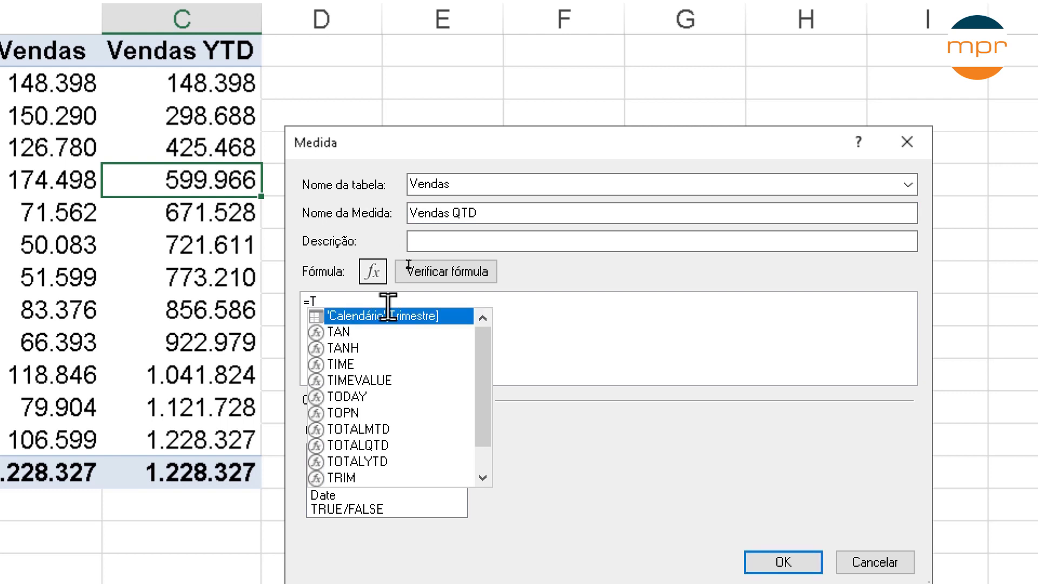
type("ota")
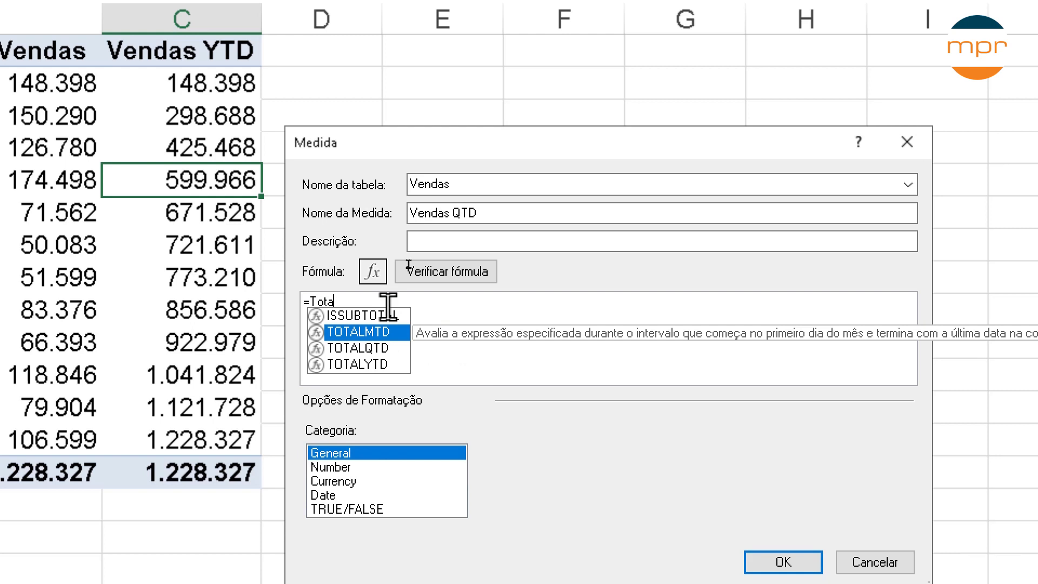
key("Down")
key("Tab")
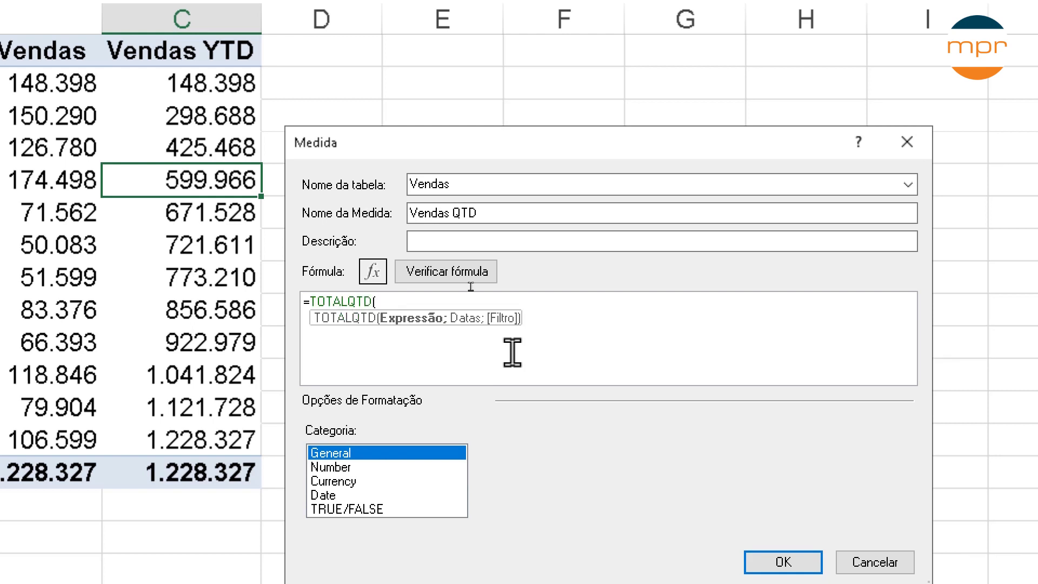
type("som")
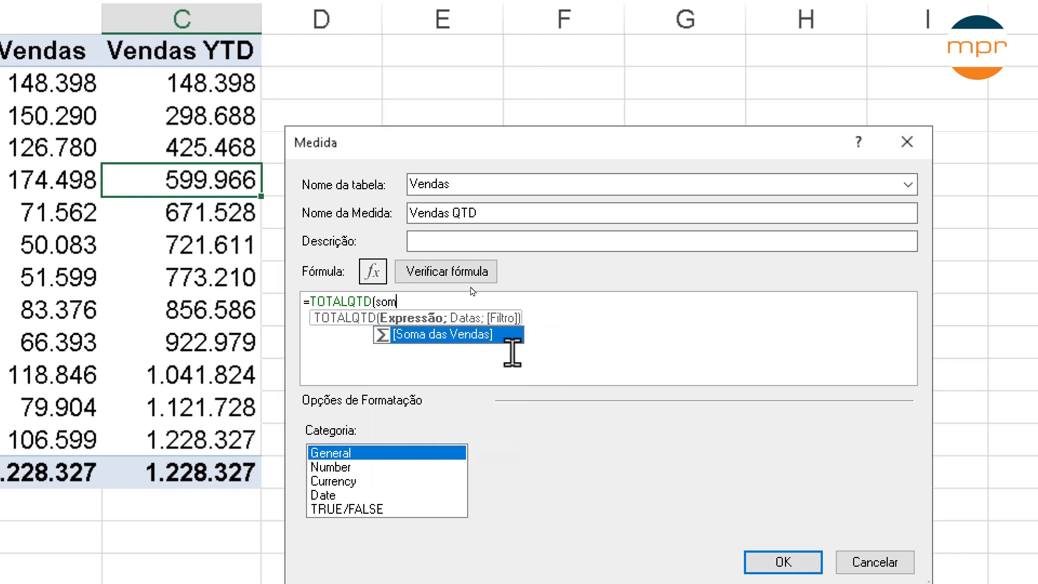
key("Tab")
type(";")
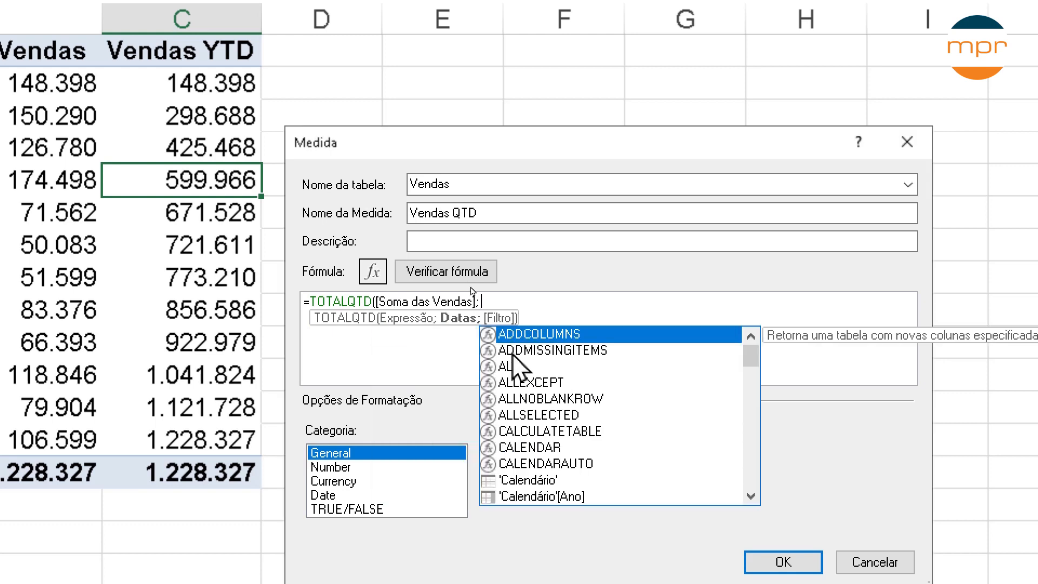
type(" date")
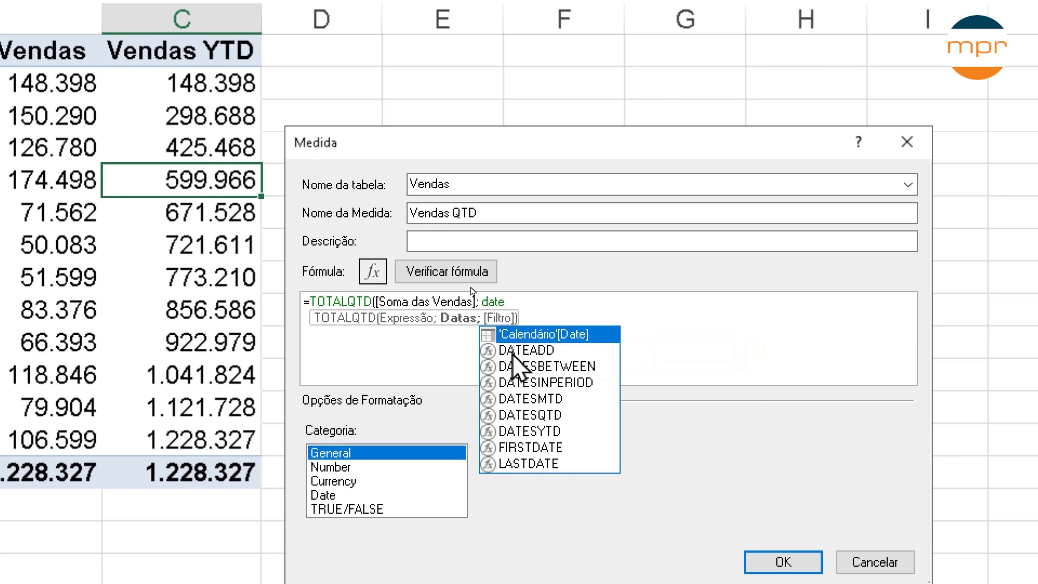
key("Tab")
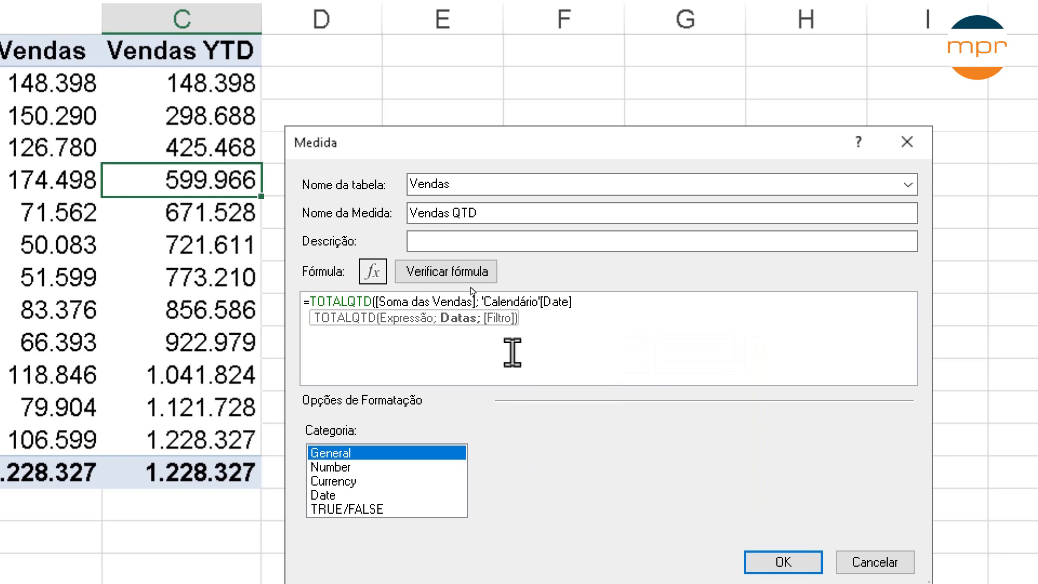
type(")")
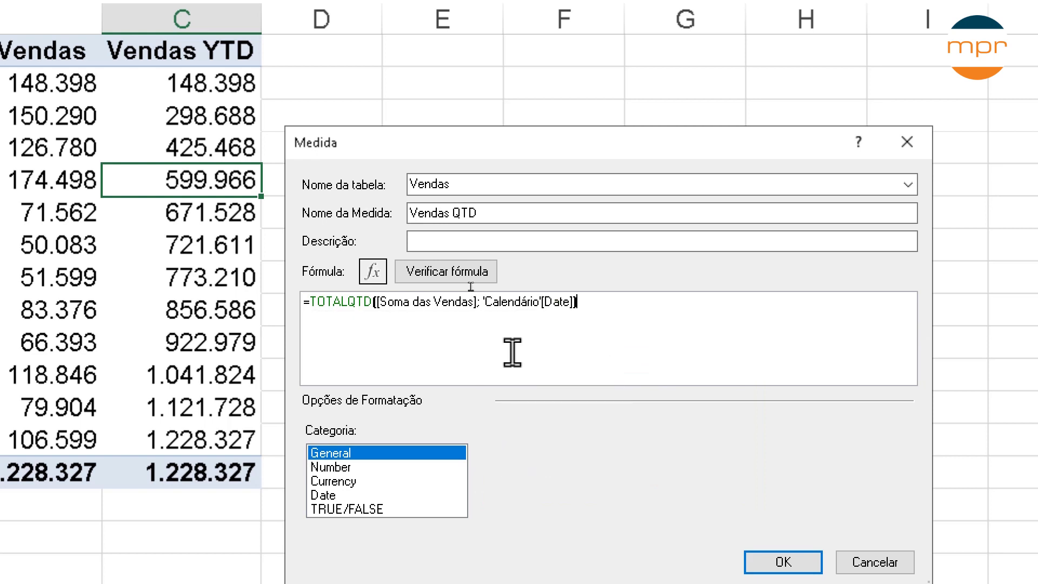
Step: Format the Vendas QTD measure as a decimal number with thousands separator and 0 decimal places, and create it
left_click(358, 468)
left_click(493, 510)
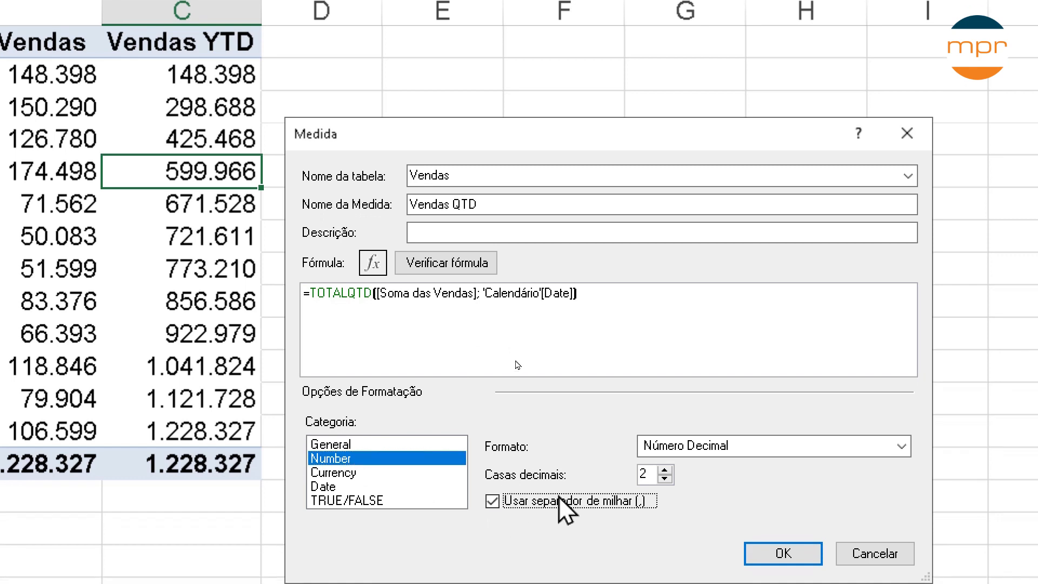
left_click(665, 479)
left_click(665, 479)
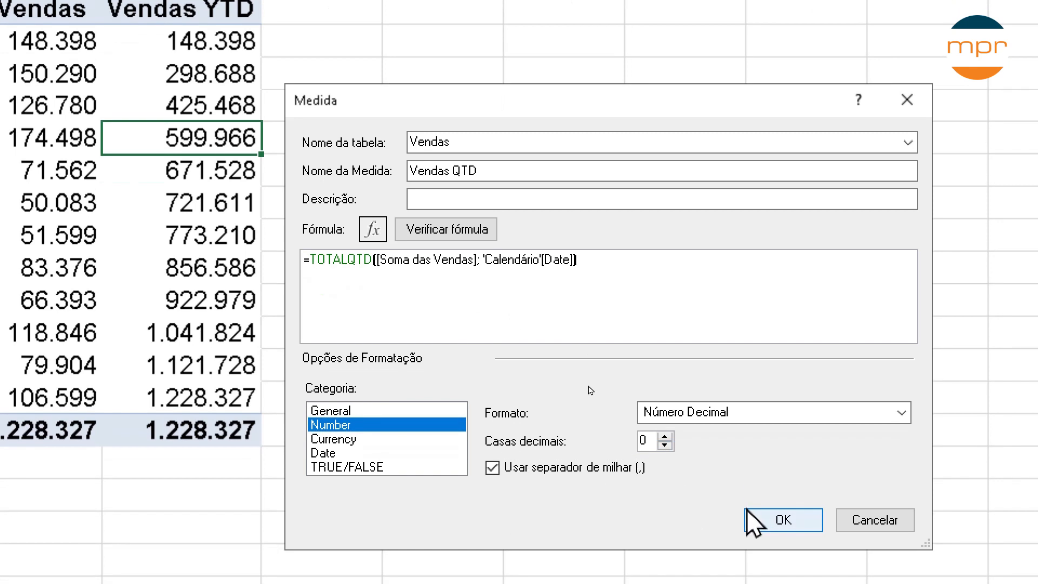
left_click(757, 520)
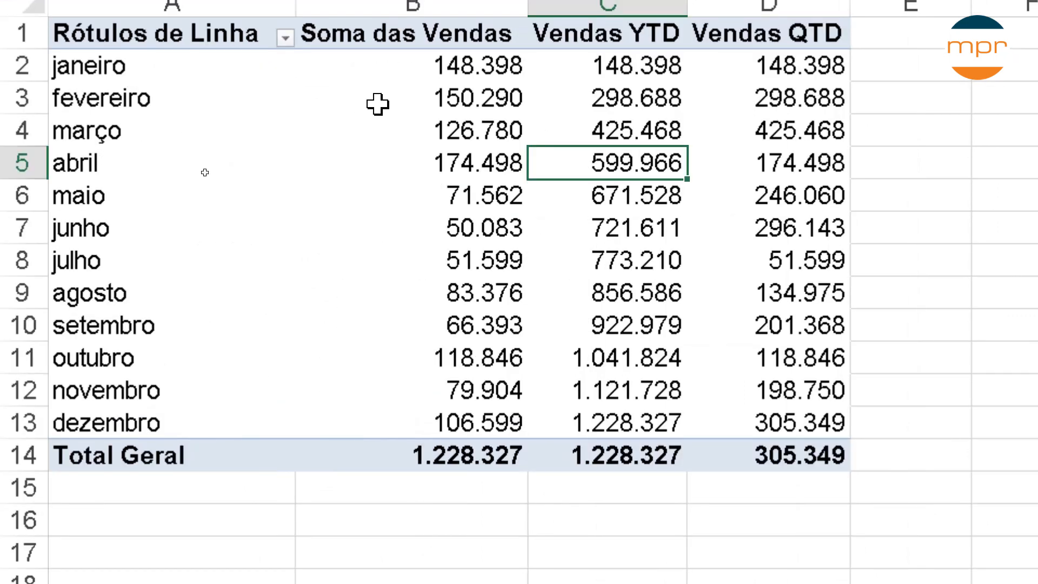
Step: Compare the Vendas QTD values for janeiro to junho with the Soma das Vendas values of the months in each quarter
left_click(813, 66)
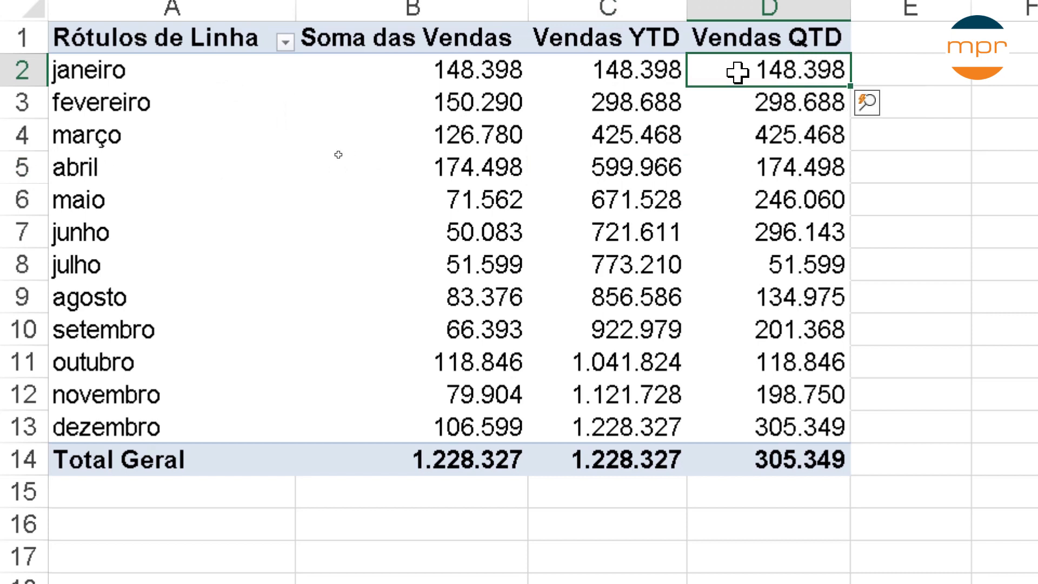
left_click(467, 71)
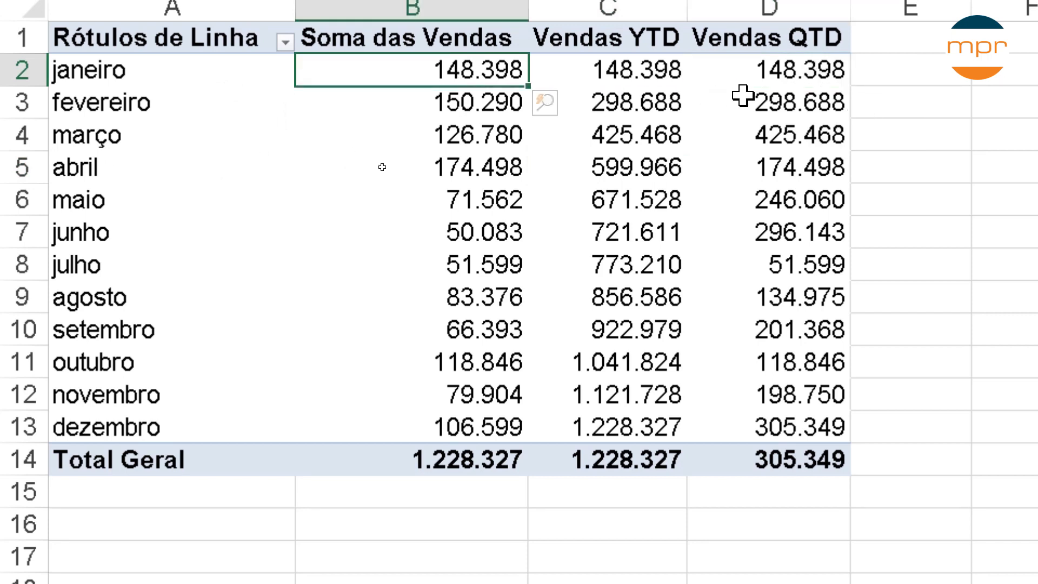
left_click(783, 102)
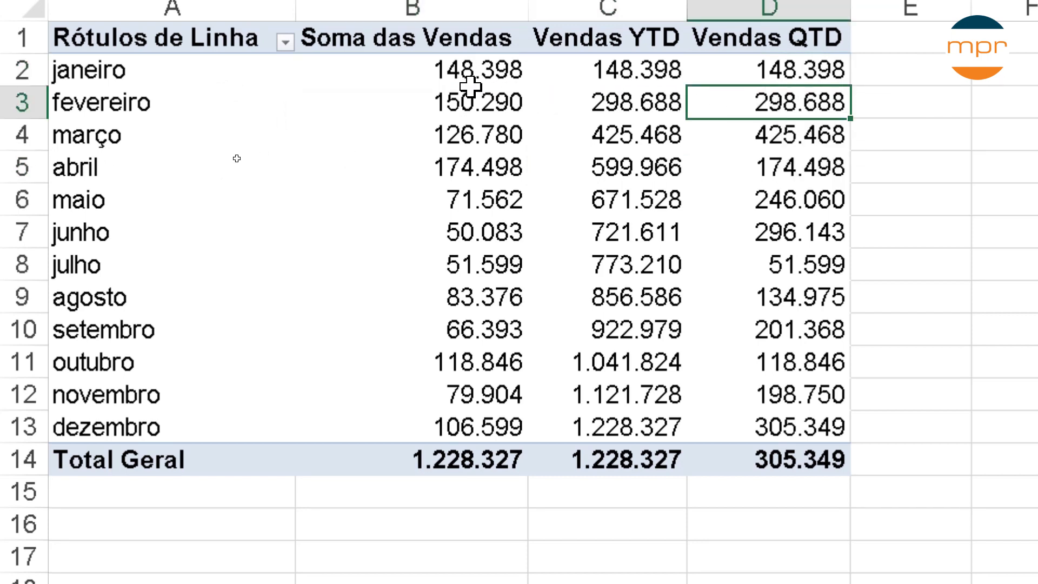
left_click_drag(470, 76, 482, 128)
left_click(788, 133)
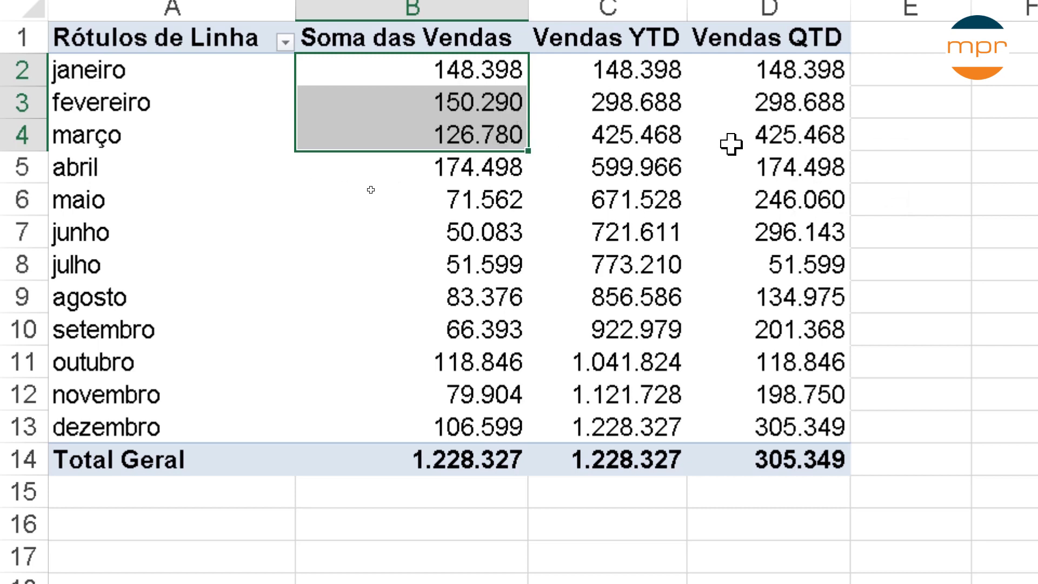
left_click(785, 167)
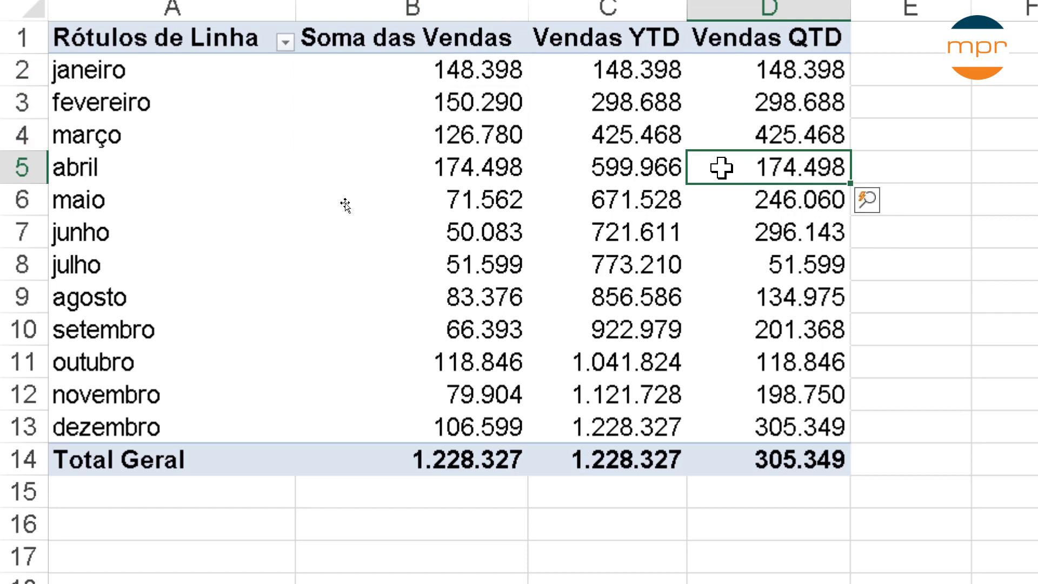
left_click(476, 165)
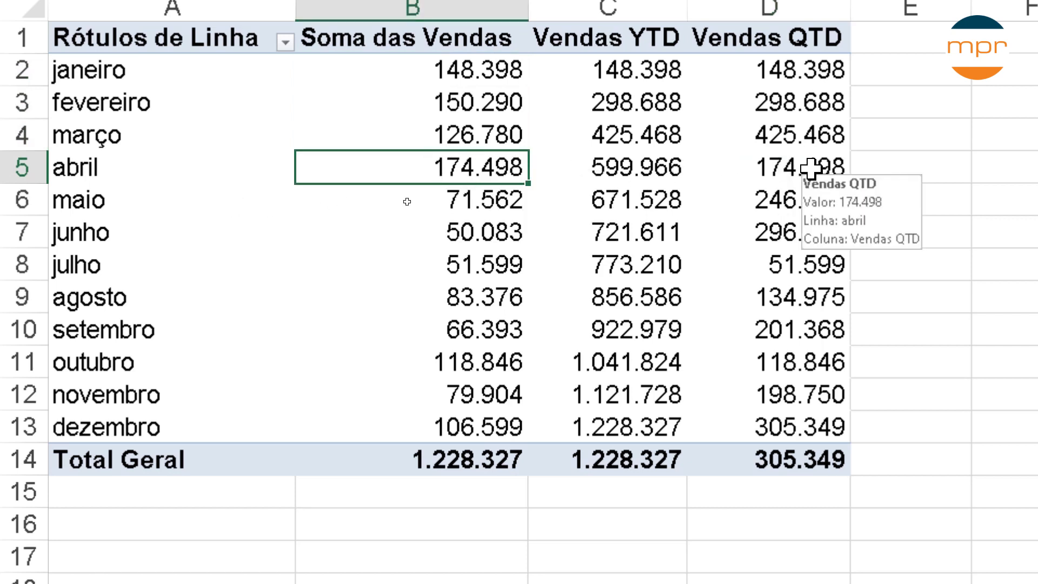
left_click(787, 199)
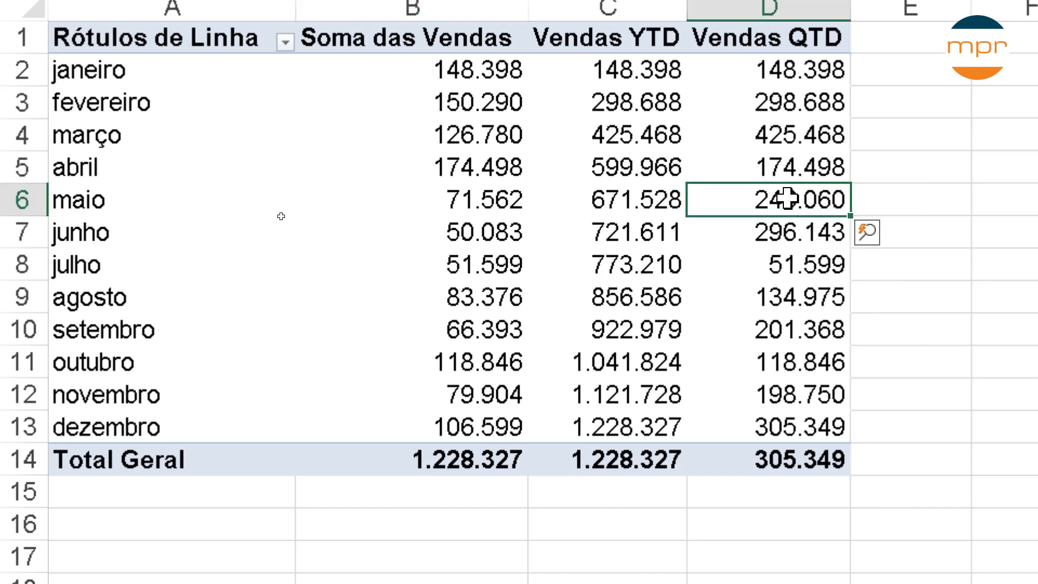
left_click_drag(463, 176, 464, 195)
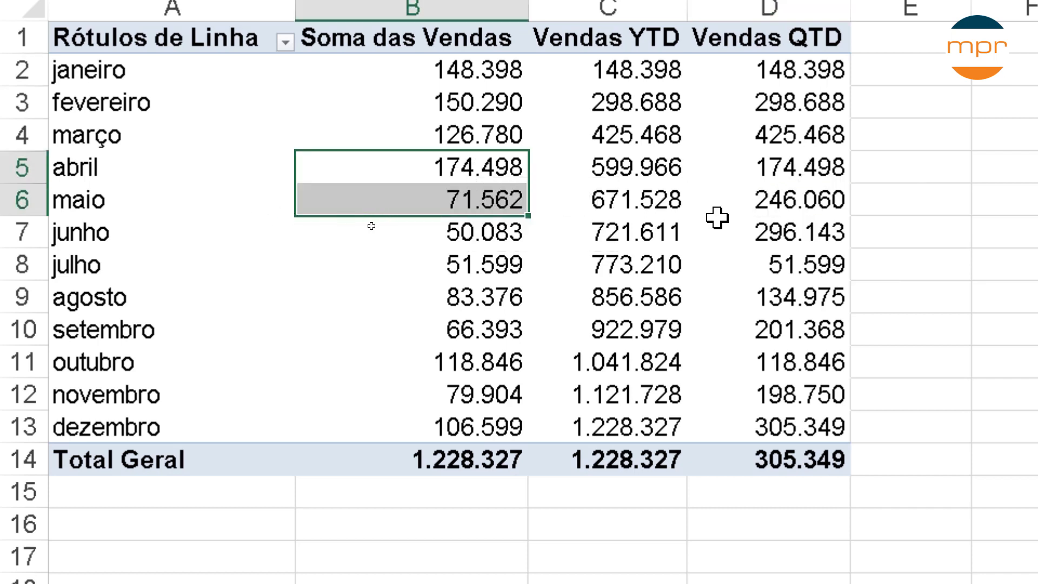
left_click(785, 233)
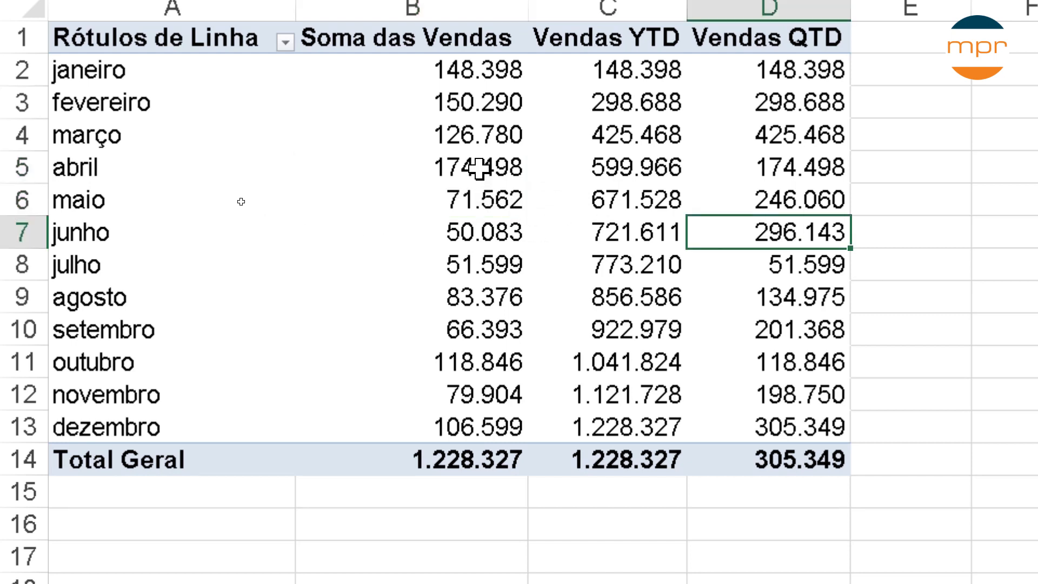
left_click_drag(481, 167, 485, 228)
mouse_move(776, 223)
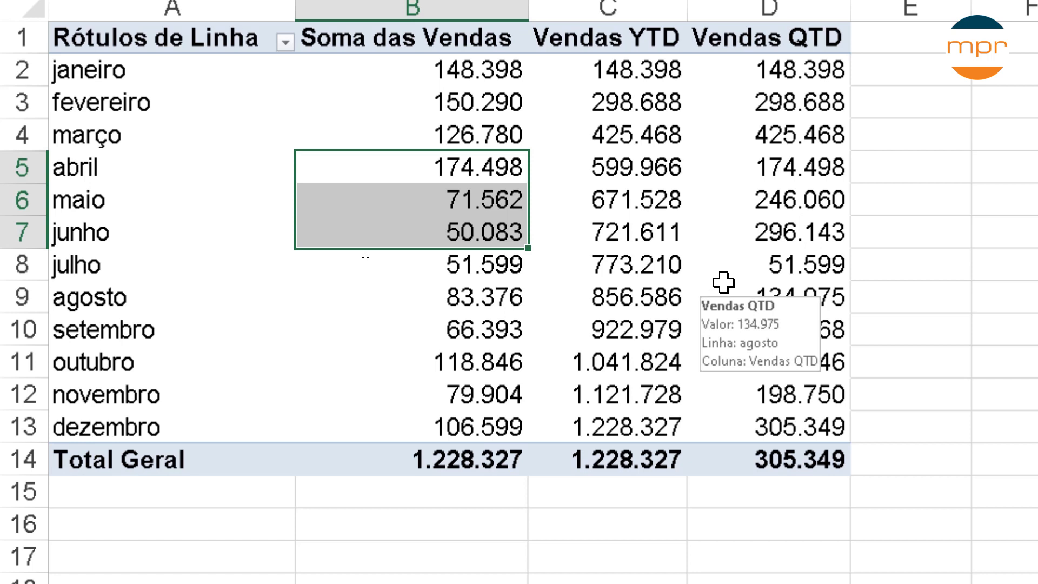
Step: Compare julho's Vendas QTD value with its Soma das Vendas value and follow the accumulation to setembro
left_click(795, 274)
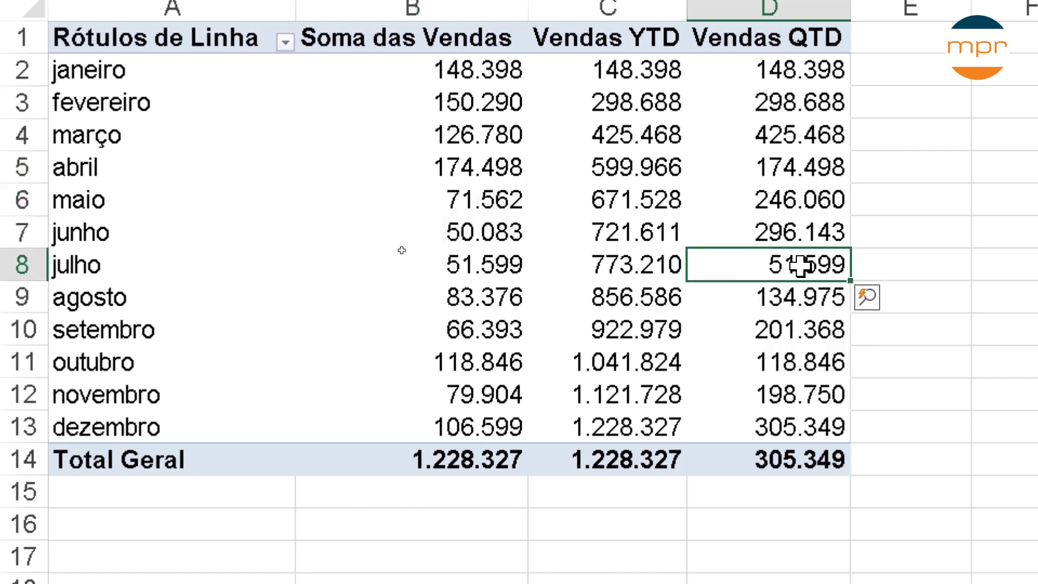
left_click(463, 263)
left_click(779, 264)
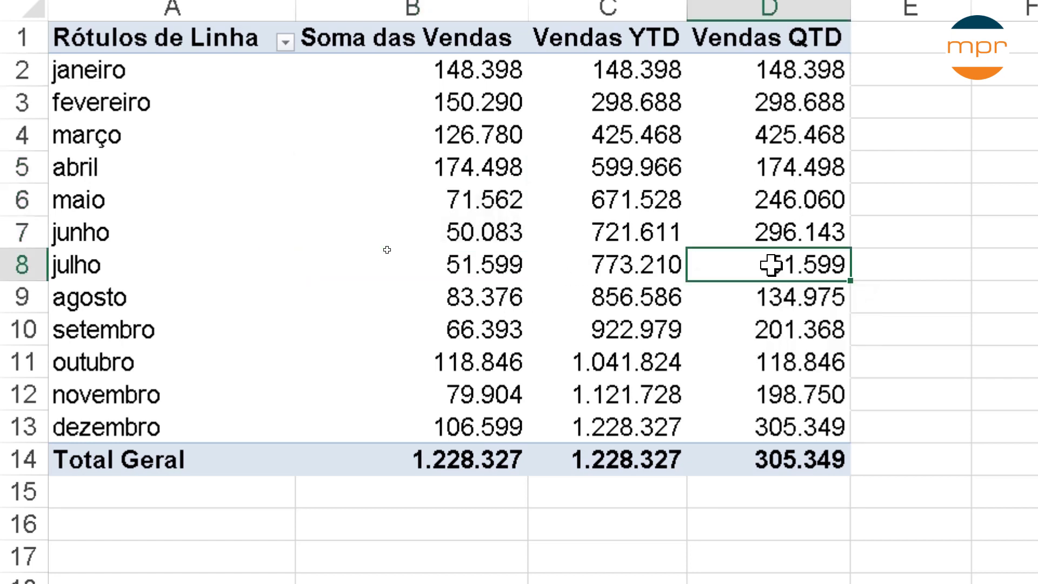
mouse_move(770, 320)
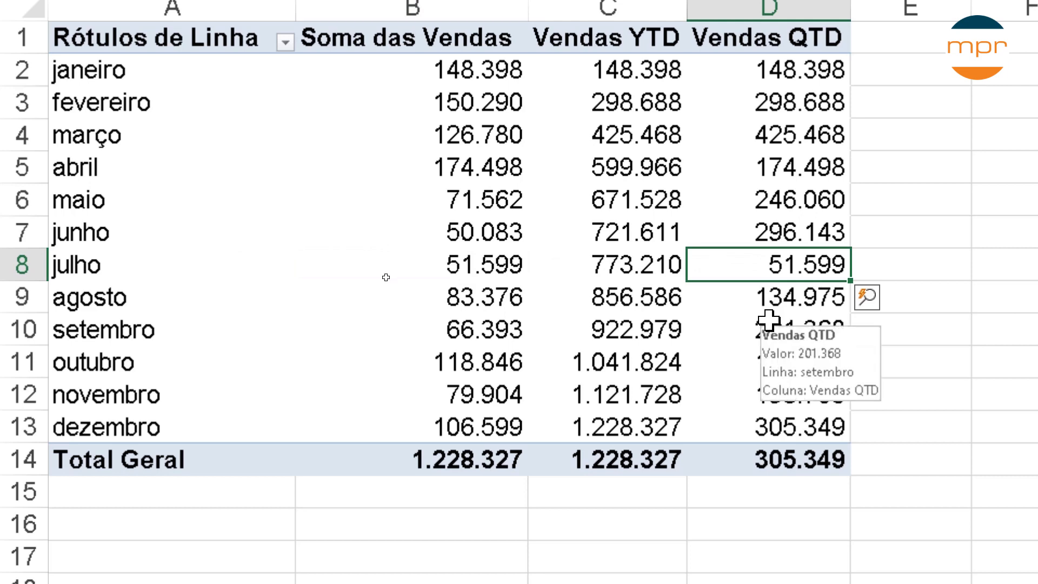
key("ctrl+4")
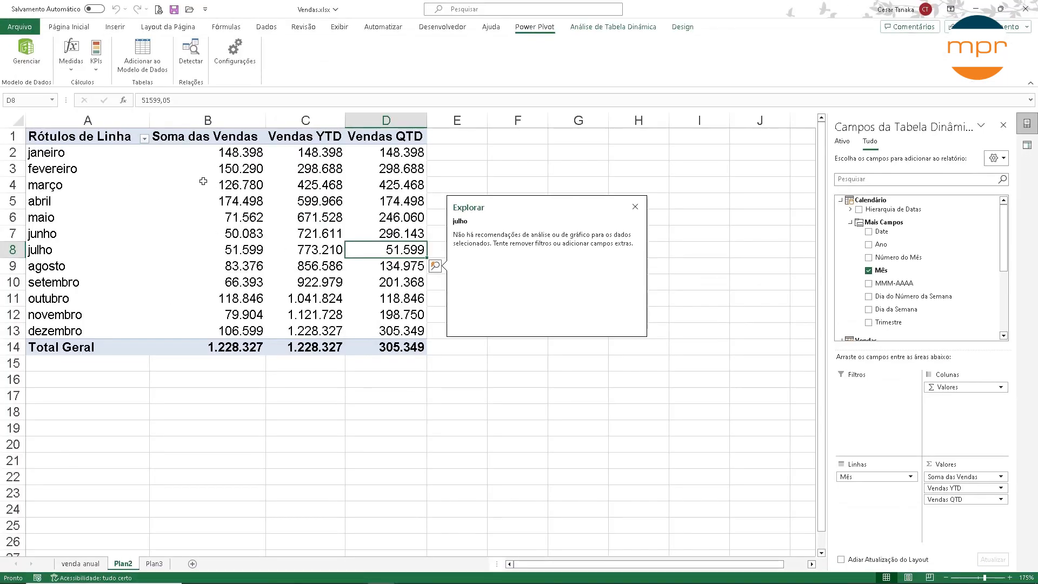
Step: Start a new measure in the Vendas table and name it Vendas MTD
mouse_move(203, 181)
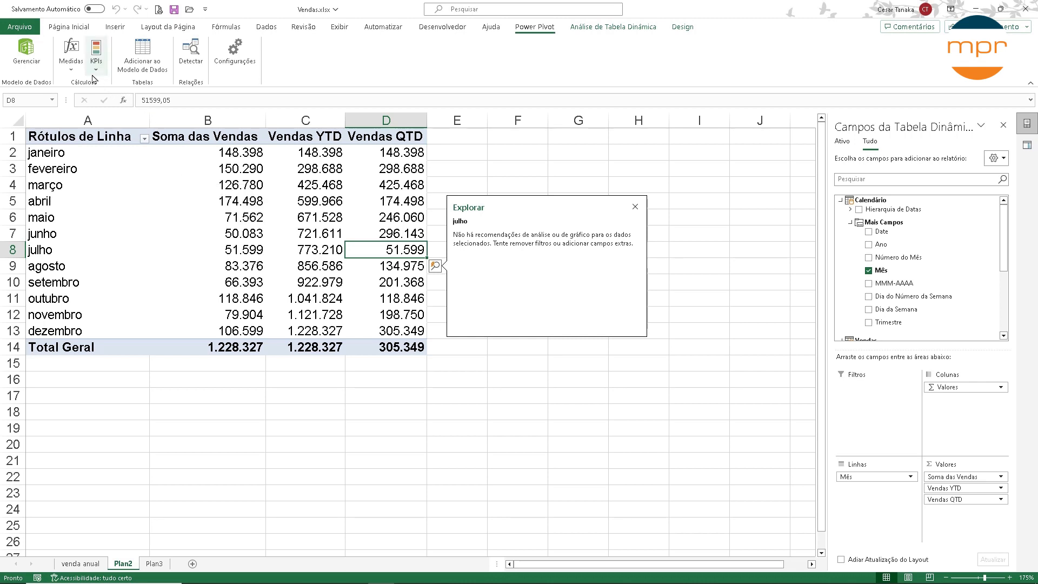
left_click(73, 65)
left_click(85, 85)
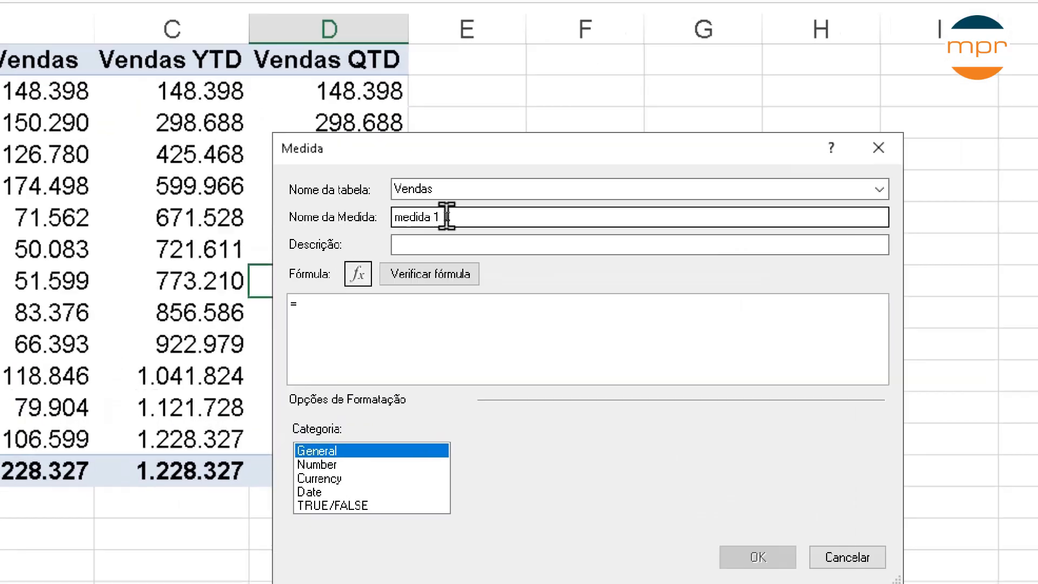
left_click_drag(443, 215, 409, 218)
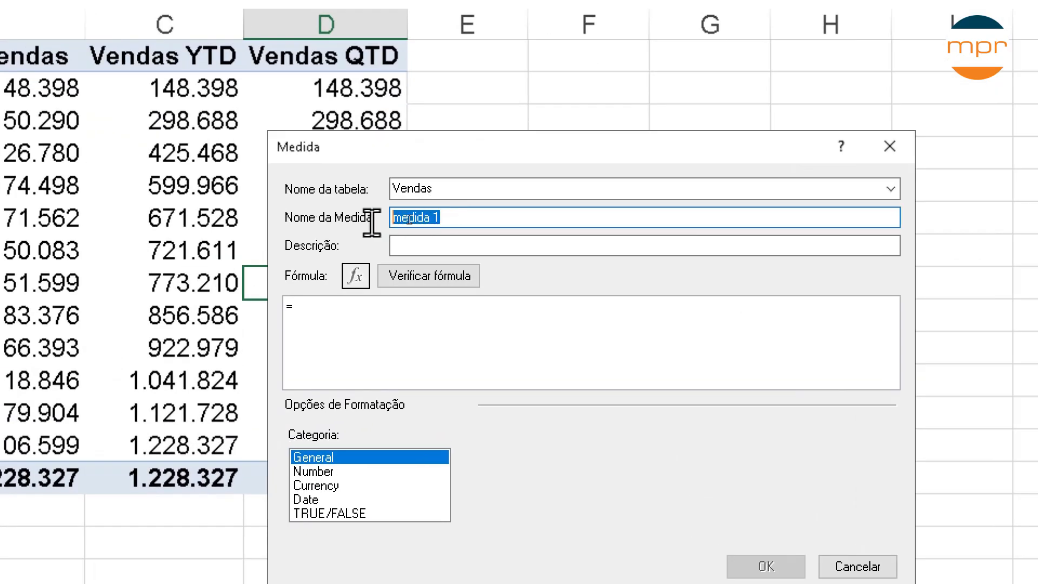
type("Venda")
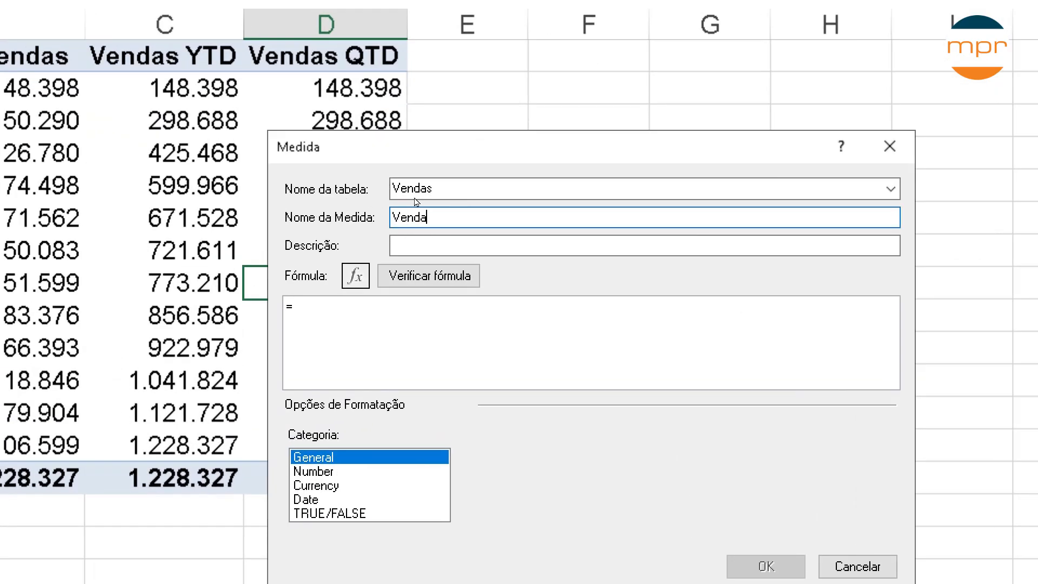
type("s MTD")
Step: Enter the formula =TOTALMTD([Soma das Vendas]; 'Calendário'[Date]) for the Vendas MTD measure
left_click(341, 310)
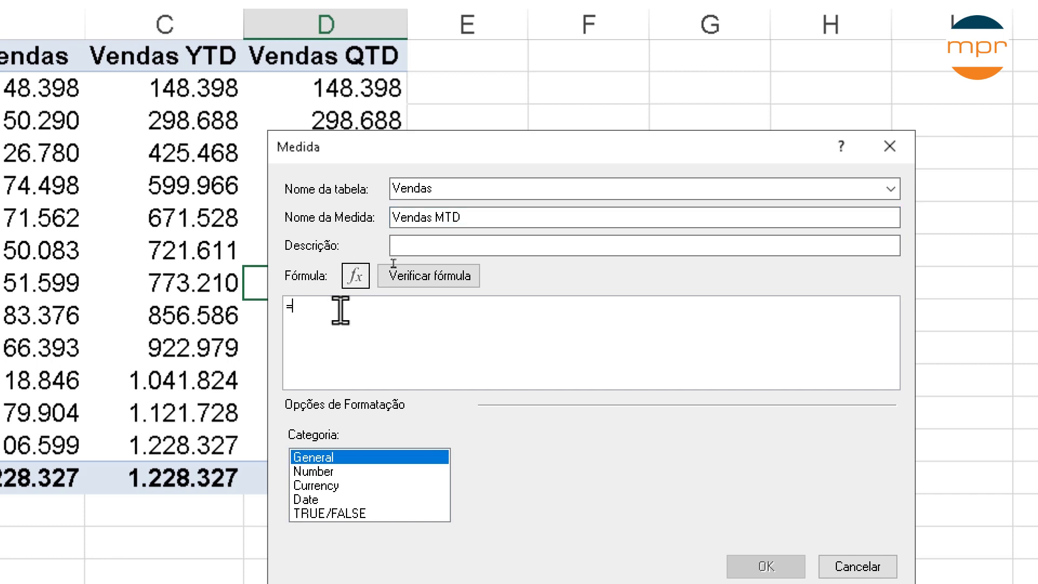
type("to")
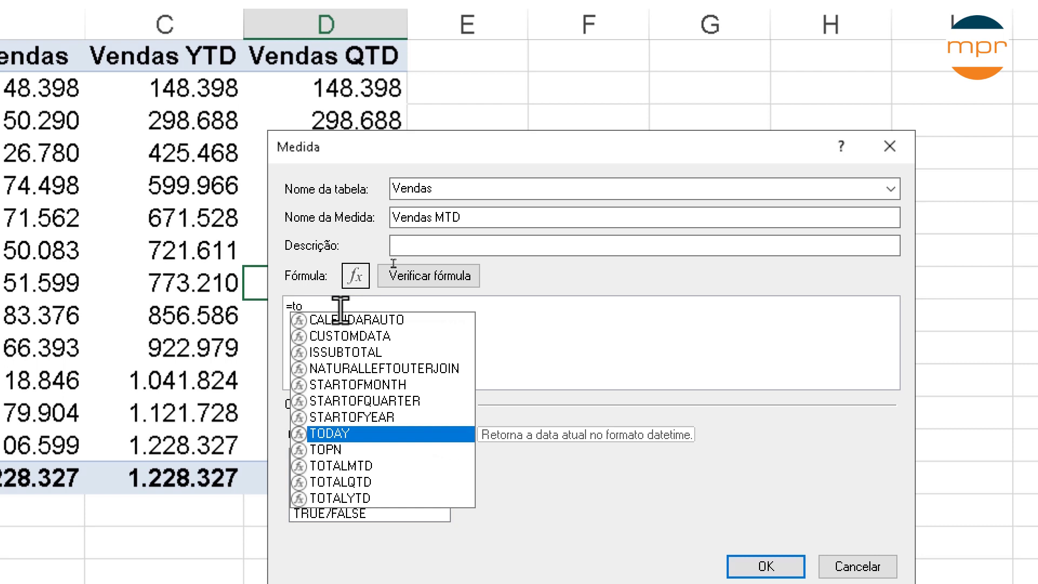
type("tal")
key("Tab")
type("(")
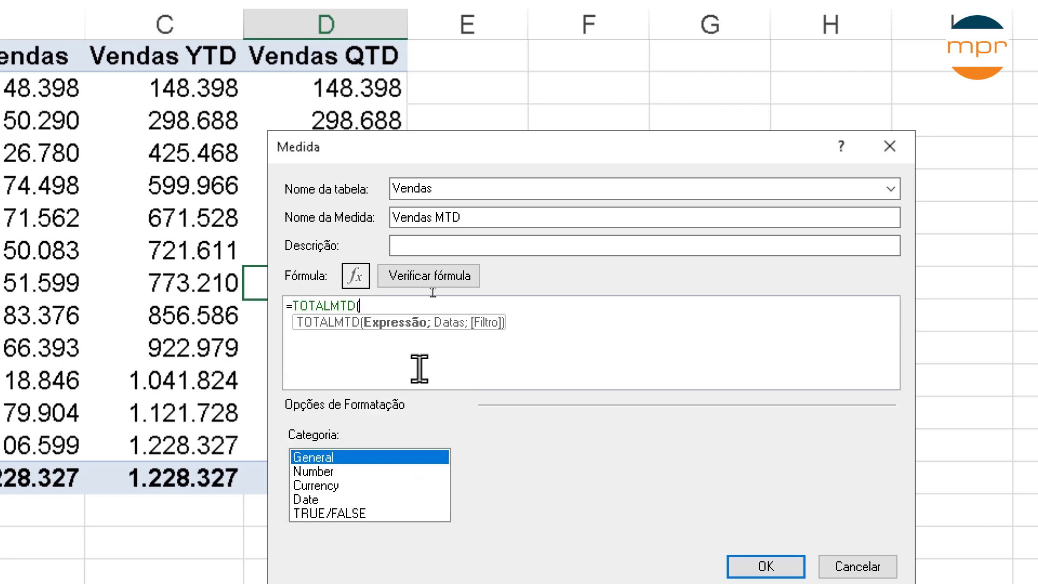
type("som")
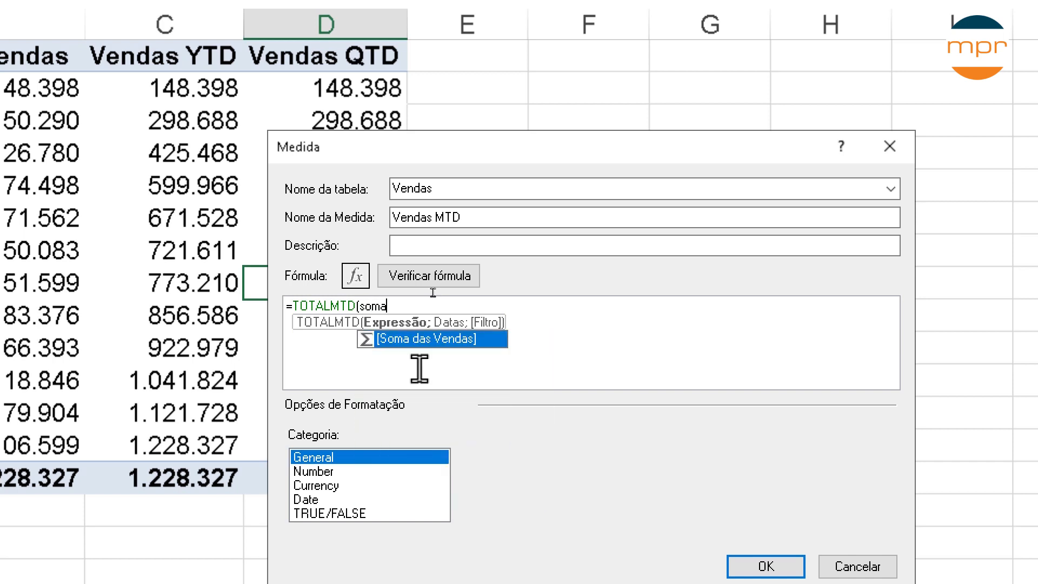
type("a")
key("Tab")
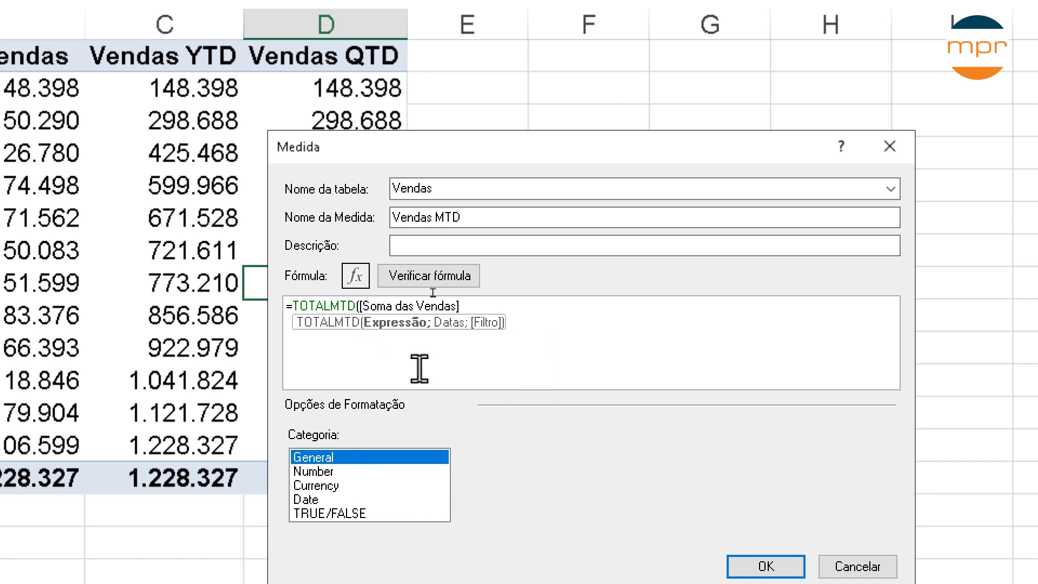
type("; ")
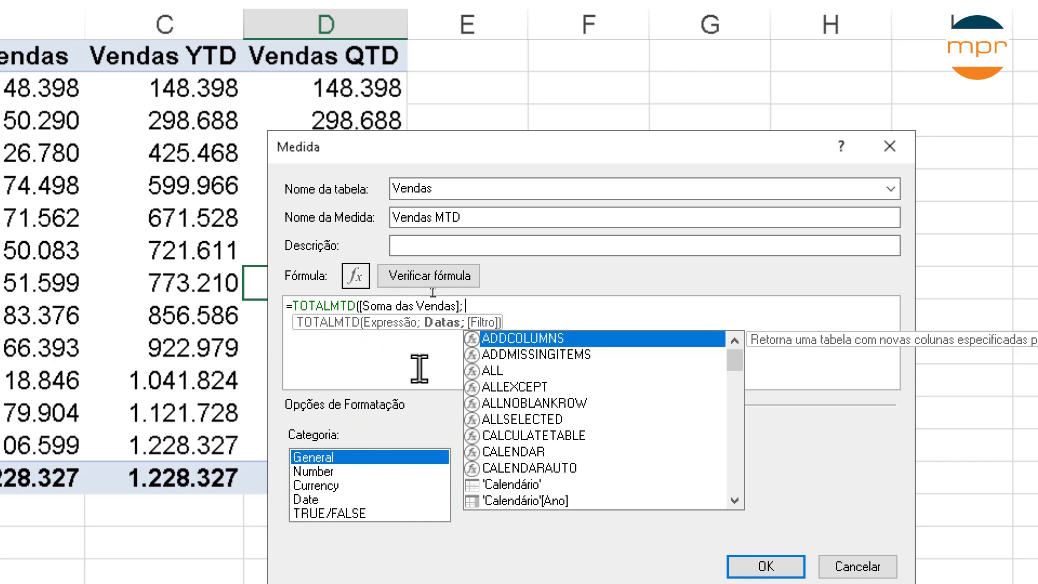
type("date")
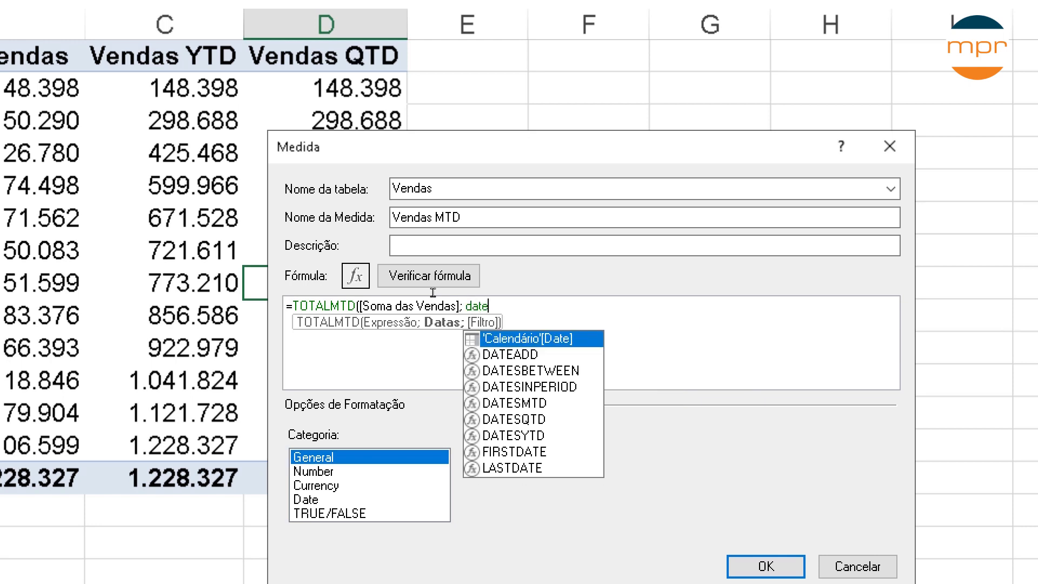
key("Tab")
type(")")
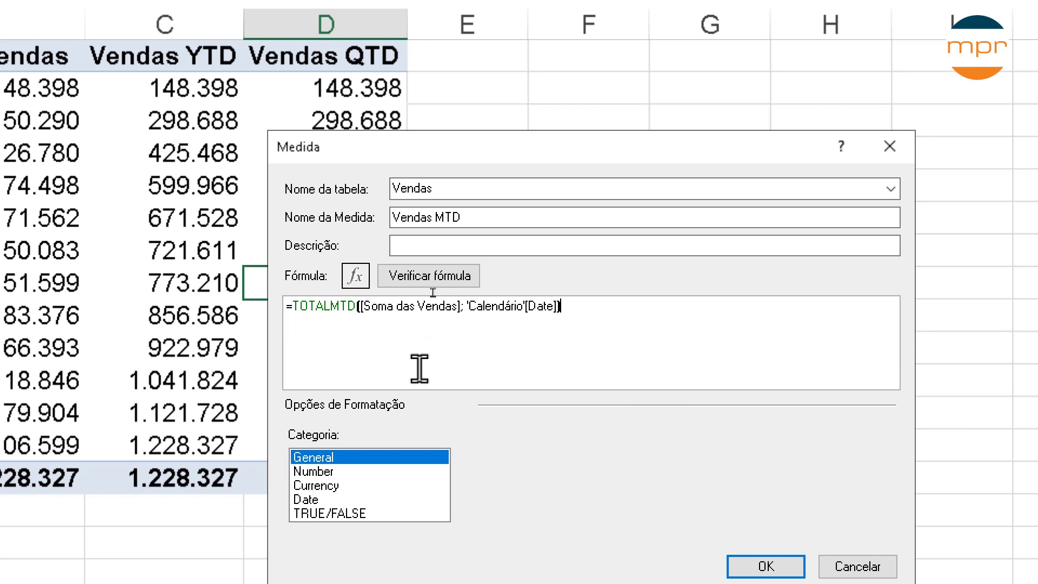
Step: Format the Vendas MTD measure as a decimal number with thousands separator and 0 decimal places, and create it
left_click(336, 475)
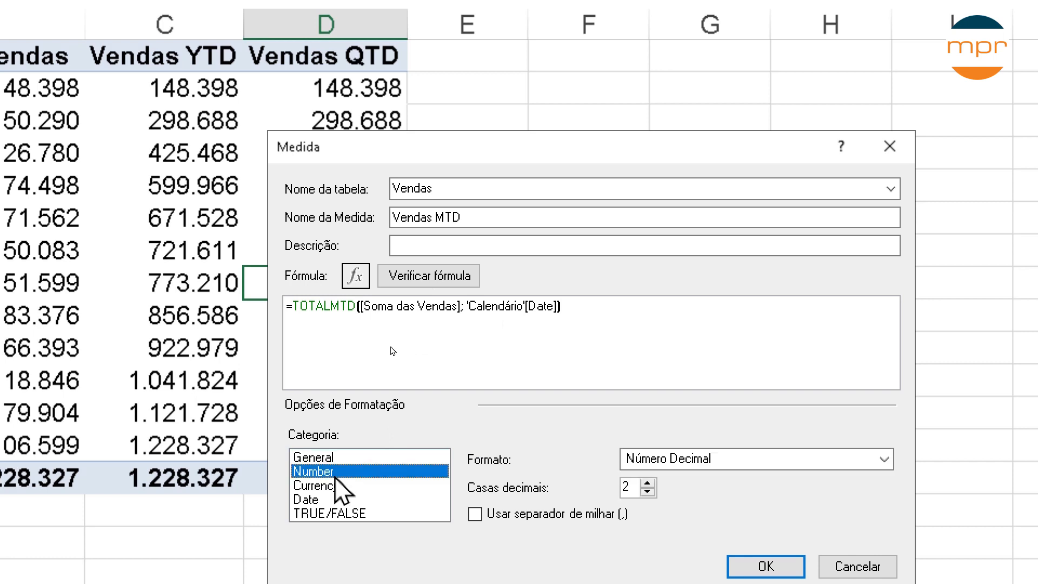
left_click(475, 514)
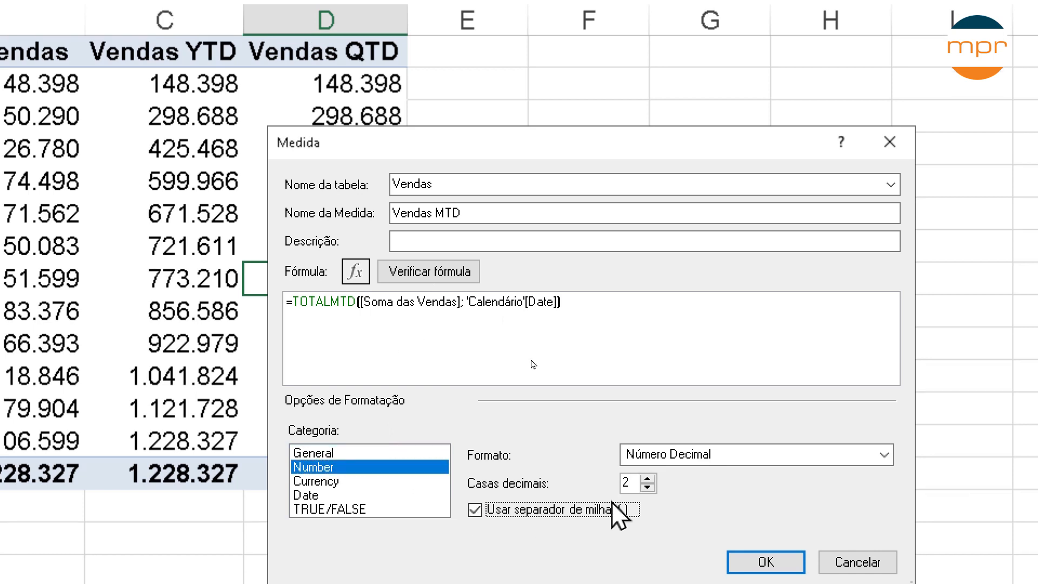
left_click(648, 487)
left_click(647, 487)
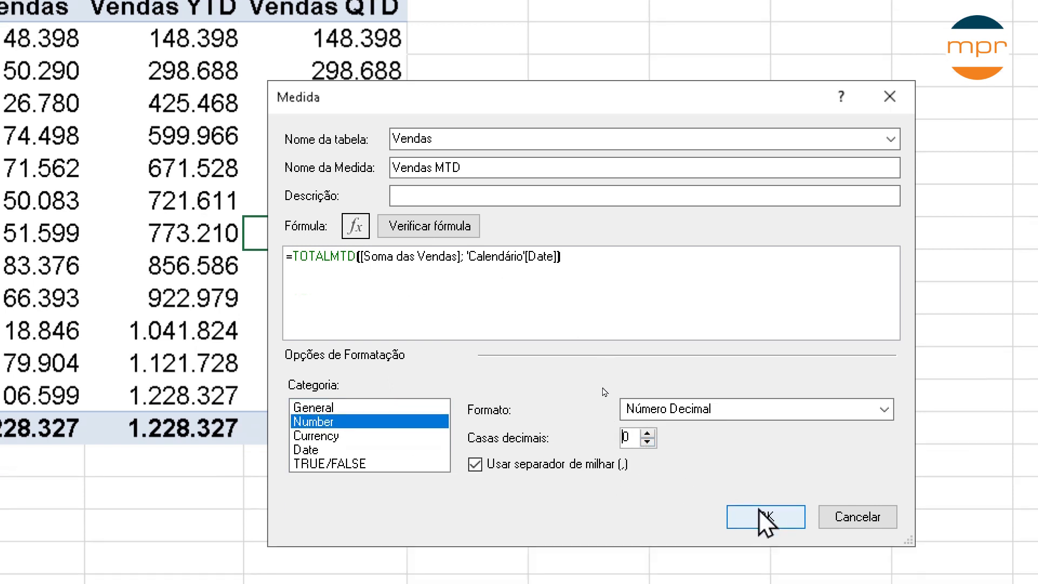
left_click(765, 517)
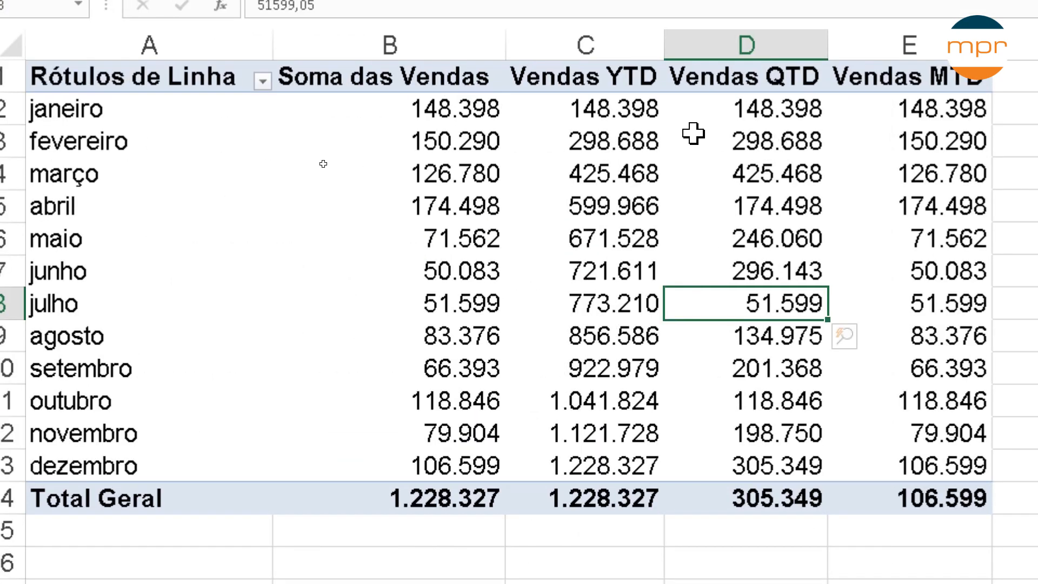
Step: Compare the Vendas MTD values with Soma das Vendas for janeiro and fevereiro
left_click(480, 112)
left_click(930, 109)
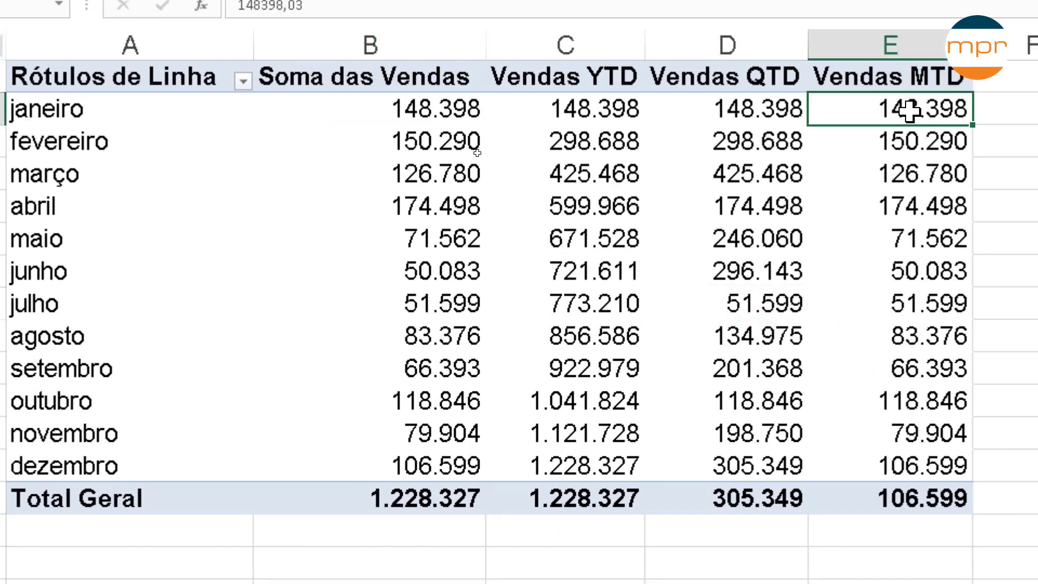
left_click(905, 143)
mouse_move(905, 143)
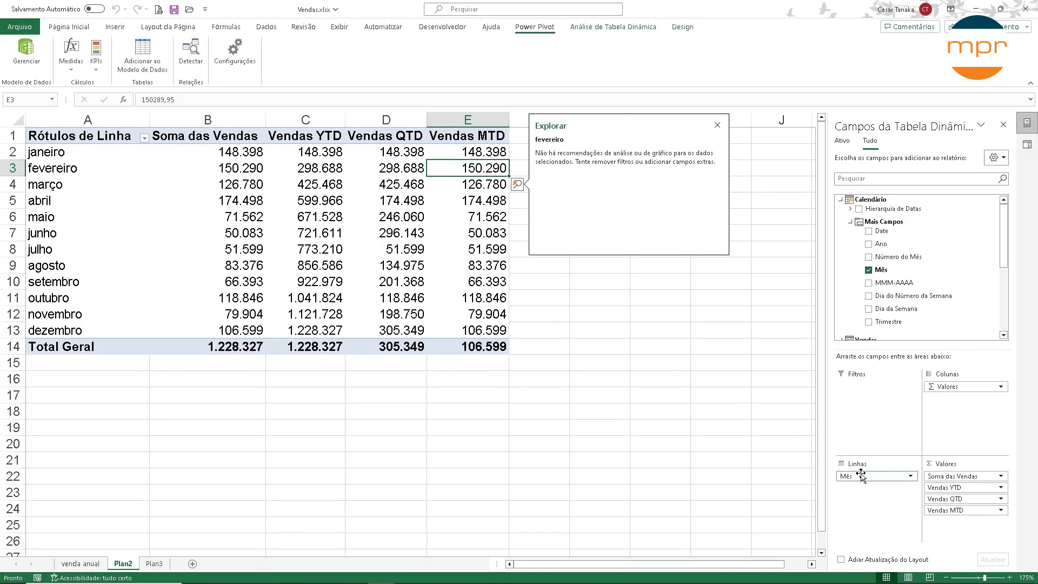
Step: Replace Mês with Date in the PivotTable rows and remove Vendas YTD and Vendas QTD from its values
left_click_drag(871, 477, 460, 260)
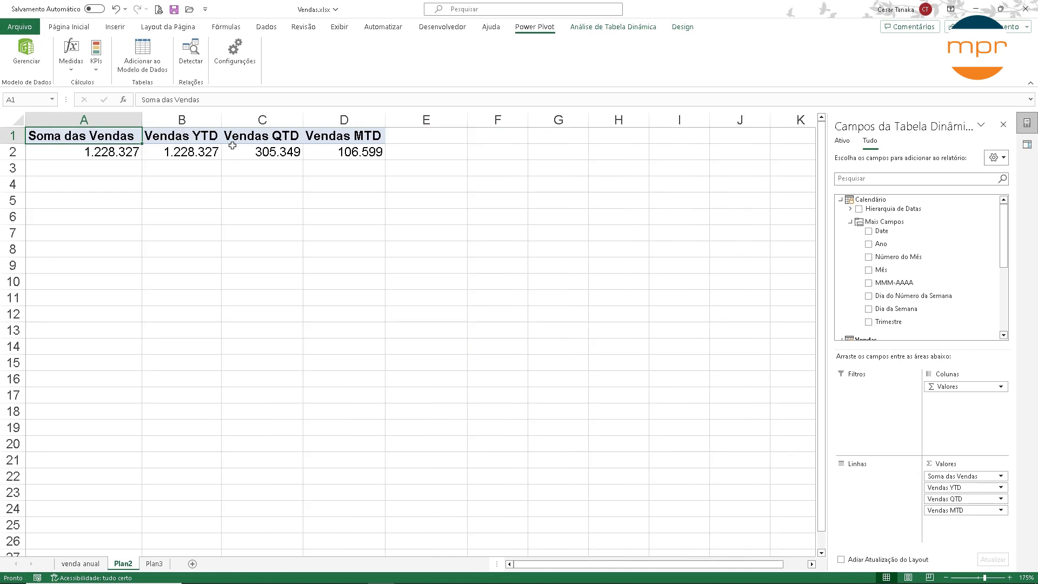
left_click_drag(930, 487, 781, 446)
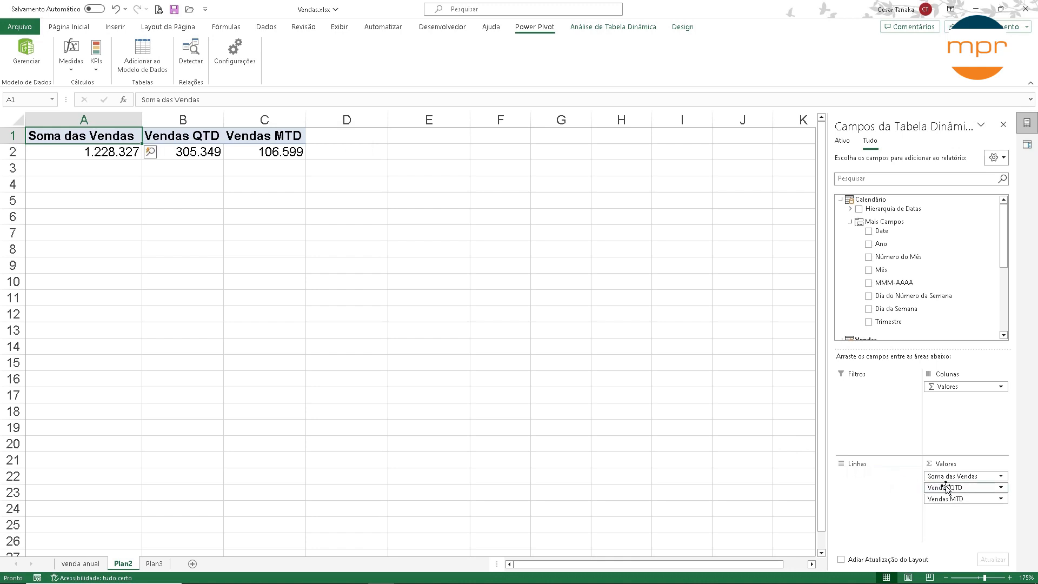
left_click_drag(943, 487, 779, 431)
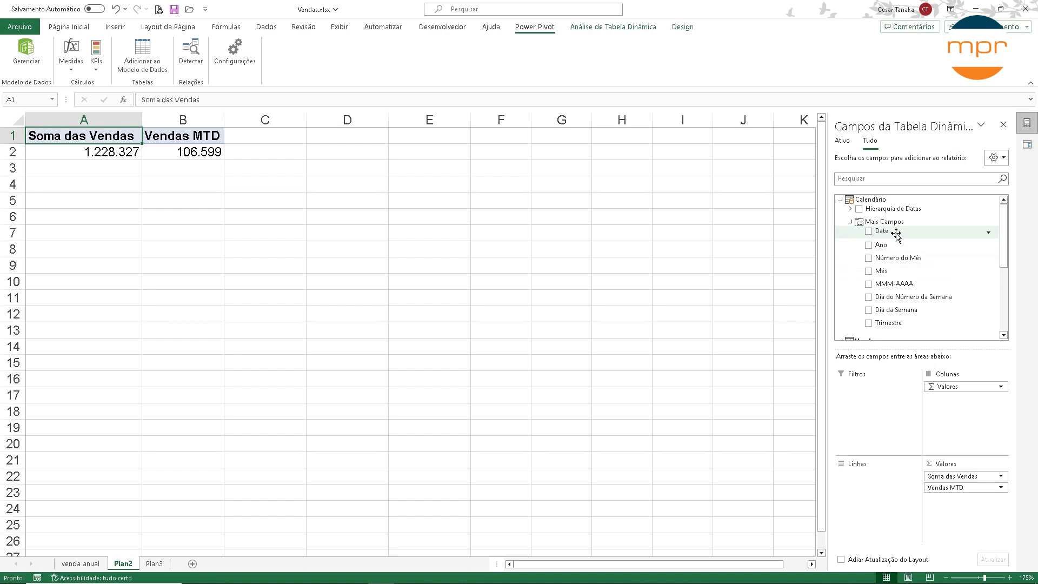
left_click_drag(896, 234, 875, 484)
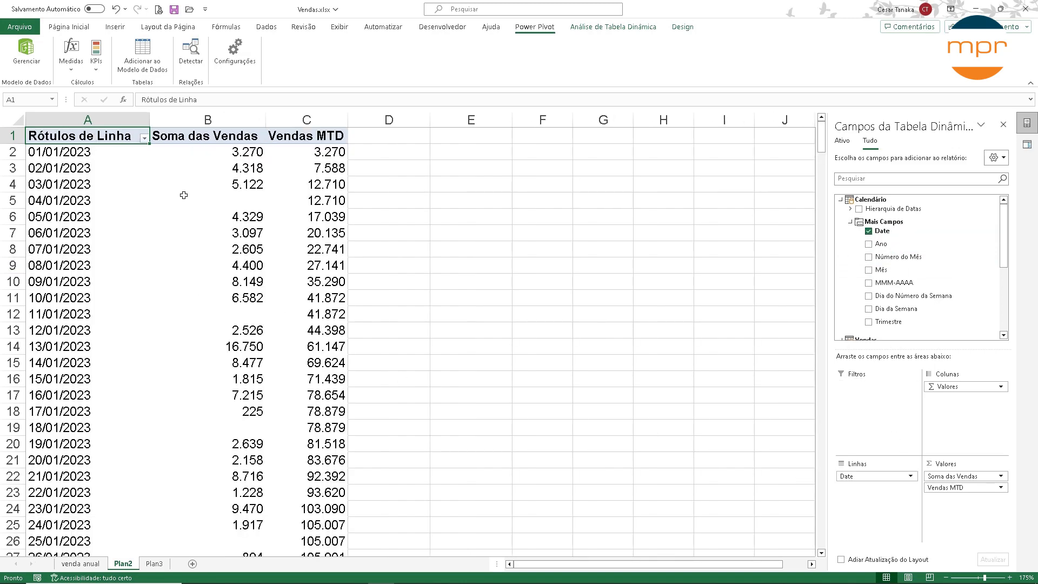
Step: Compare the daily Vendas MTD values from 01/01/2023 to 04/01/2023 with the Soma das Vendas of the days up to each date
mouse_move(239, 157)
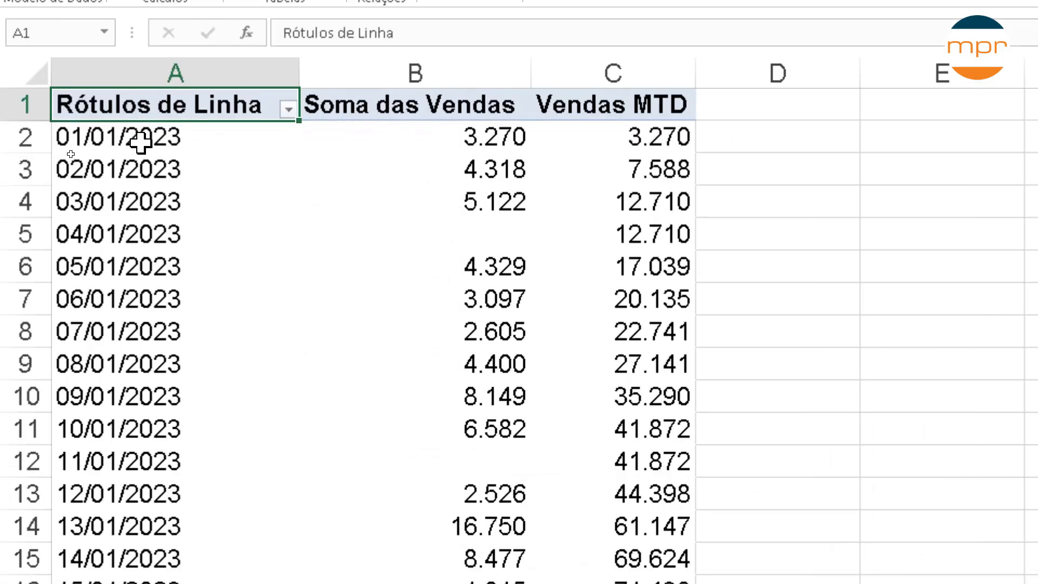
left_click(489, 140)
left_click(677, 132)
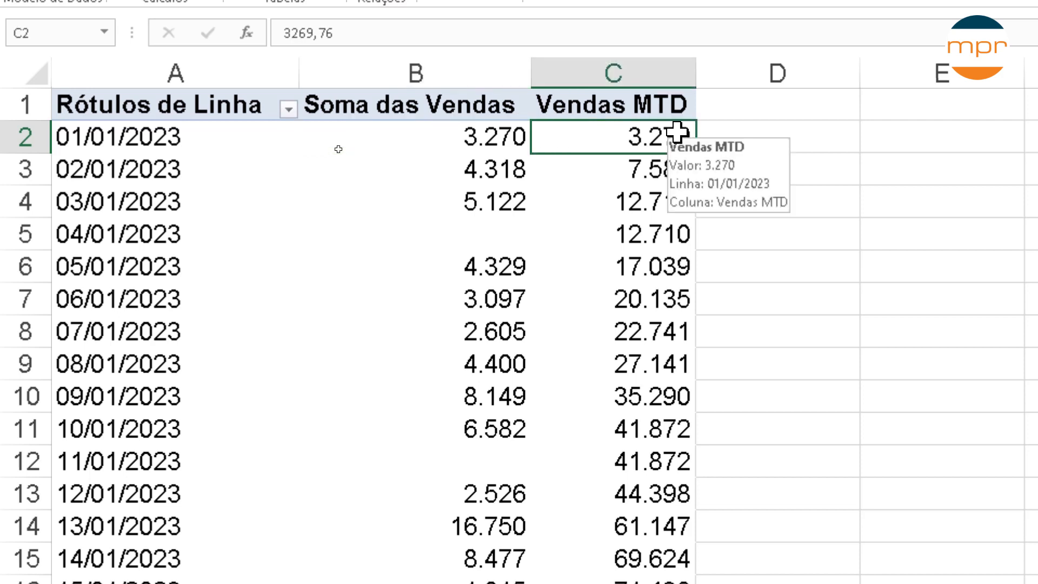
left_click(57, 169)
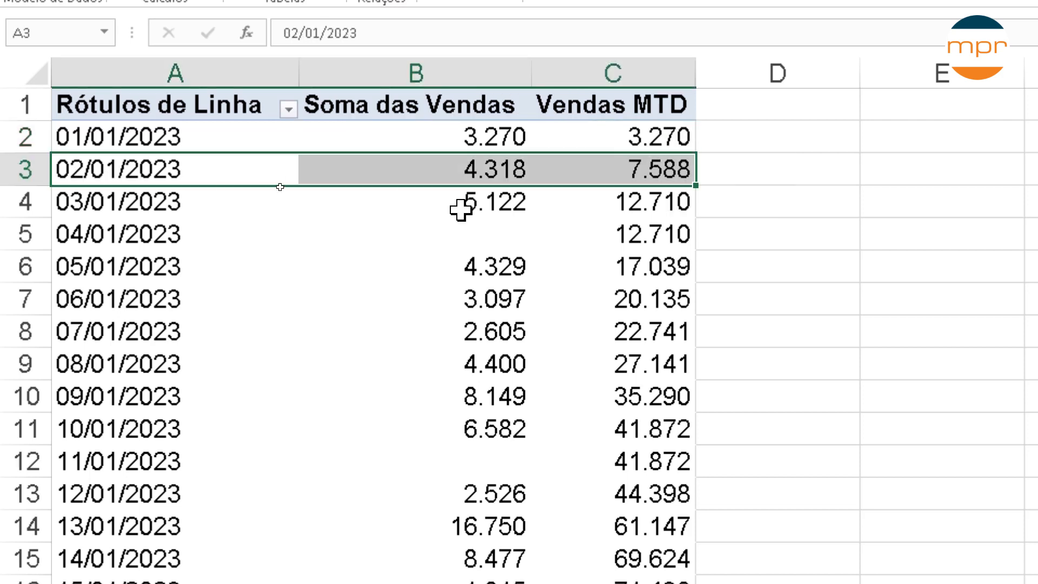
left_click(687, 176)
left_click_drag(508, 136, 503, 172)
left_click(627, 210)
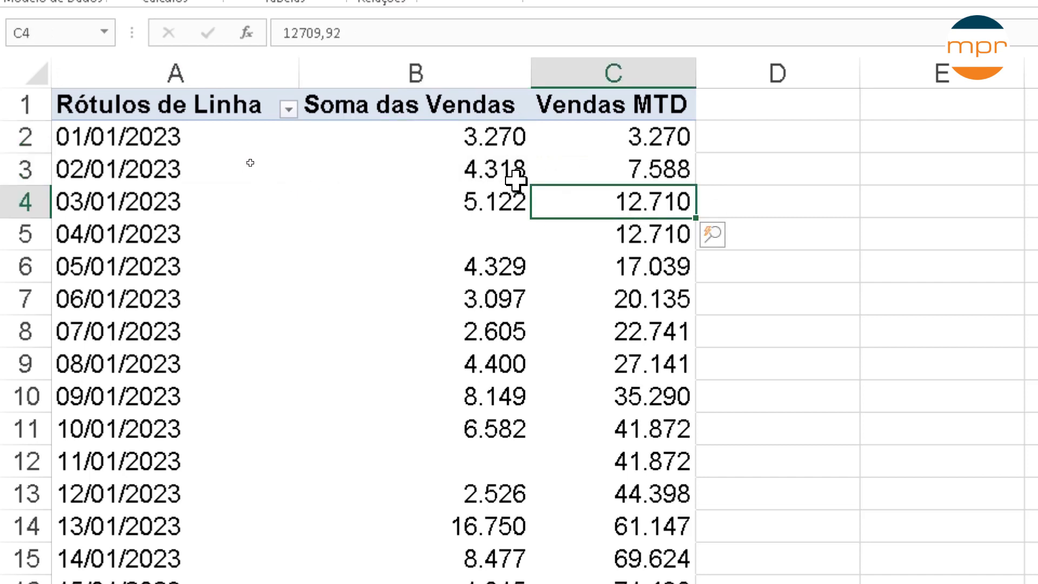
left_click_drag(472, 133, 494, 205)
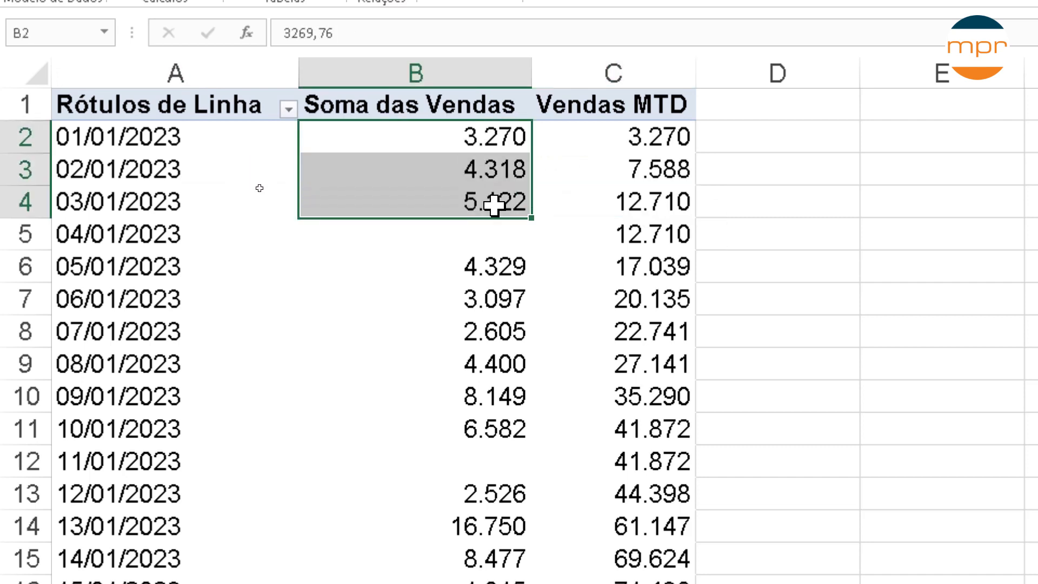
left_click(490, 240)
left_click(664, 228)
left_click(671, 199)
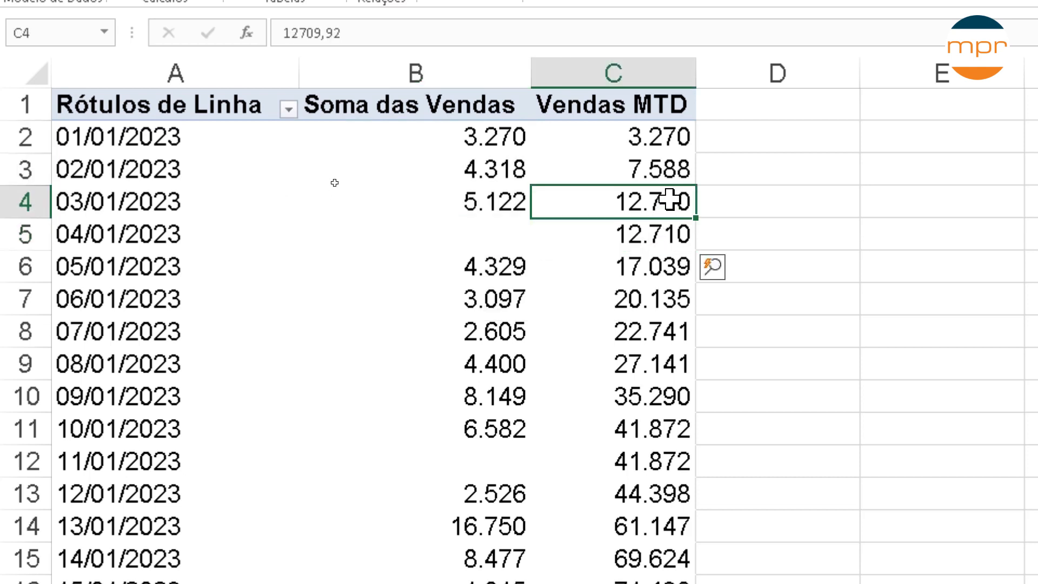
left_click(661, 239)
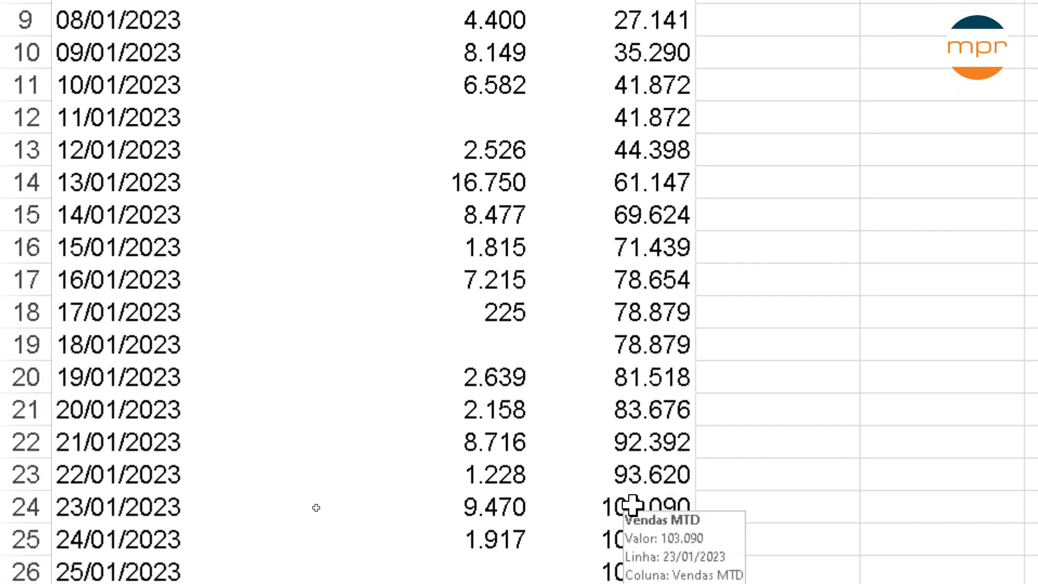
Step: Examine how Vendas MTD behaves at the change of month, from 30/01/2023 to 02/02/2023, against Soma das Vendas
scroll(632, 473, "down", 1)
scroll(633, 473, "down", 3)
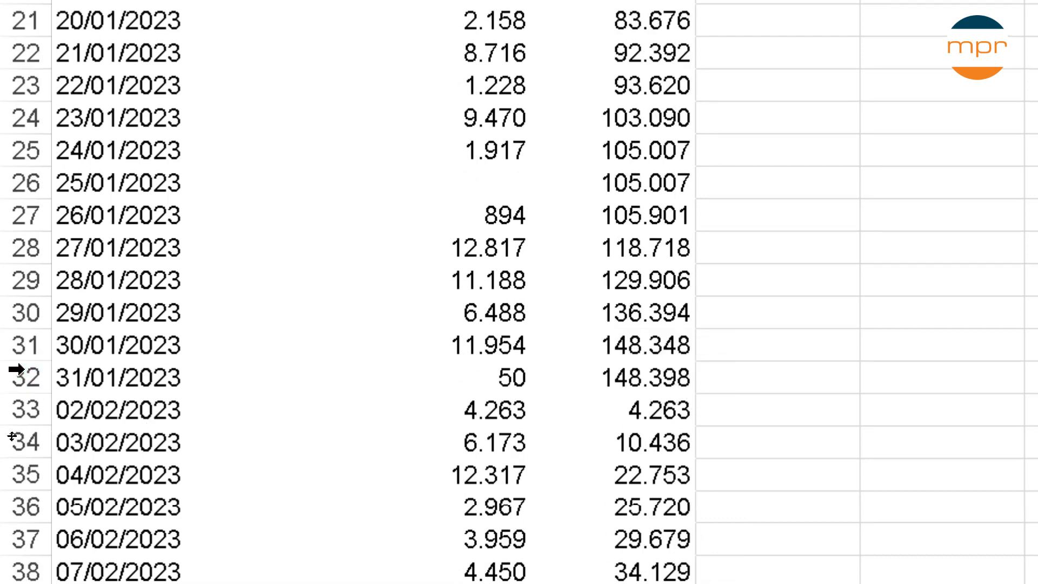
left_click_drag(18, 346, 22, 404)
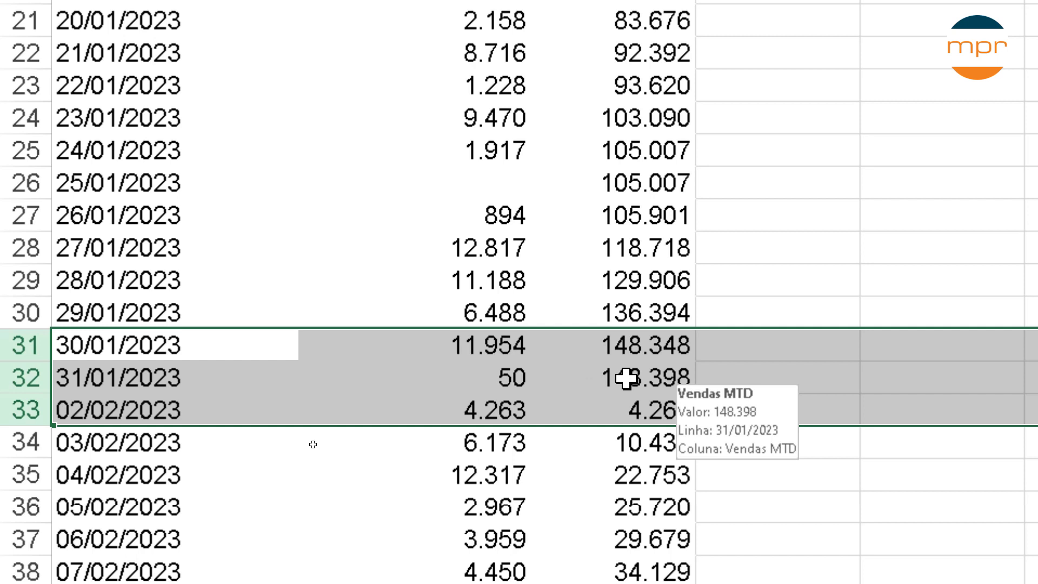
left_click(652, 413)
left_click(457, 413)
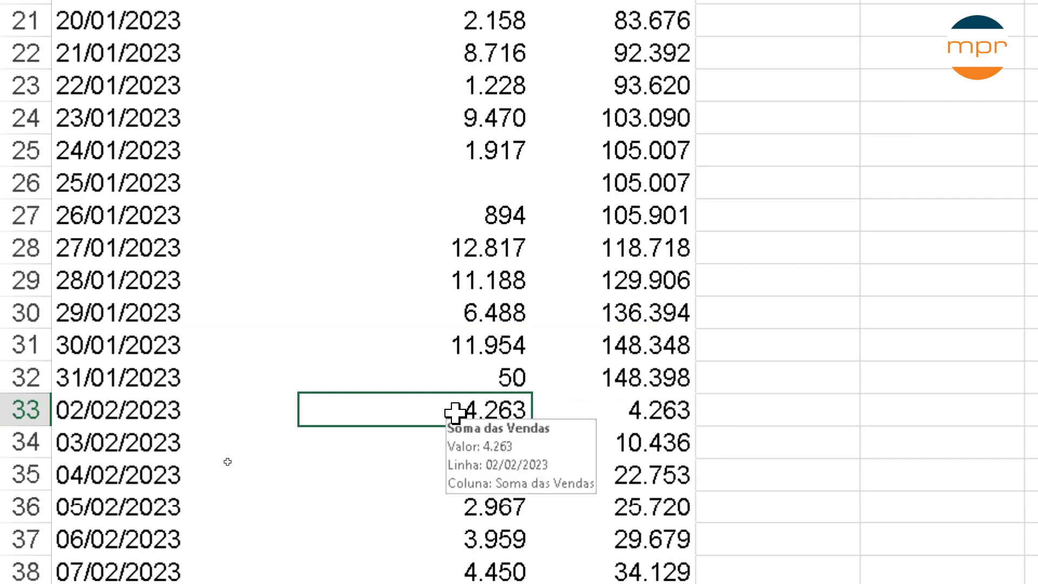